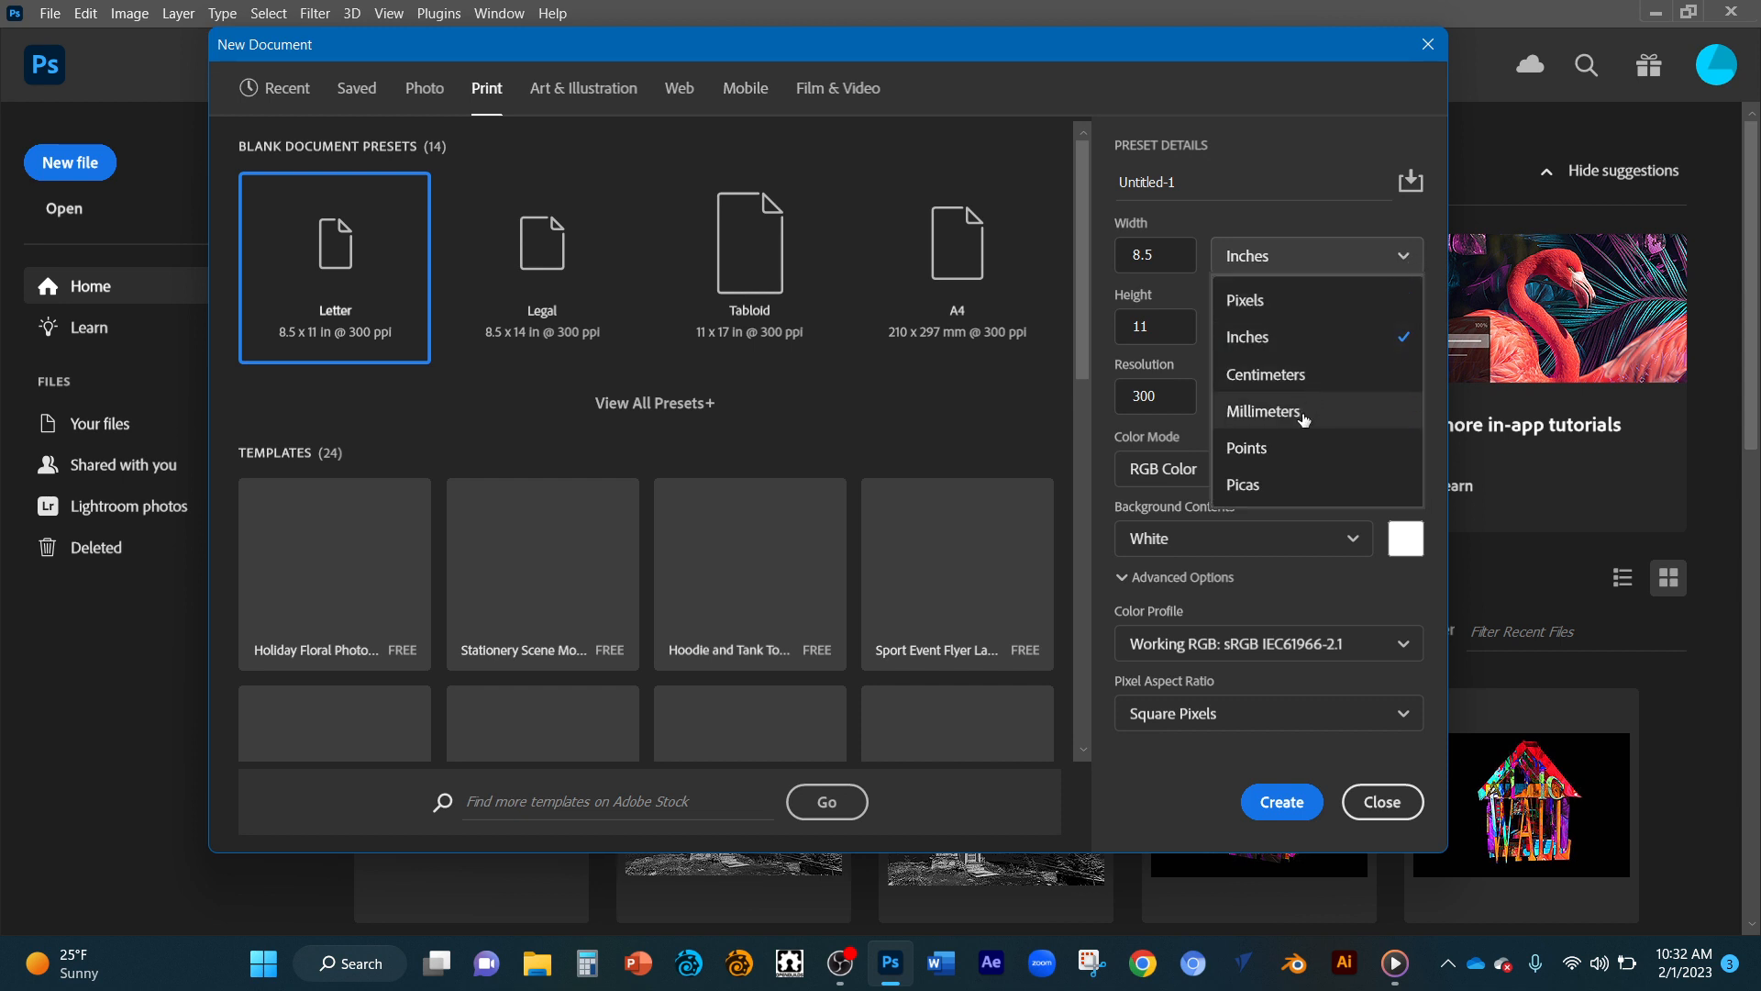
# Create a landscape Letter document measuring 11 x 8.5 inches at 300 pixels/inch with a white background.
pyautogui.click(1300, 340)
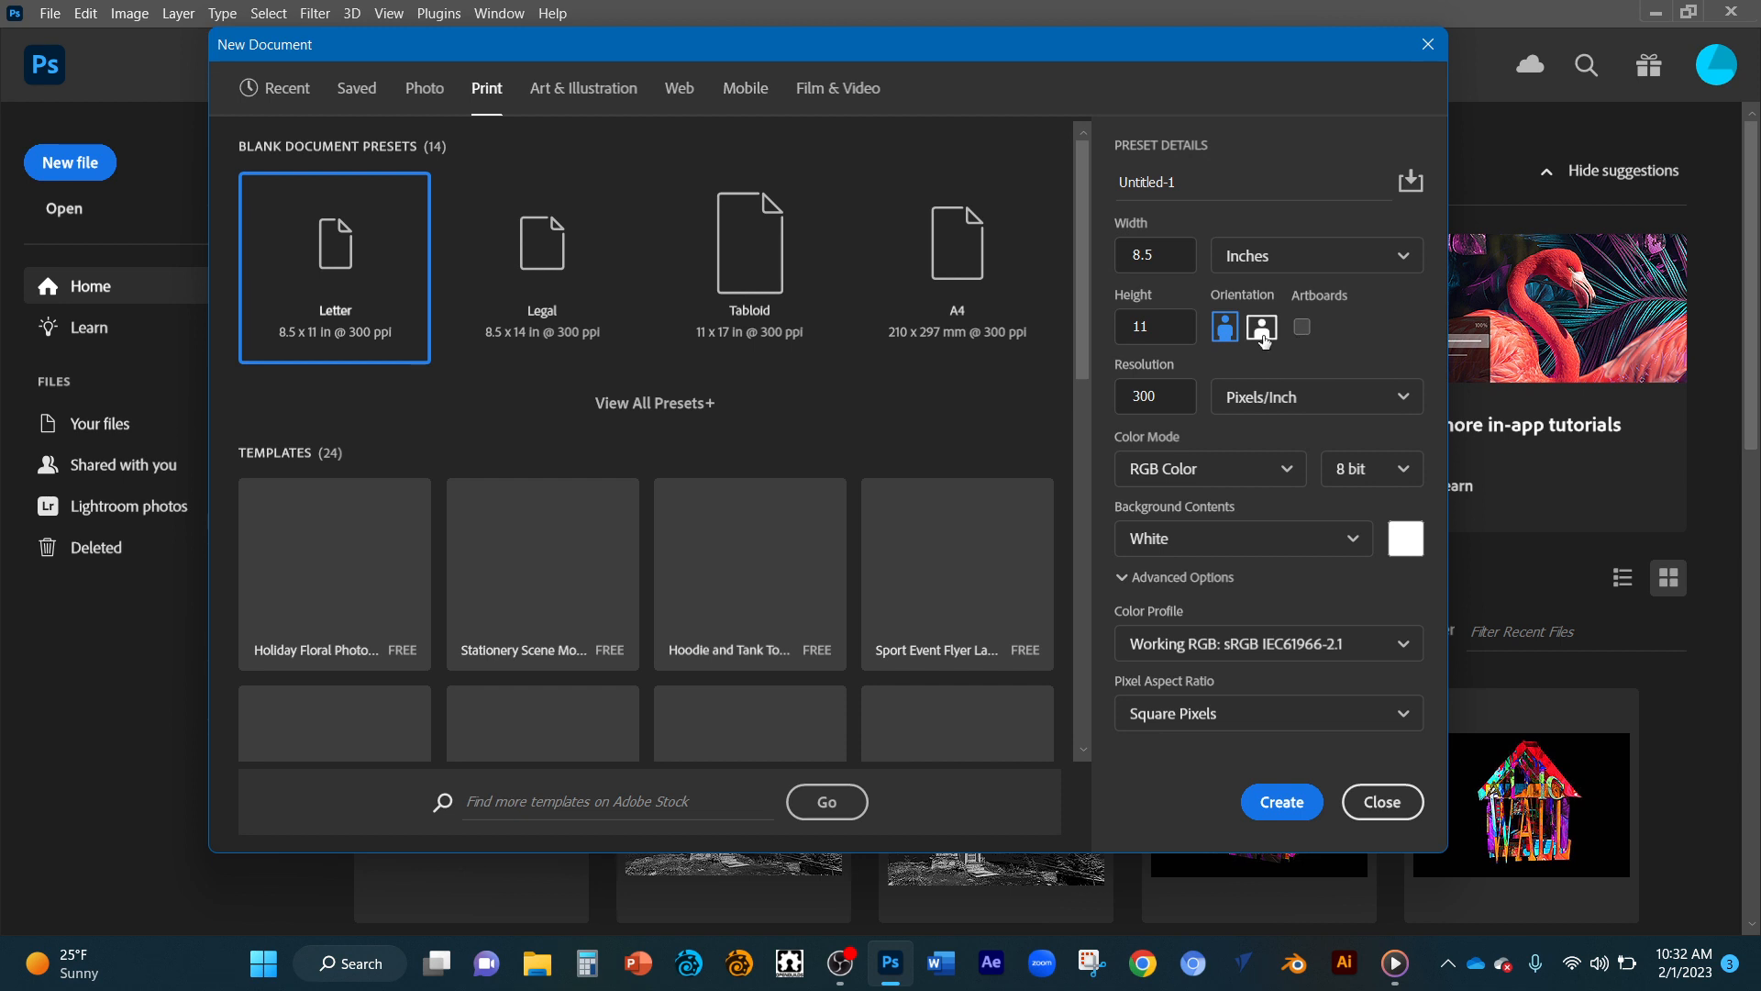
pyautogui.click(1262, 327)
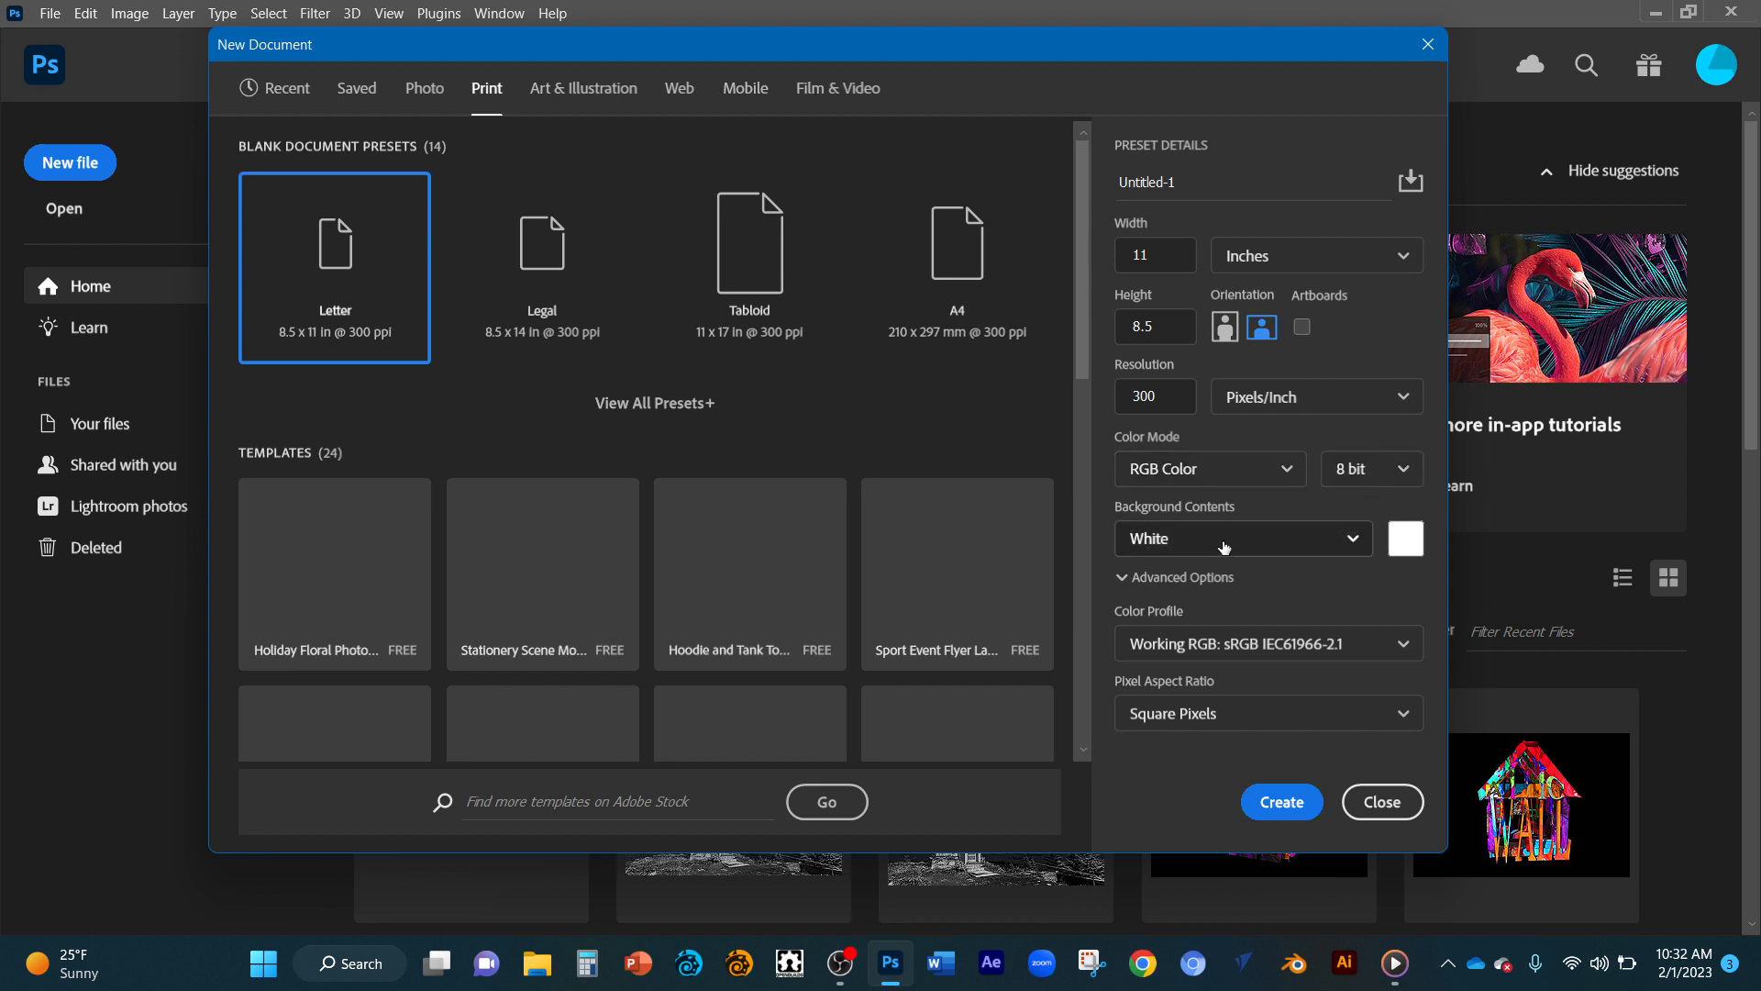
pyautogui.click(1350, 542)
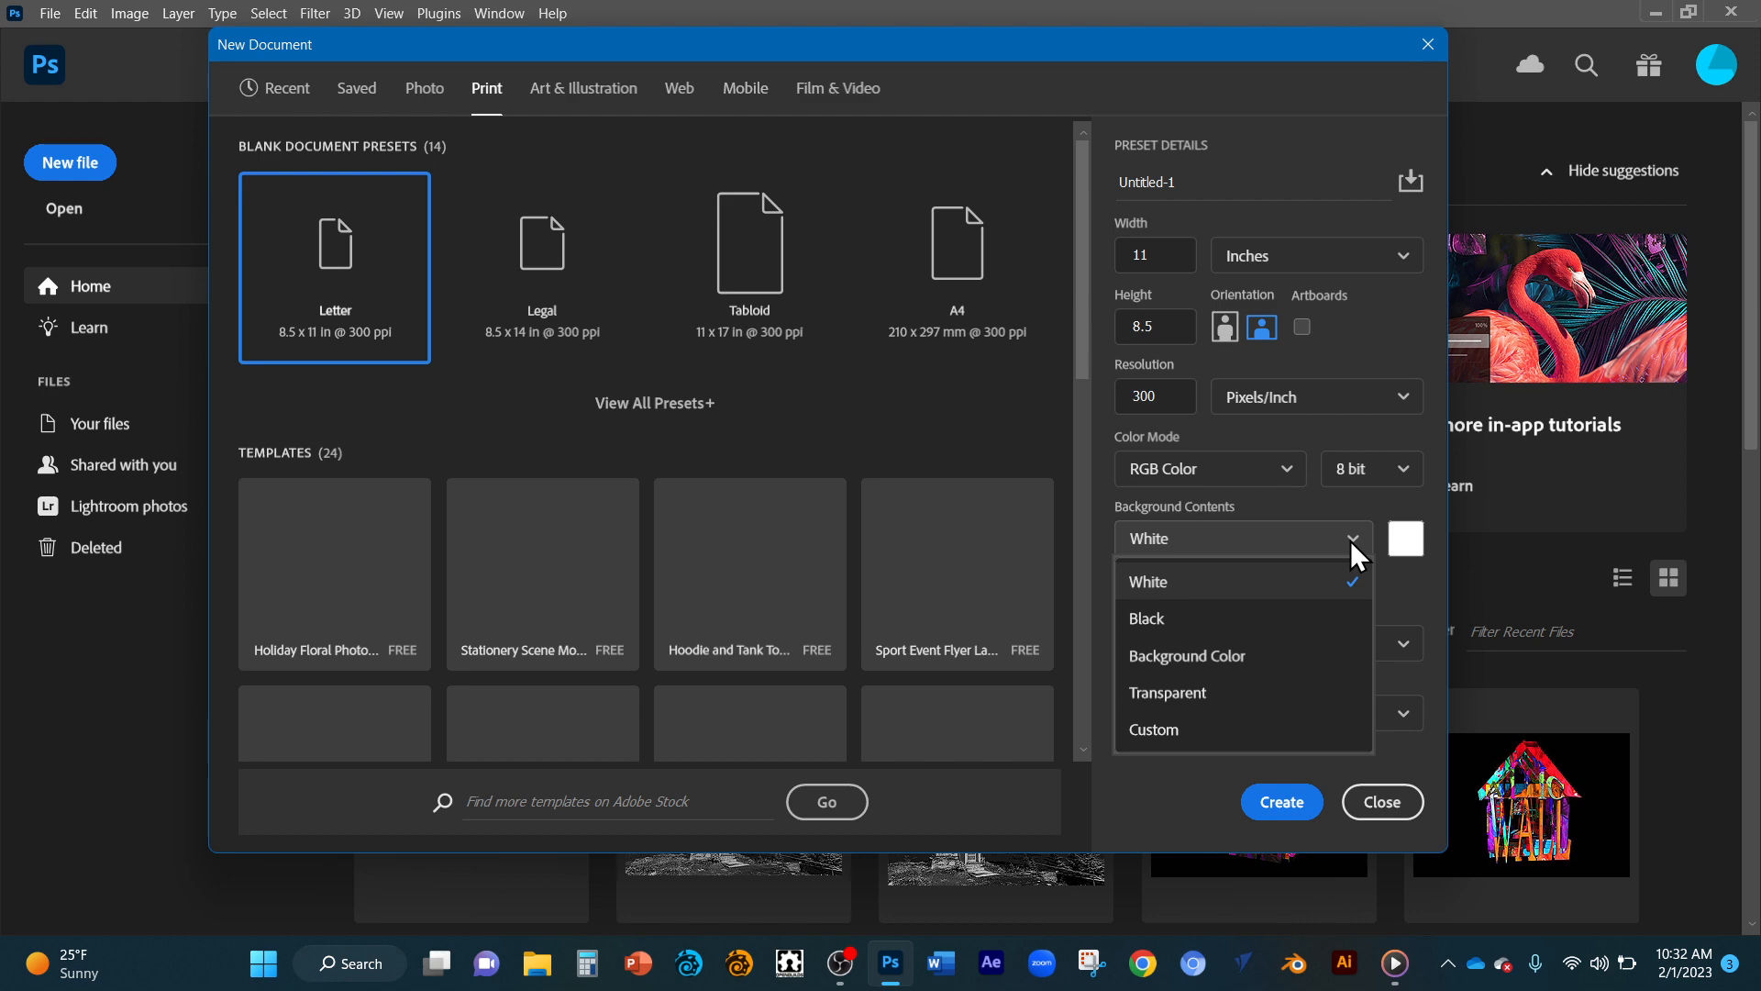
pyautogui.click(1350, 541)
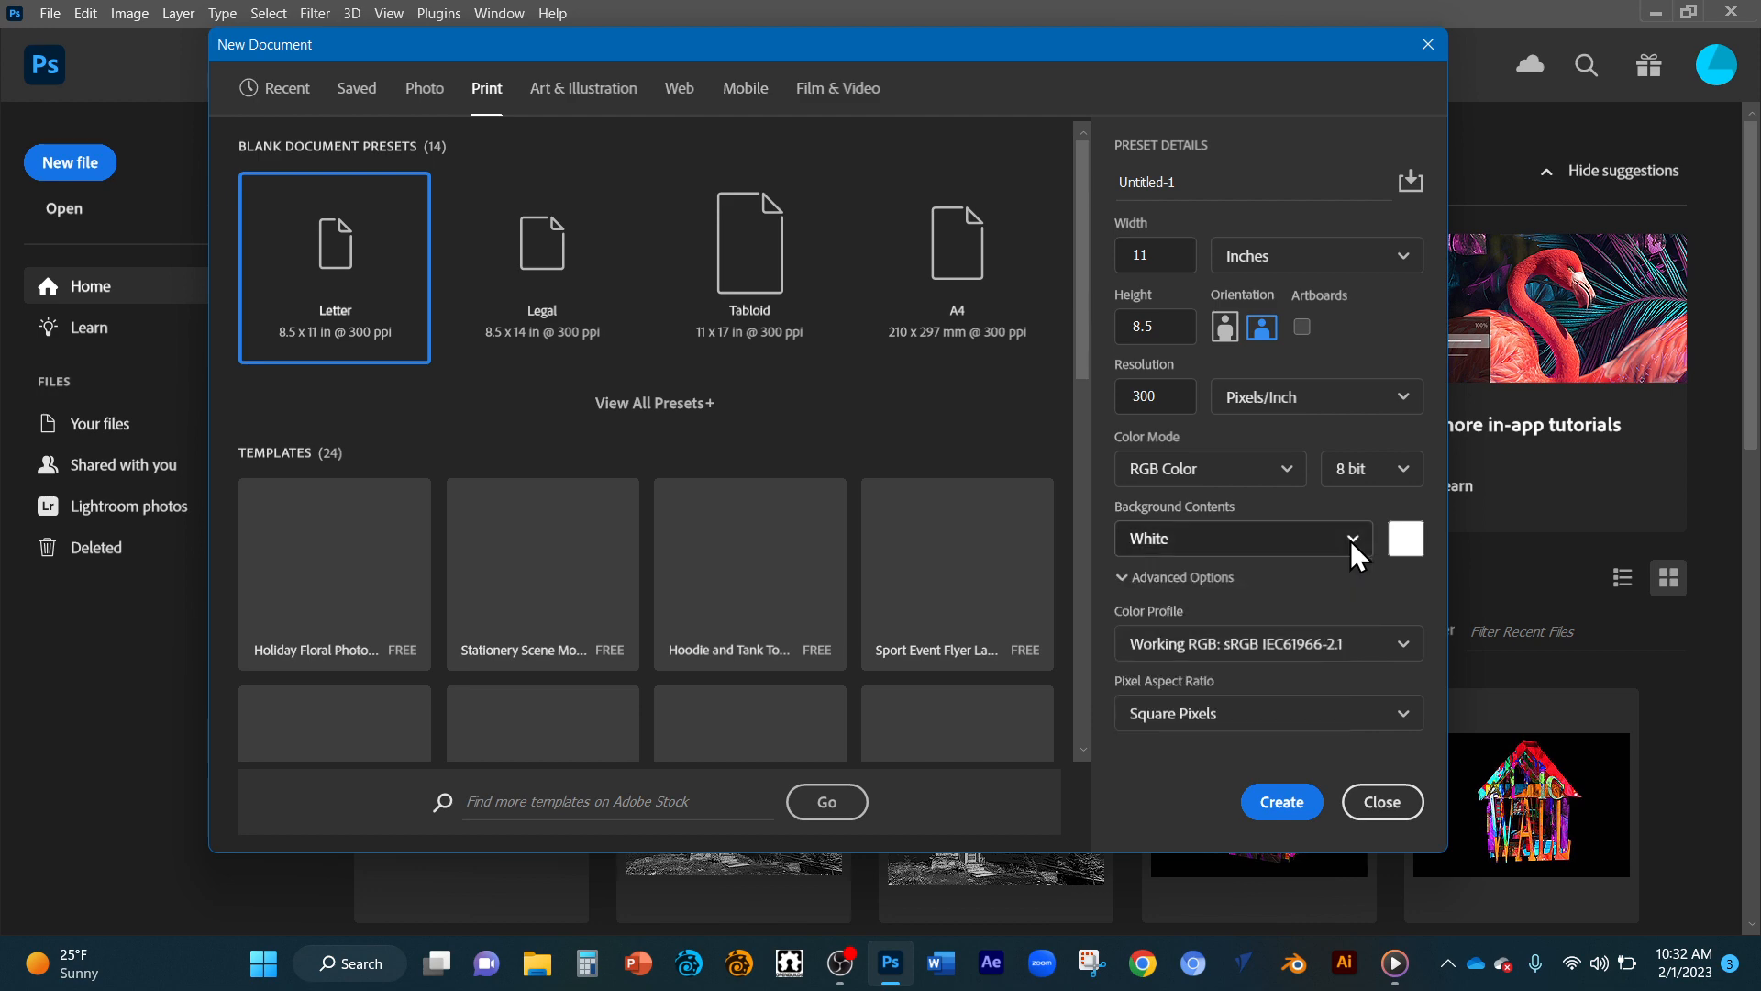
pyautogui.click(1283, 803)
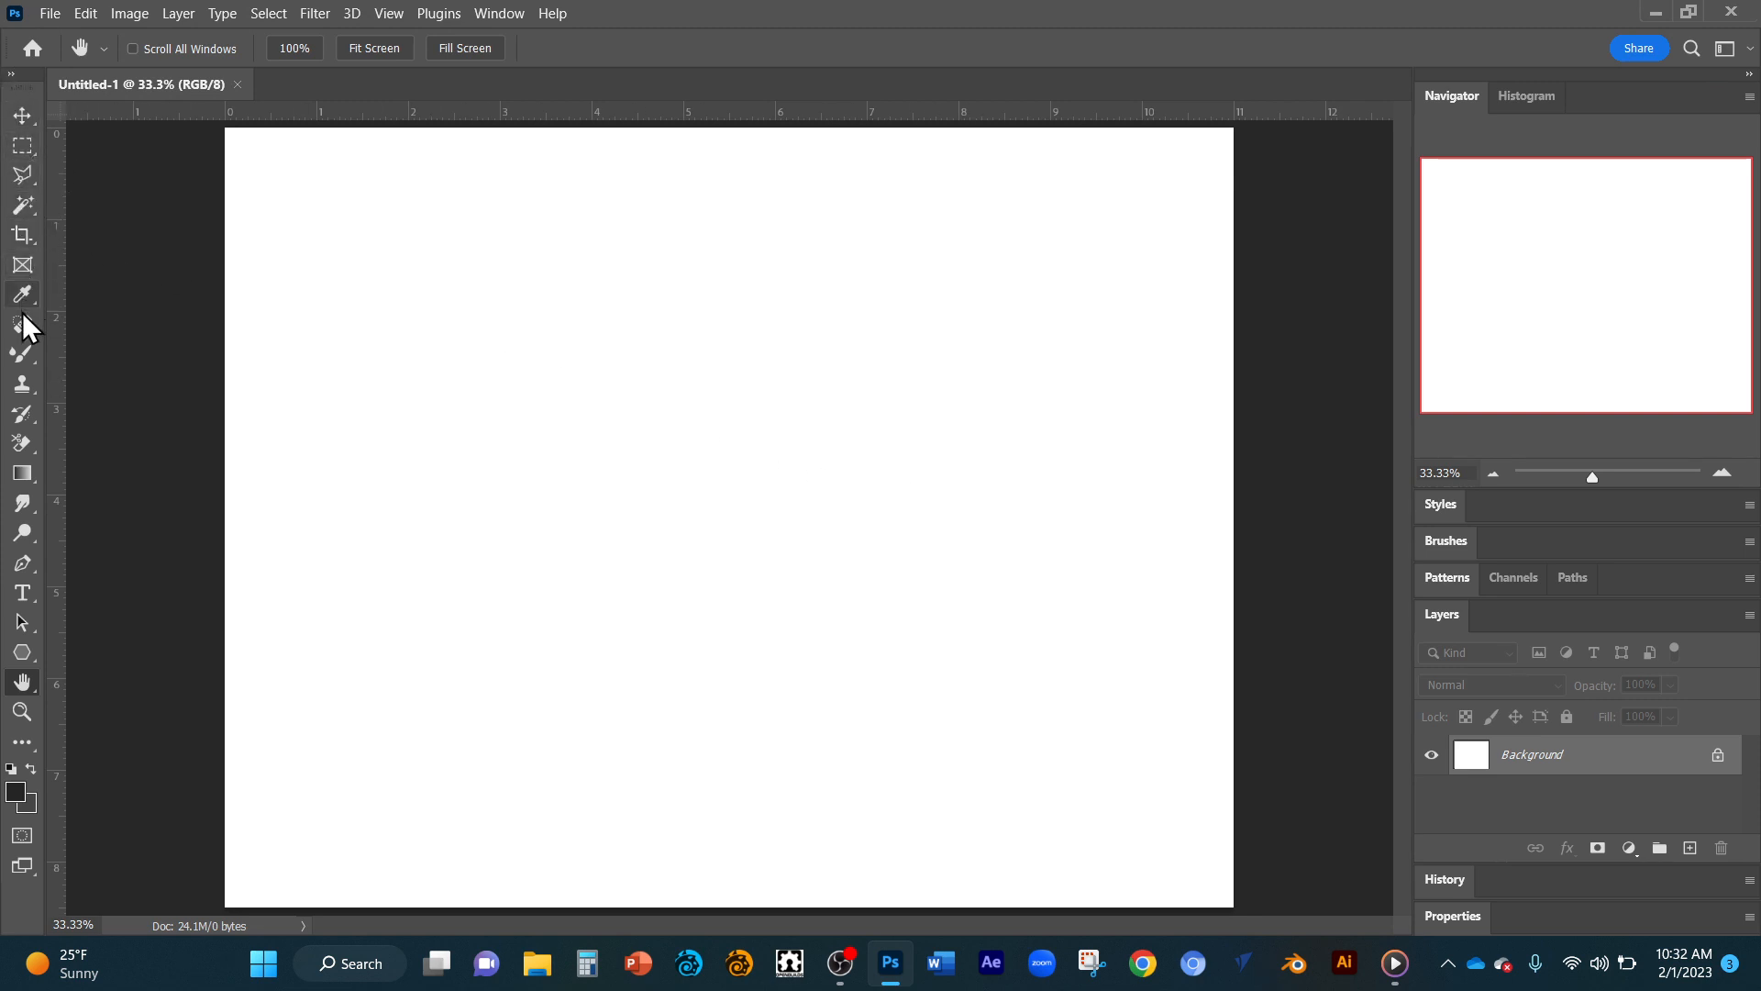
# Sketch a jagged freehand outline in the upper-left part of the page with the Brush tool.
pyautogui.click(23, 356)
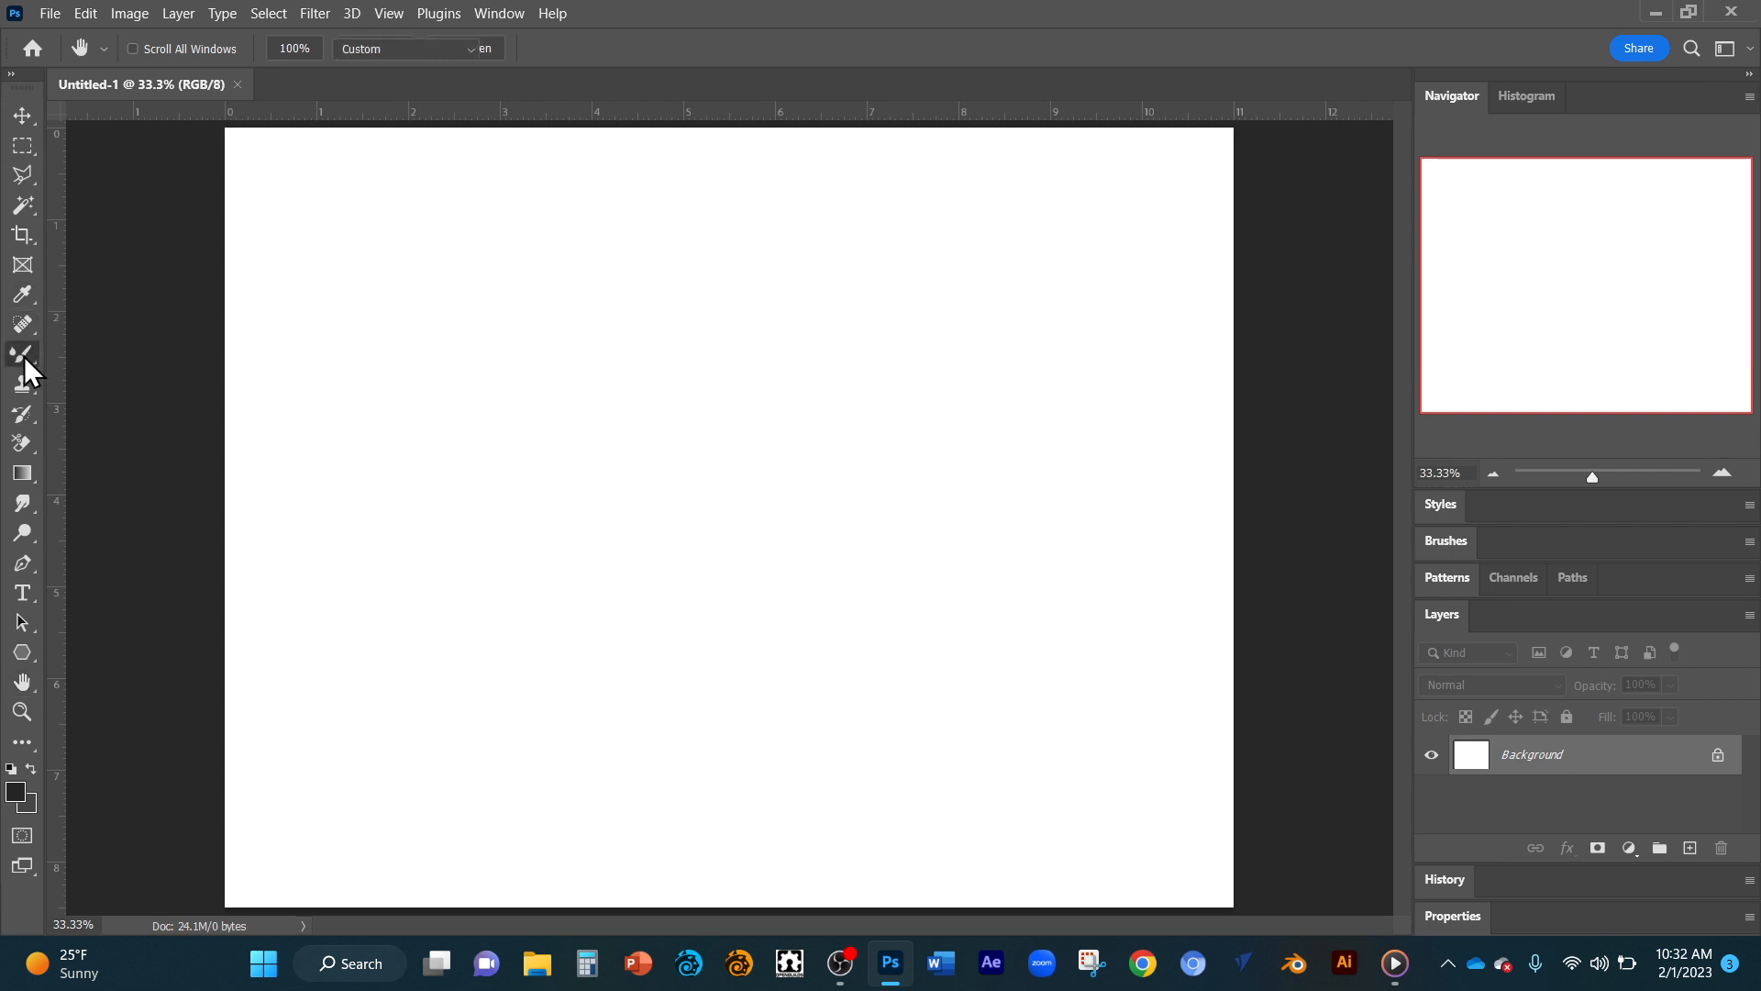
pyautogui.click(119, 354)
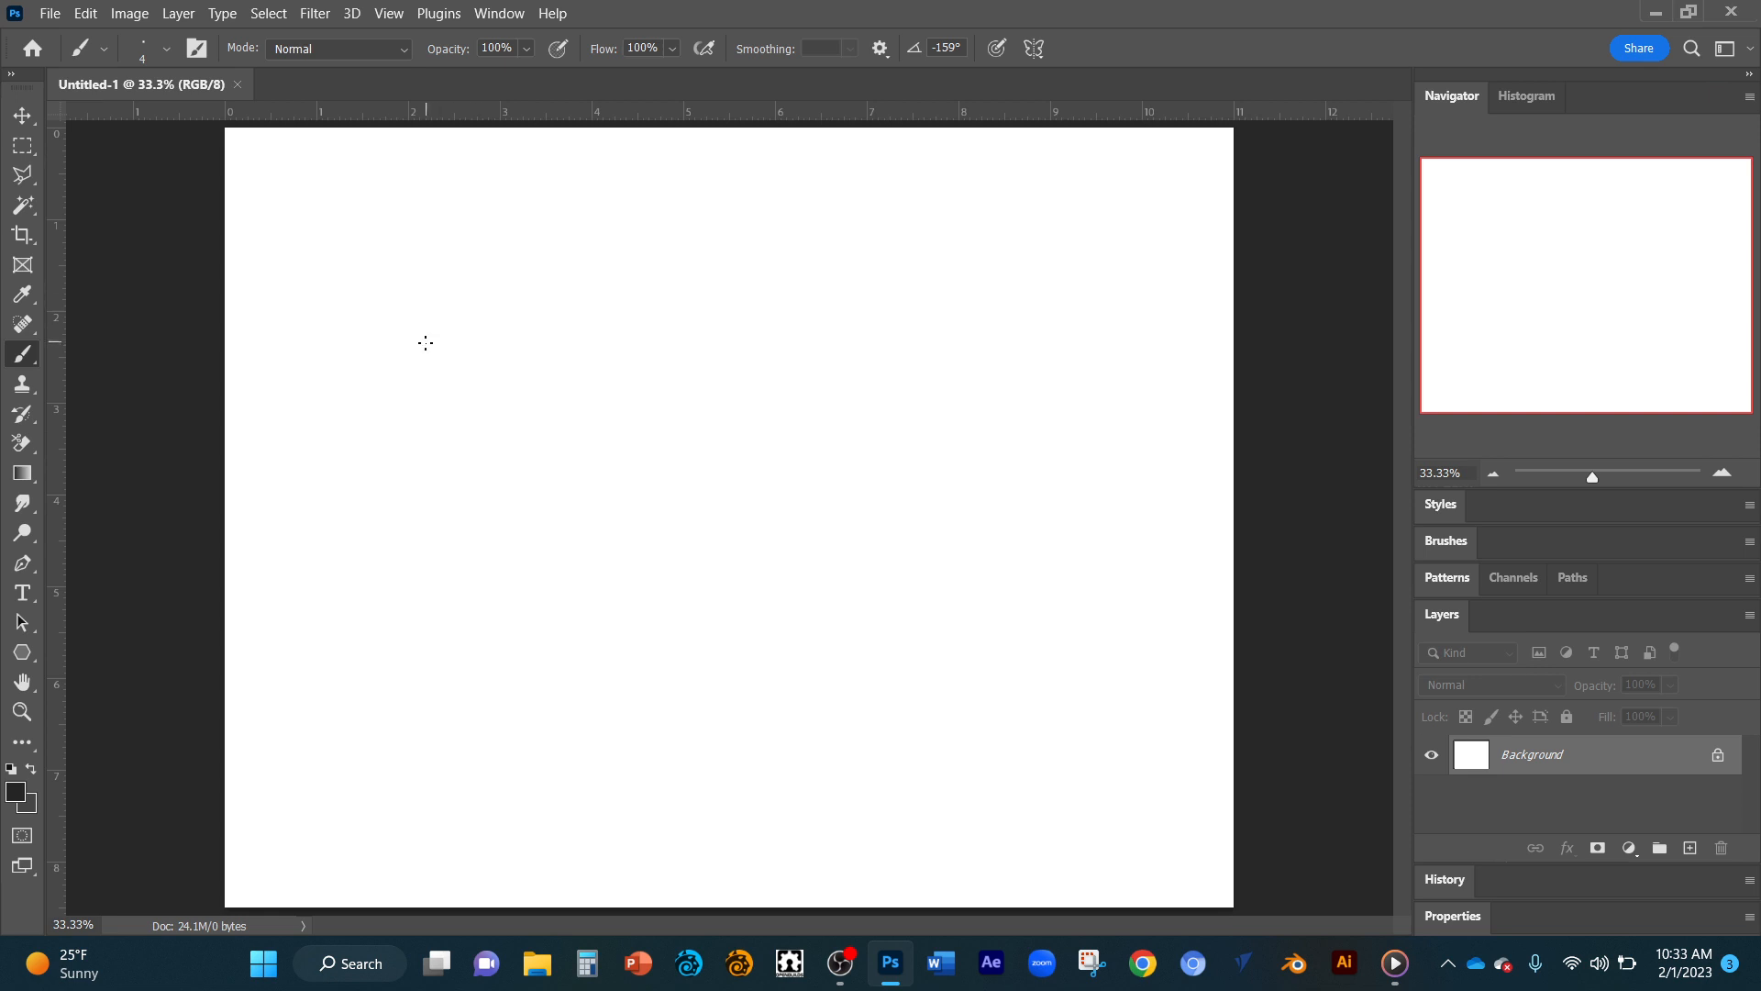
pyautogui.moveTo(425, 344)
pyautogui.mouseDown()
pyautogui.moveTo(604, 259)
pyautogui.moveTo(520, 314)
pyautogui.moveTo(687, 323)
pyautogui.moveTo(742, 361)
pyautogui.moveTo(710, 403)
pyautogui.moveTo(472, 466)
pyautogui.moveTo(438, 385)
pyautogui.moveTo(445, 329)
pyautogui.mouseUp()
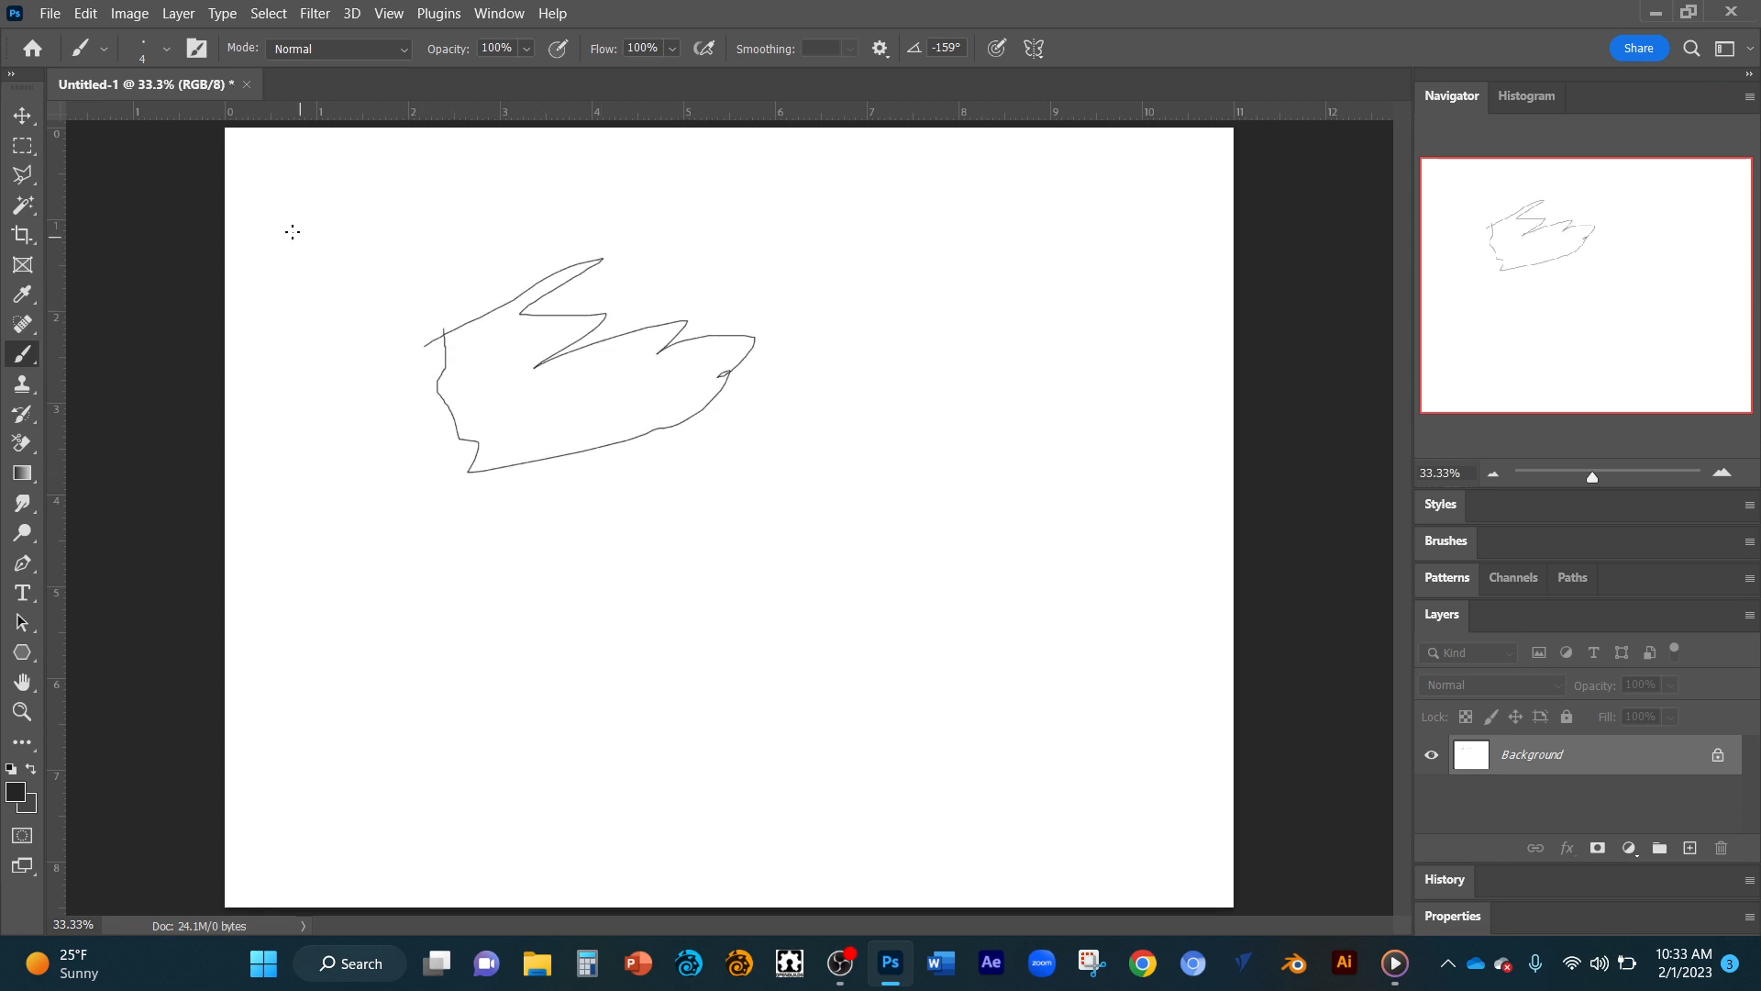
# Try to move the sketch on the locked Background layer, and unlock that layer.
pyautogui.click(20, 115)
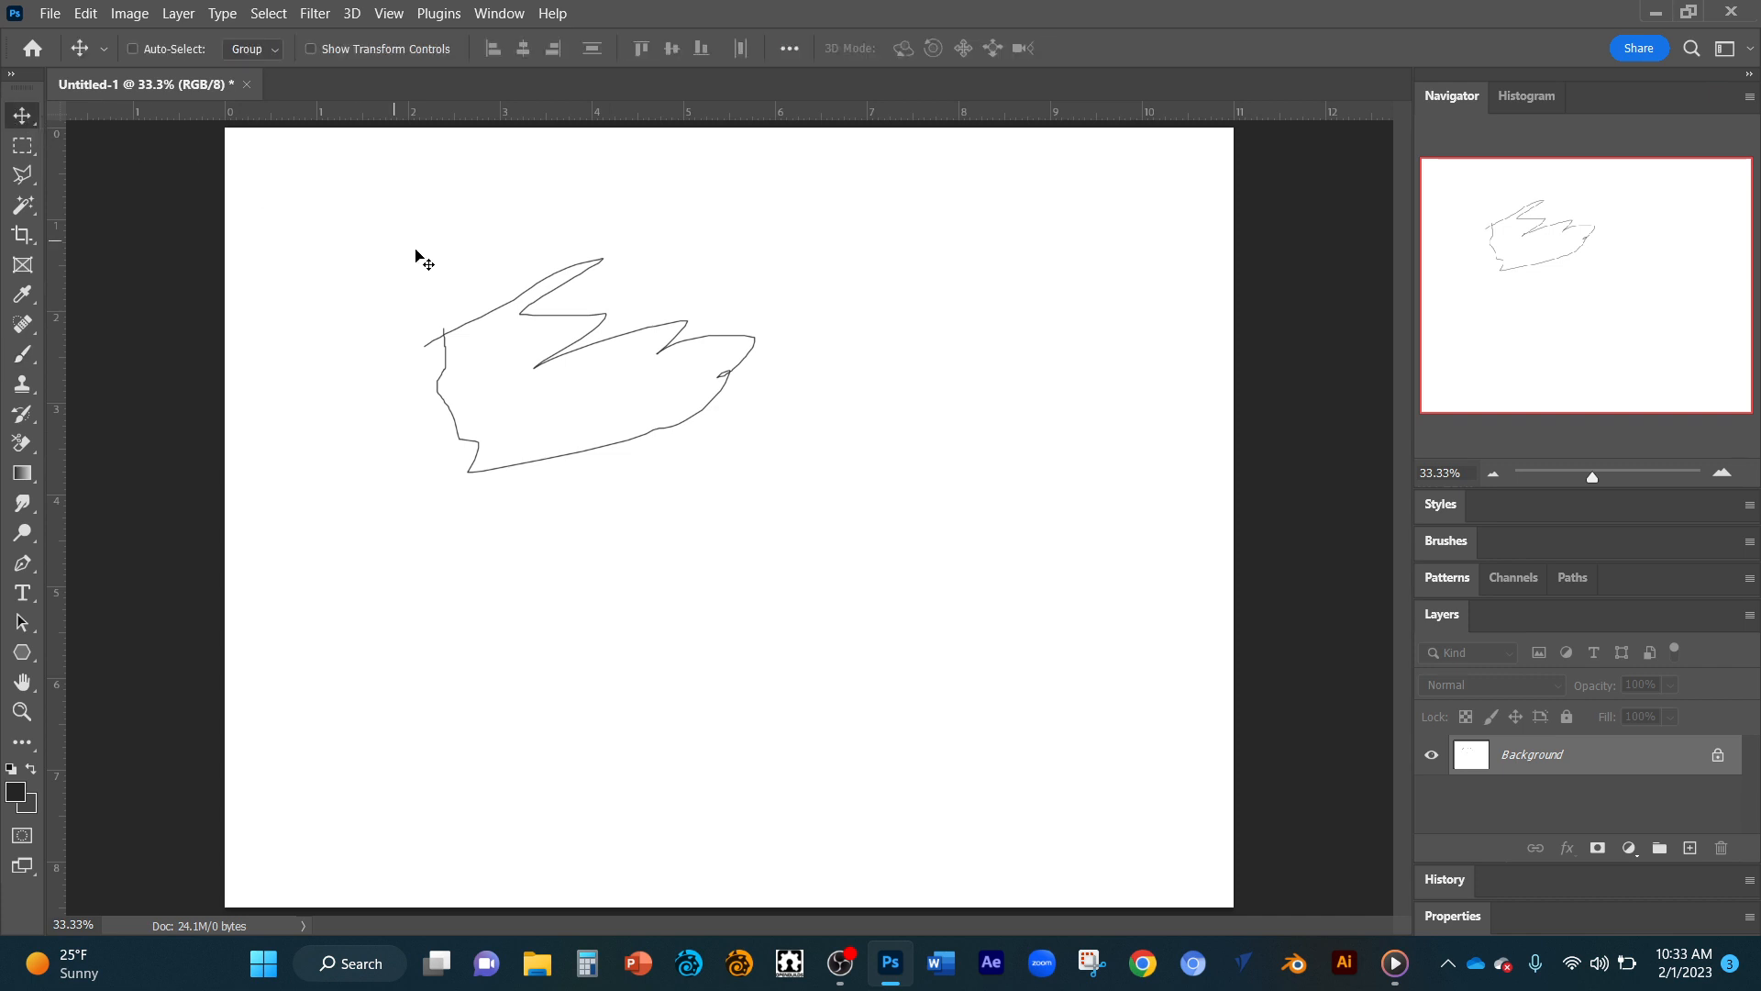
pyautogui.moveTo(541, 321); pyautogui.dragTo(592, 358)
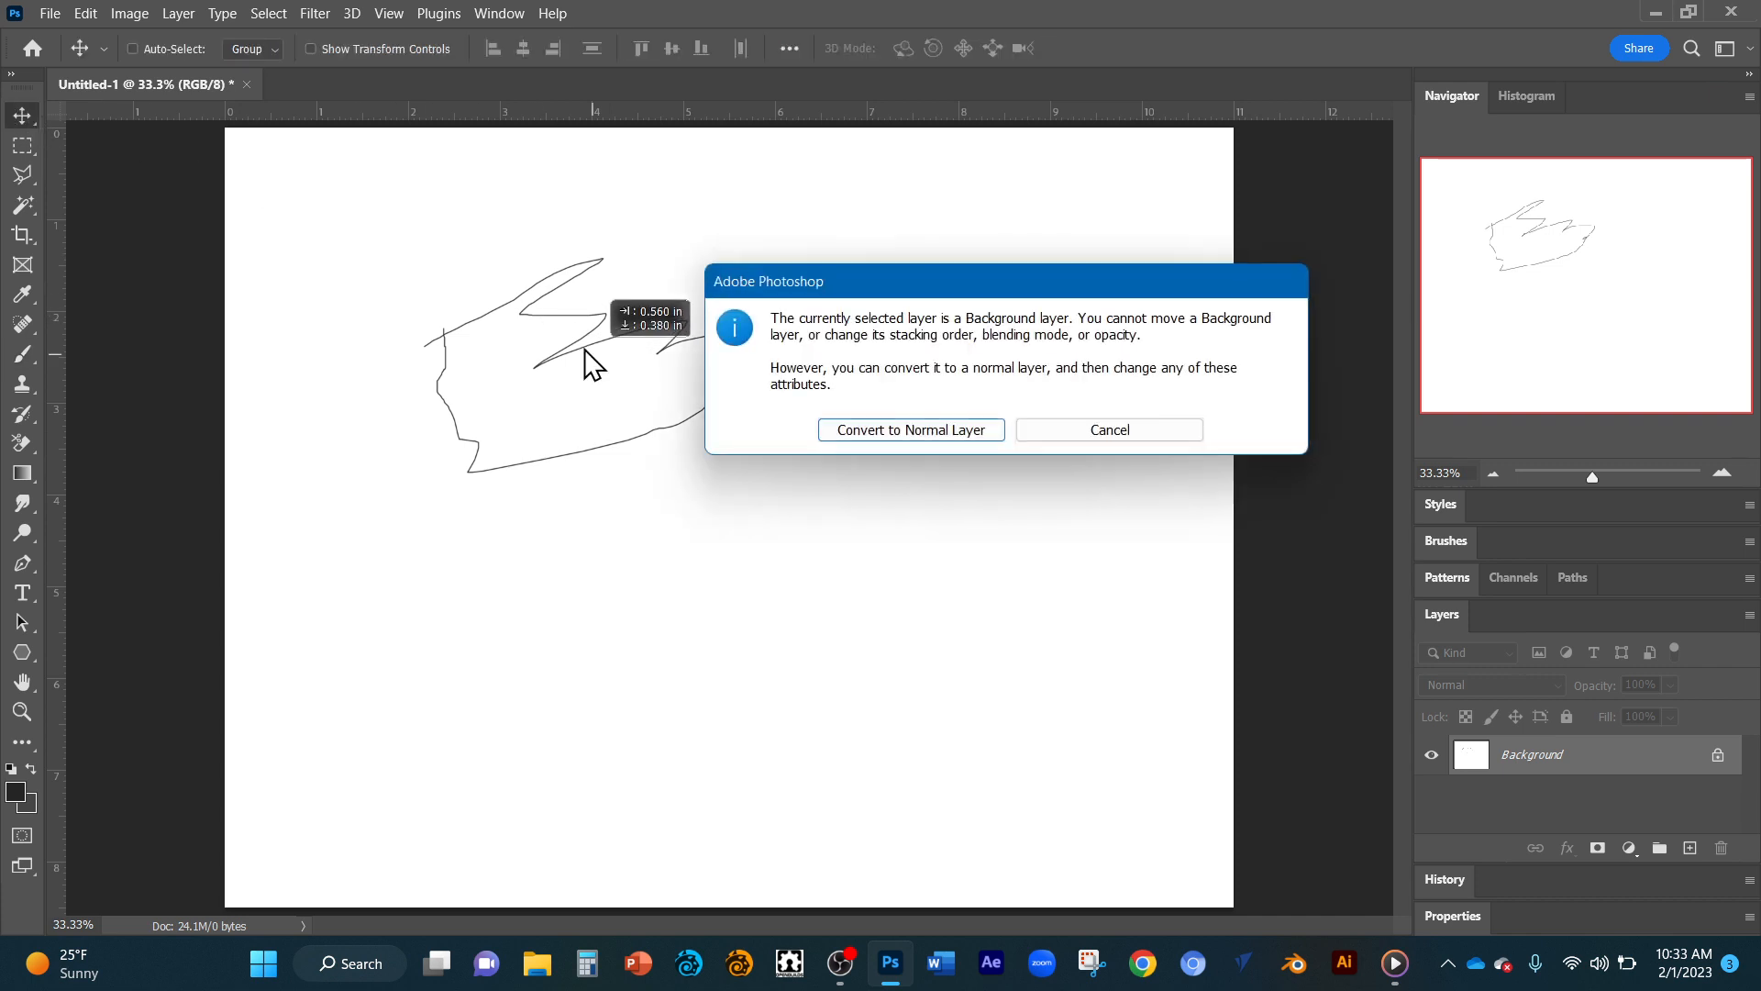
pyautogui.click(1100, 429)
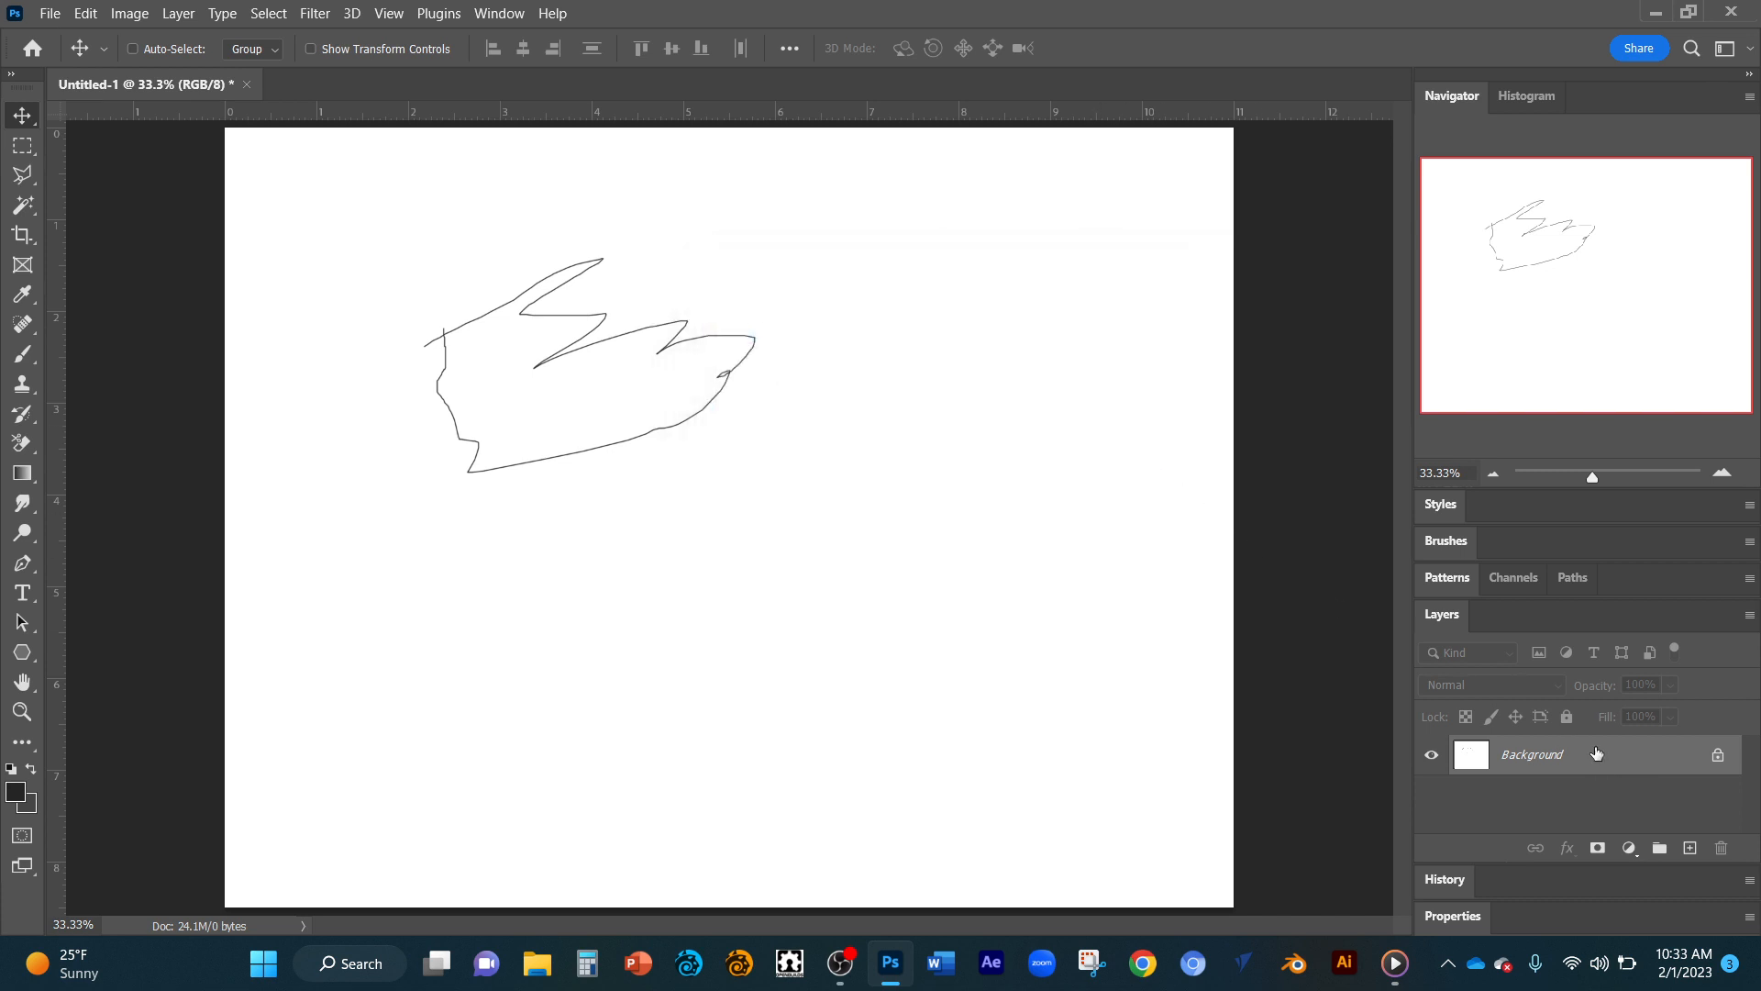
pyautogui.click(1719, 756)
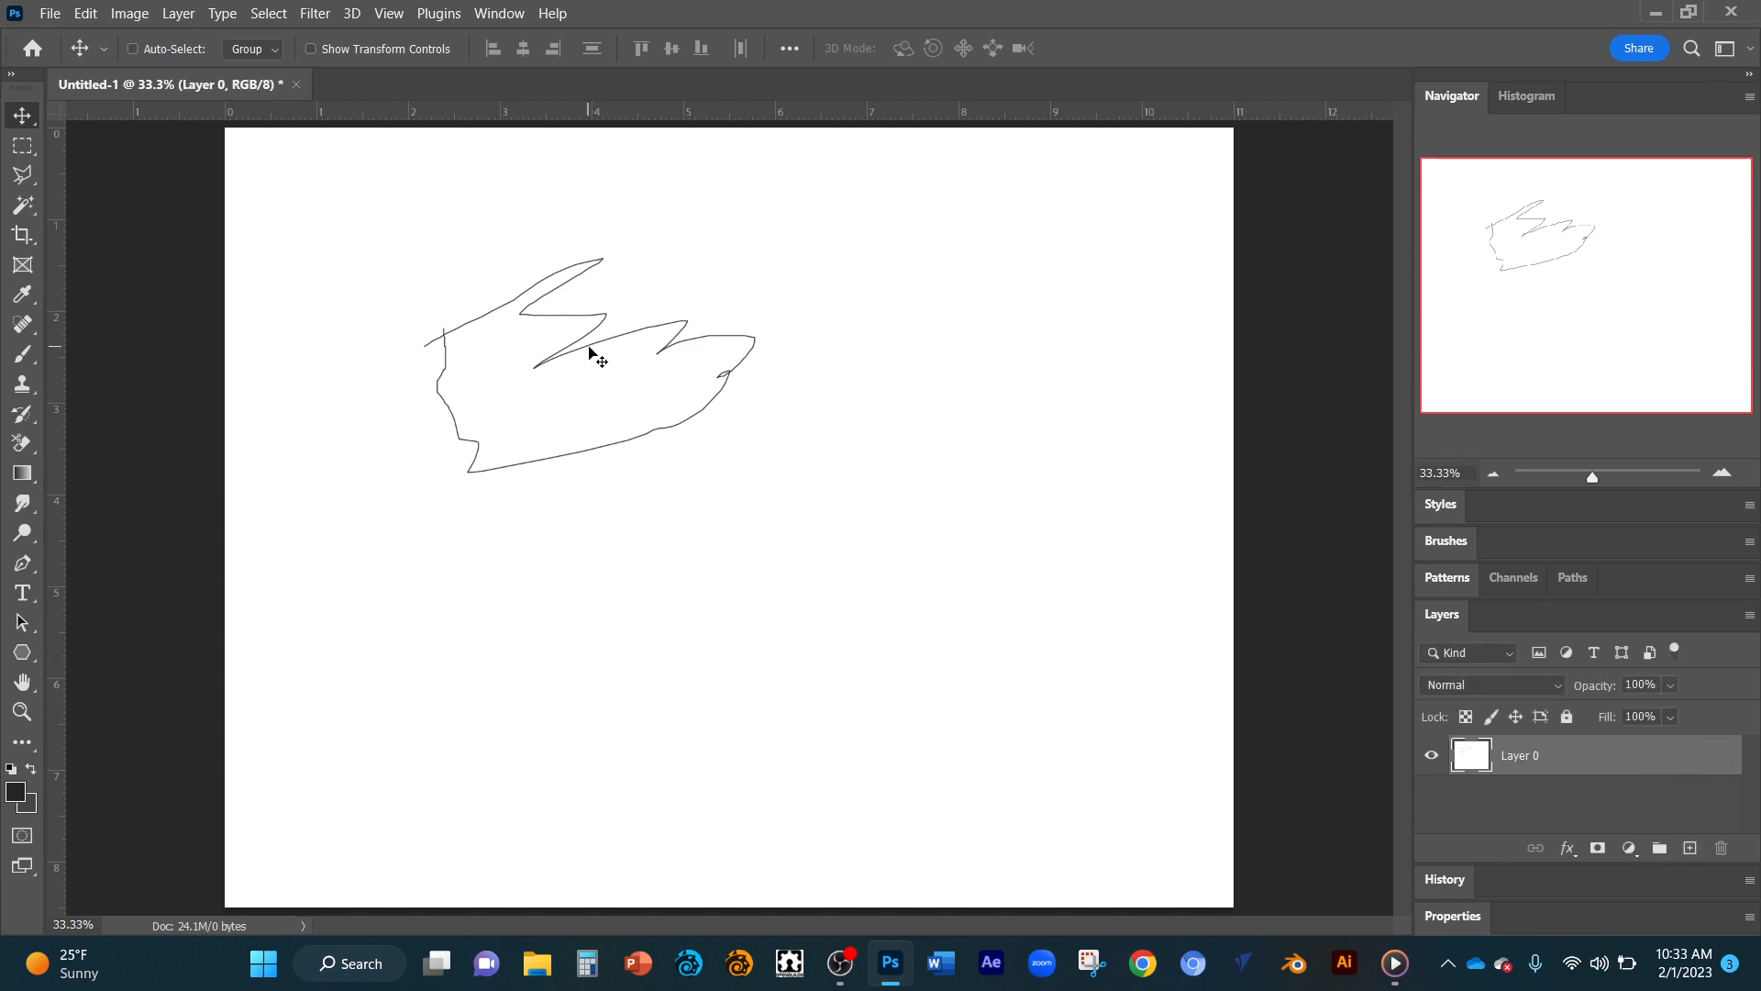
# Test moving the unlocked layer, undo the move, and switch its full lock on and off again.
pyautogui.moveTo(594, 339)
pyautogui.mouseDown()
pyautogui.moveTo(704, 376)
pyautogui.moveTo(587, 342)
pyautogui.moveTo(672, 460)
pyautogui.moveTo(676, 336)
pyautogui.moveTo(611, 420)
pyautogui.moveTo(621, 345)
pyautogui.moveTo(588, 353)
pyautogui.mouseUp()
pyautogui.hotkey('ctrl', 'z')
pyautogui.click(1566, 715)
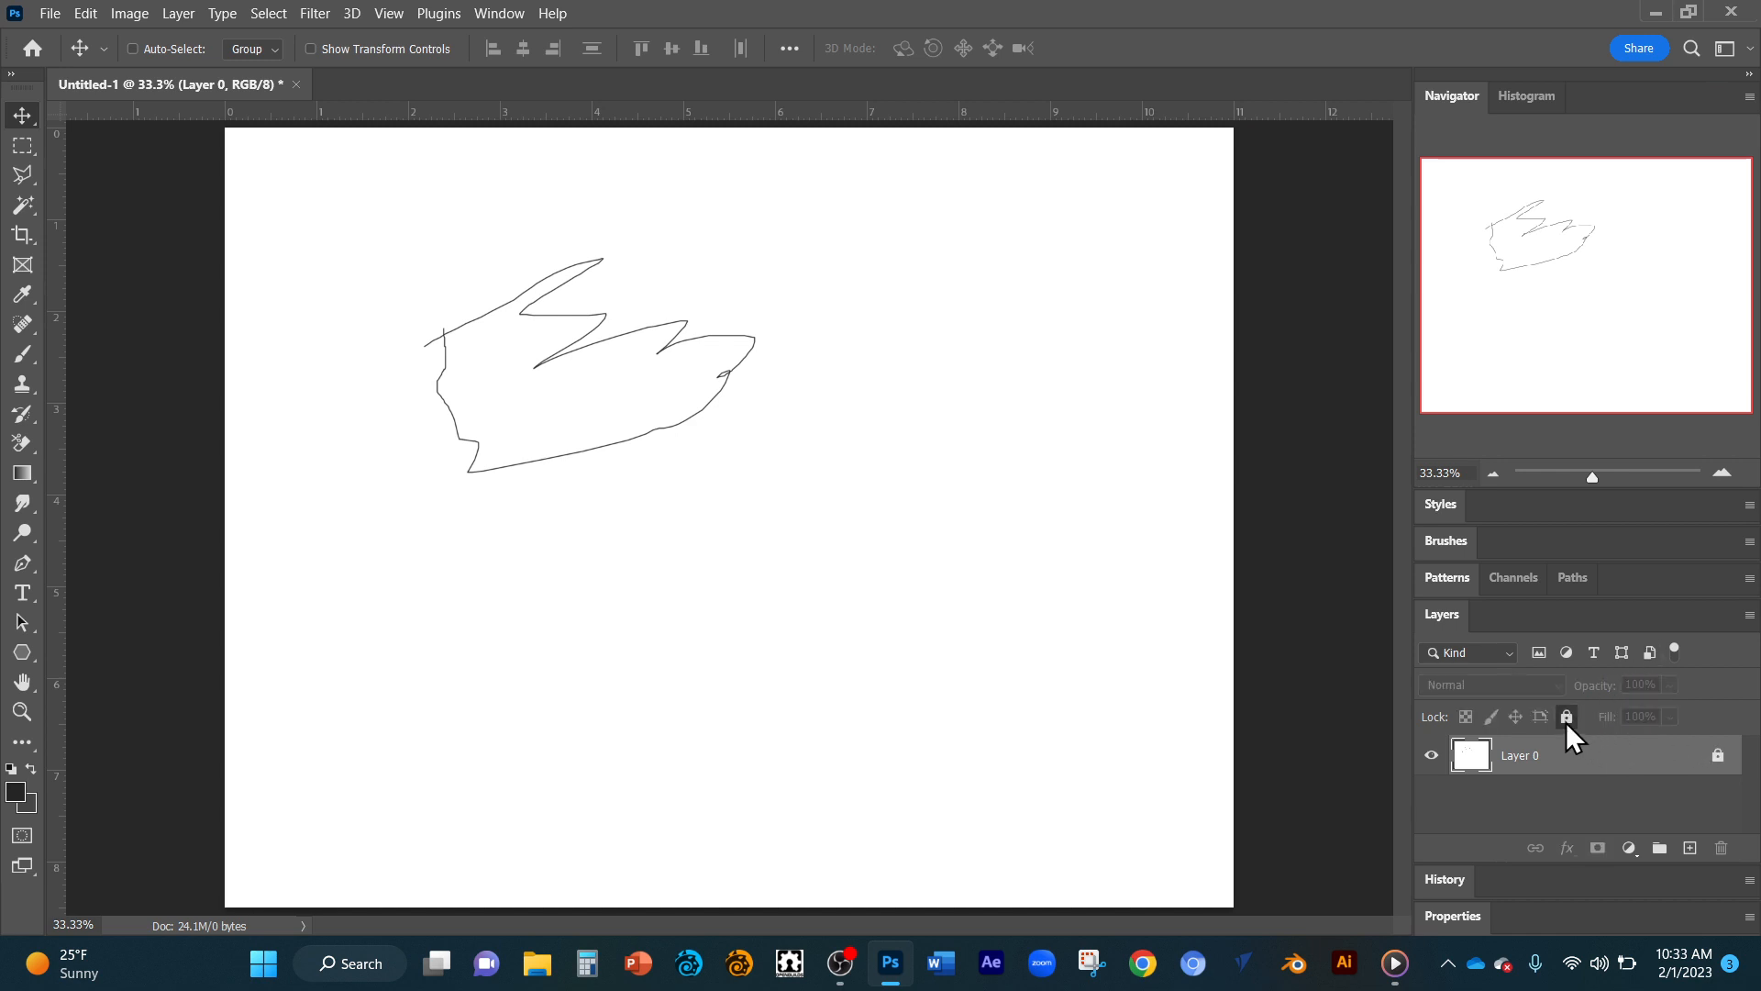
pyautogui.click(1566, 717)
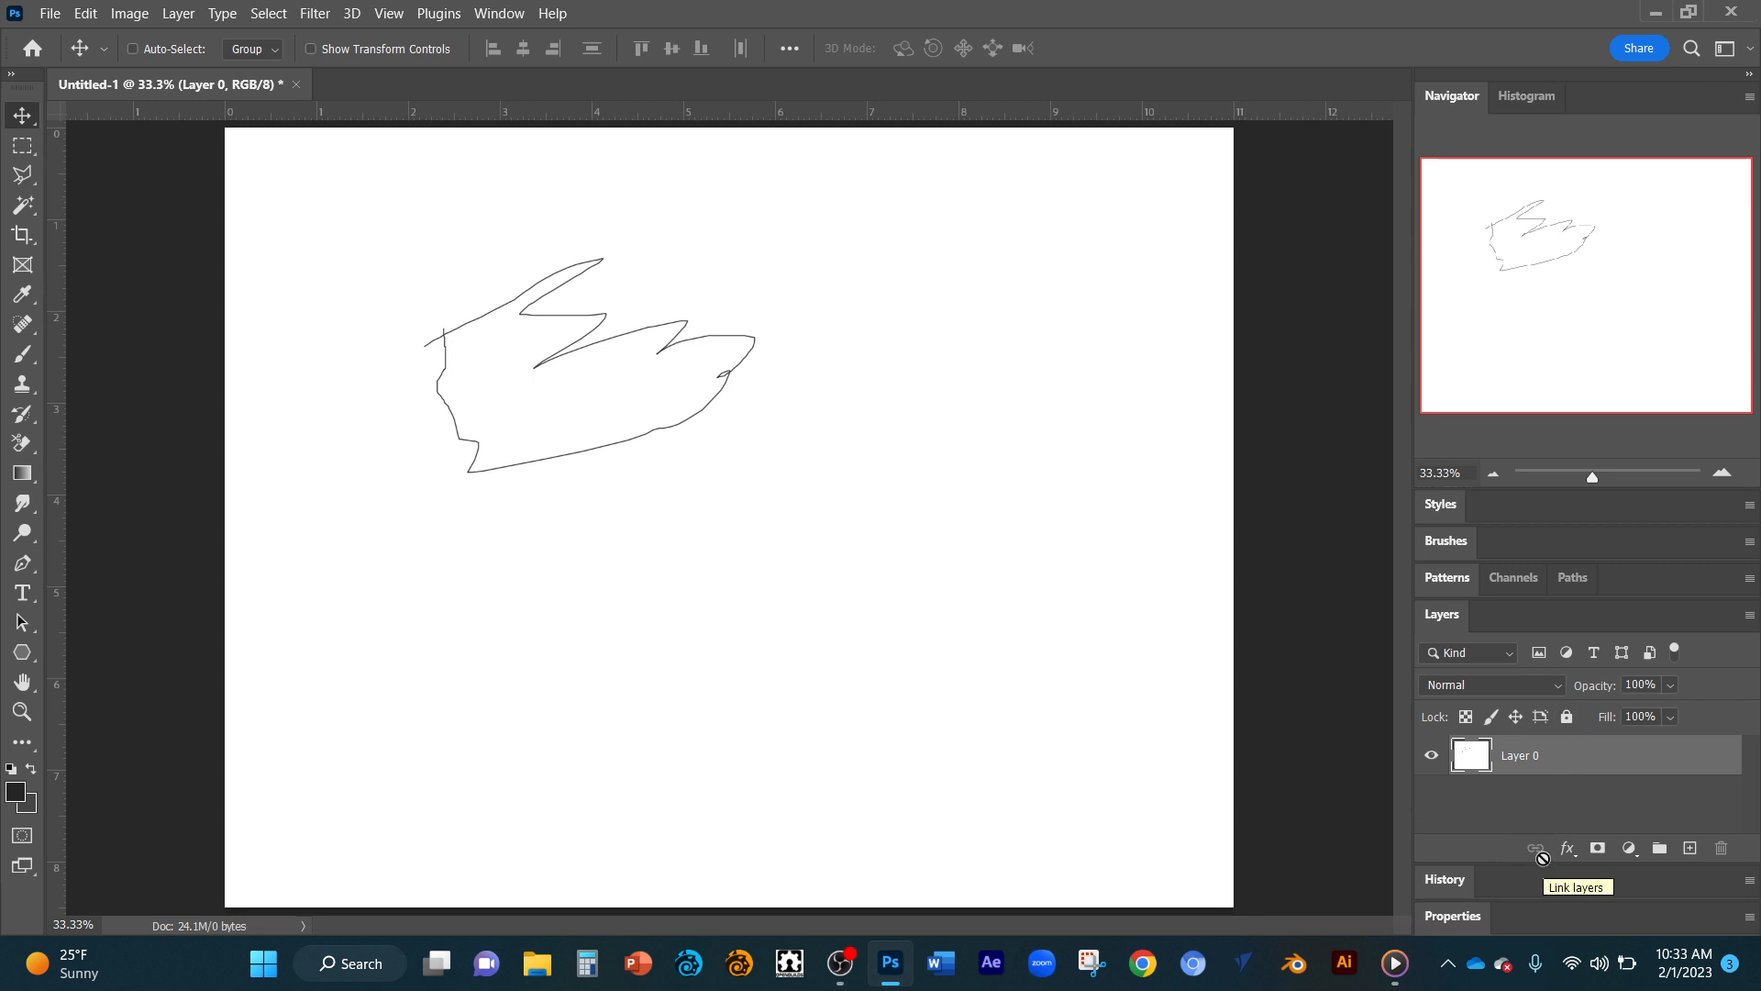
# Duplicate Layer 0 and add three new blank layers above the copy.
pyautogui.press('ctrl')
pyautogui.hotkey('ctrl', 'j')
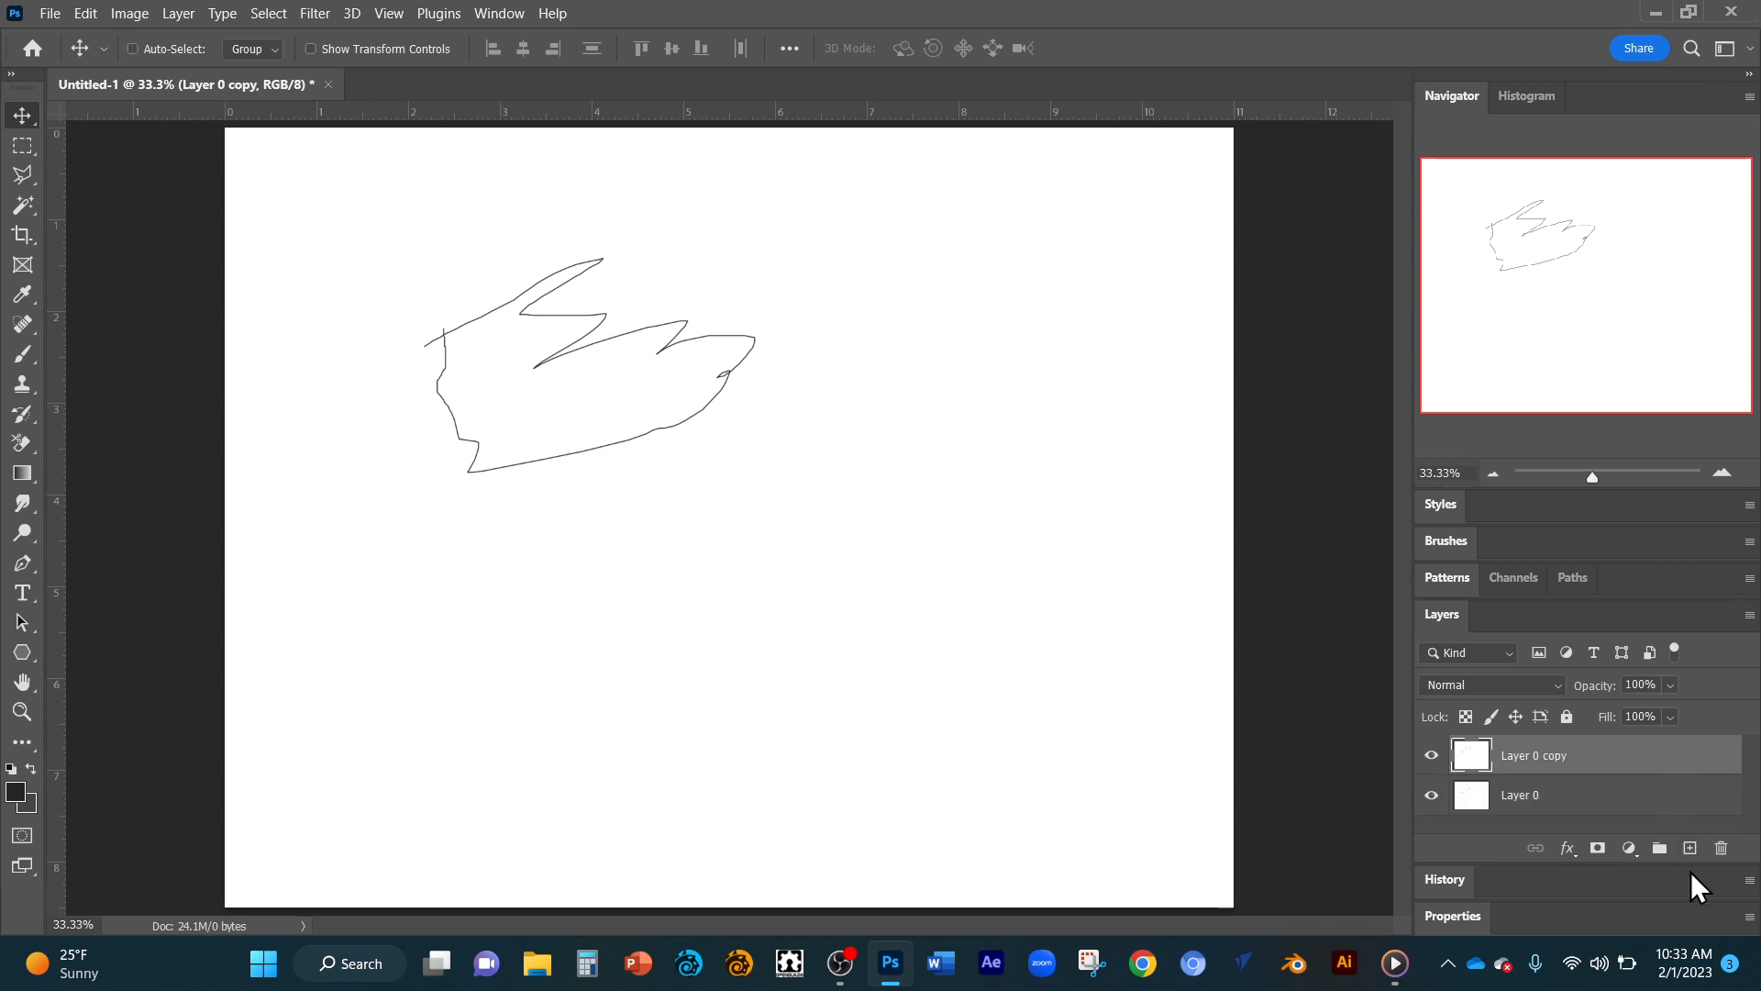
pyautogui.click(1690, 847)
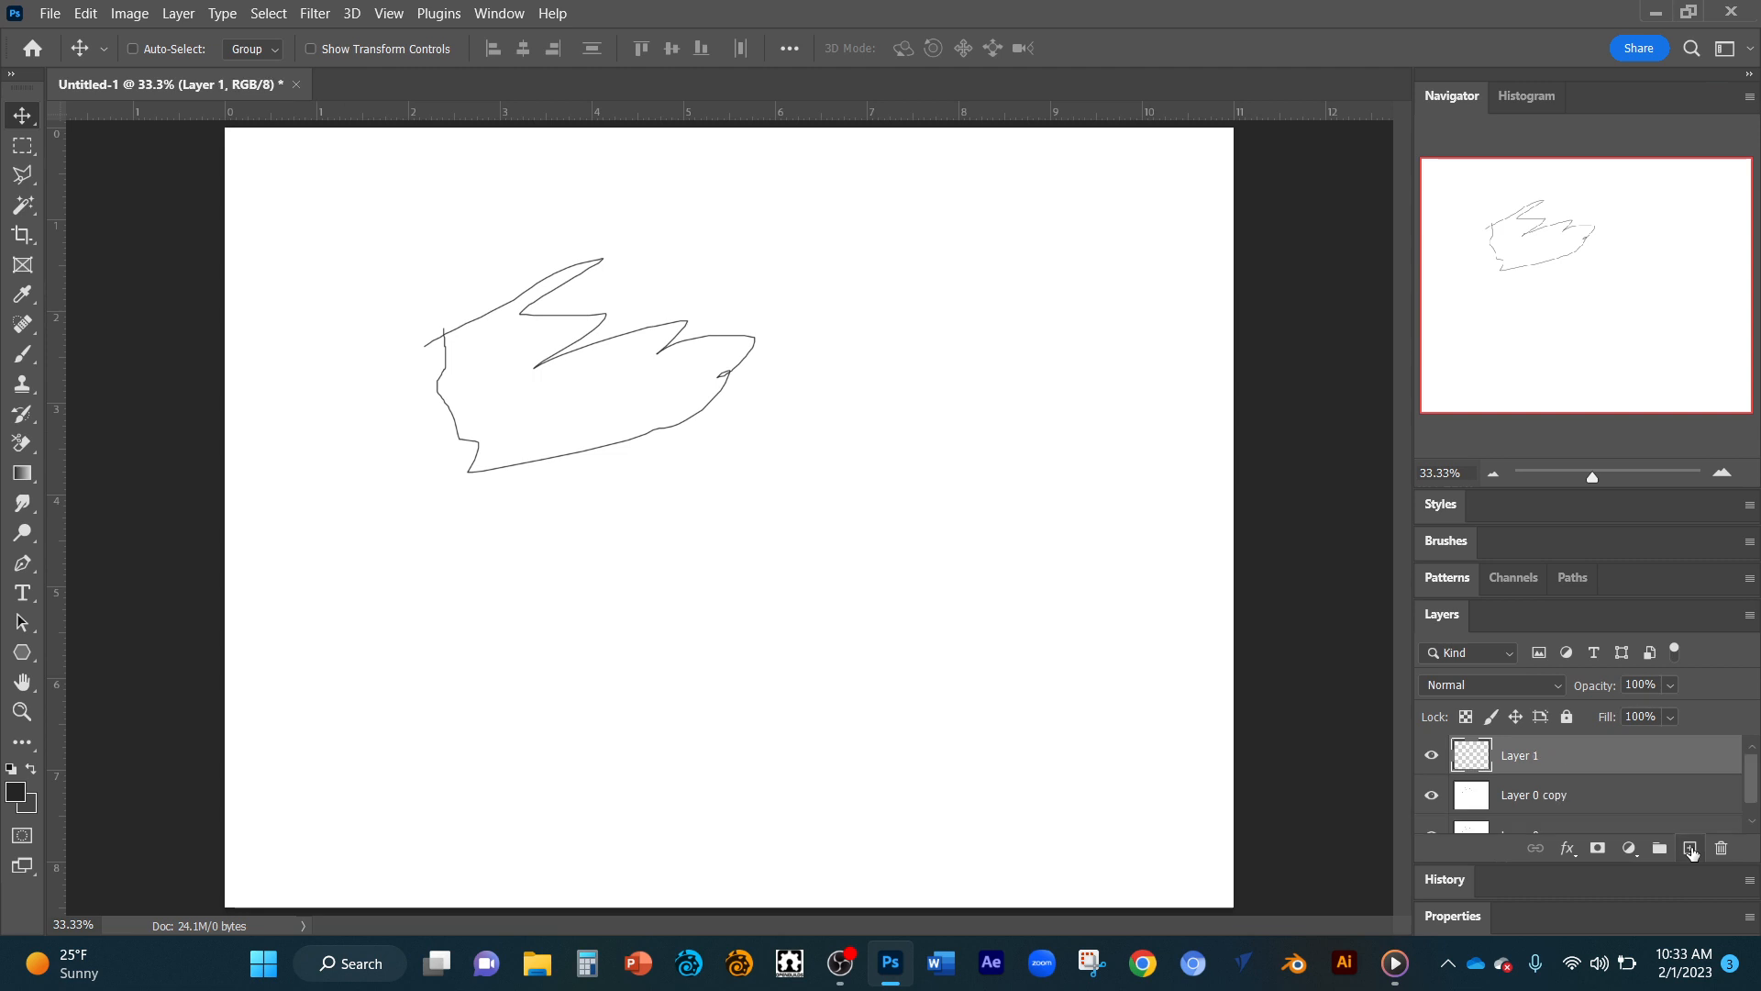
pyautogui.click(1690, 850)
pyautogui.click(1690, 850)
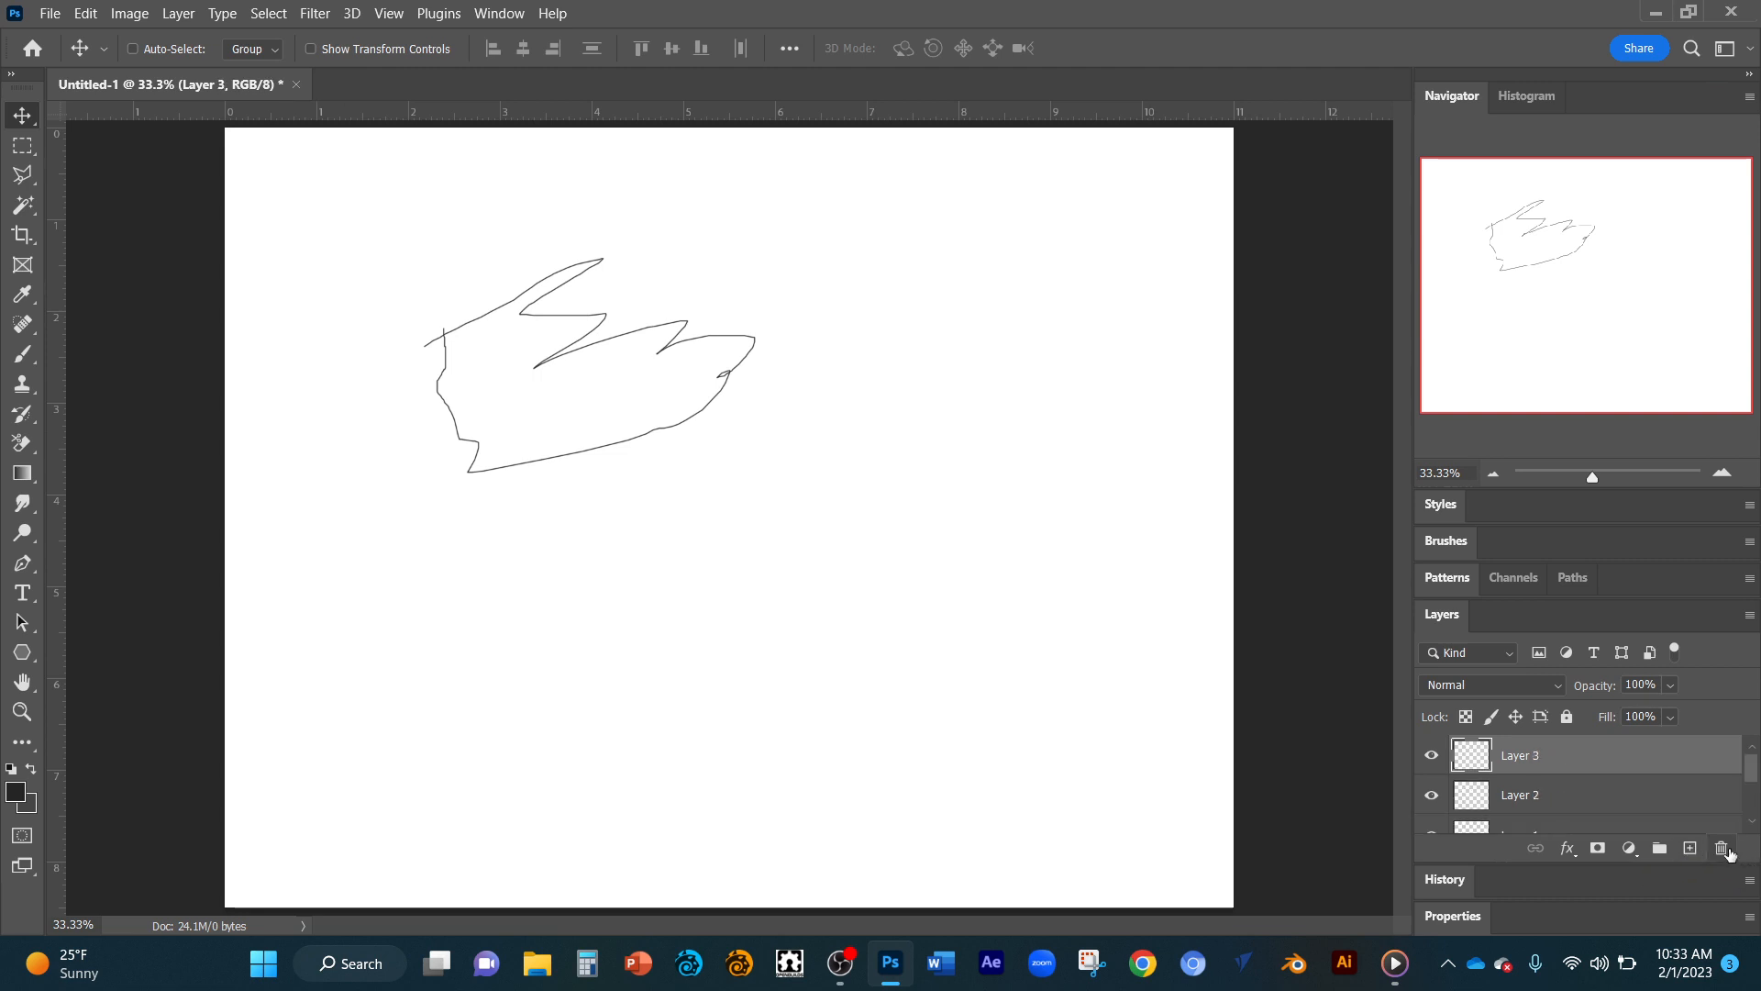
# Delete the two uppermost blank layers, Layer 3 and Layer 2.
pyautogui.click(1723, 848)
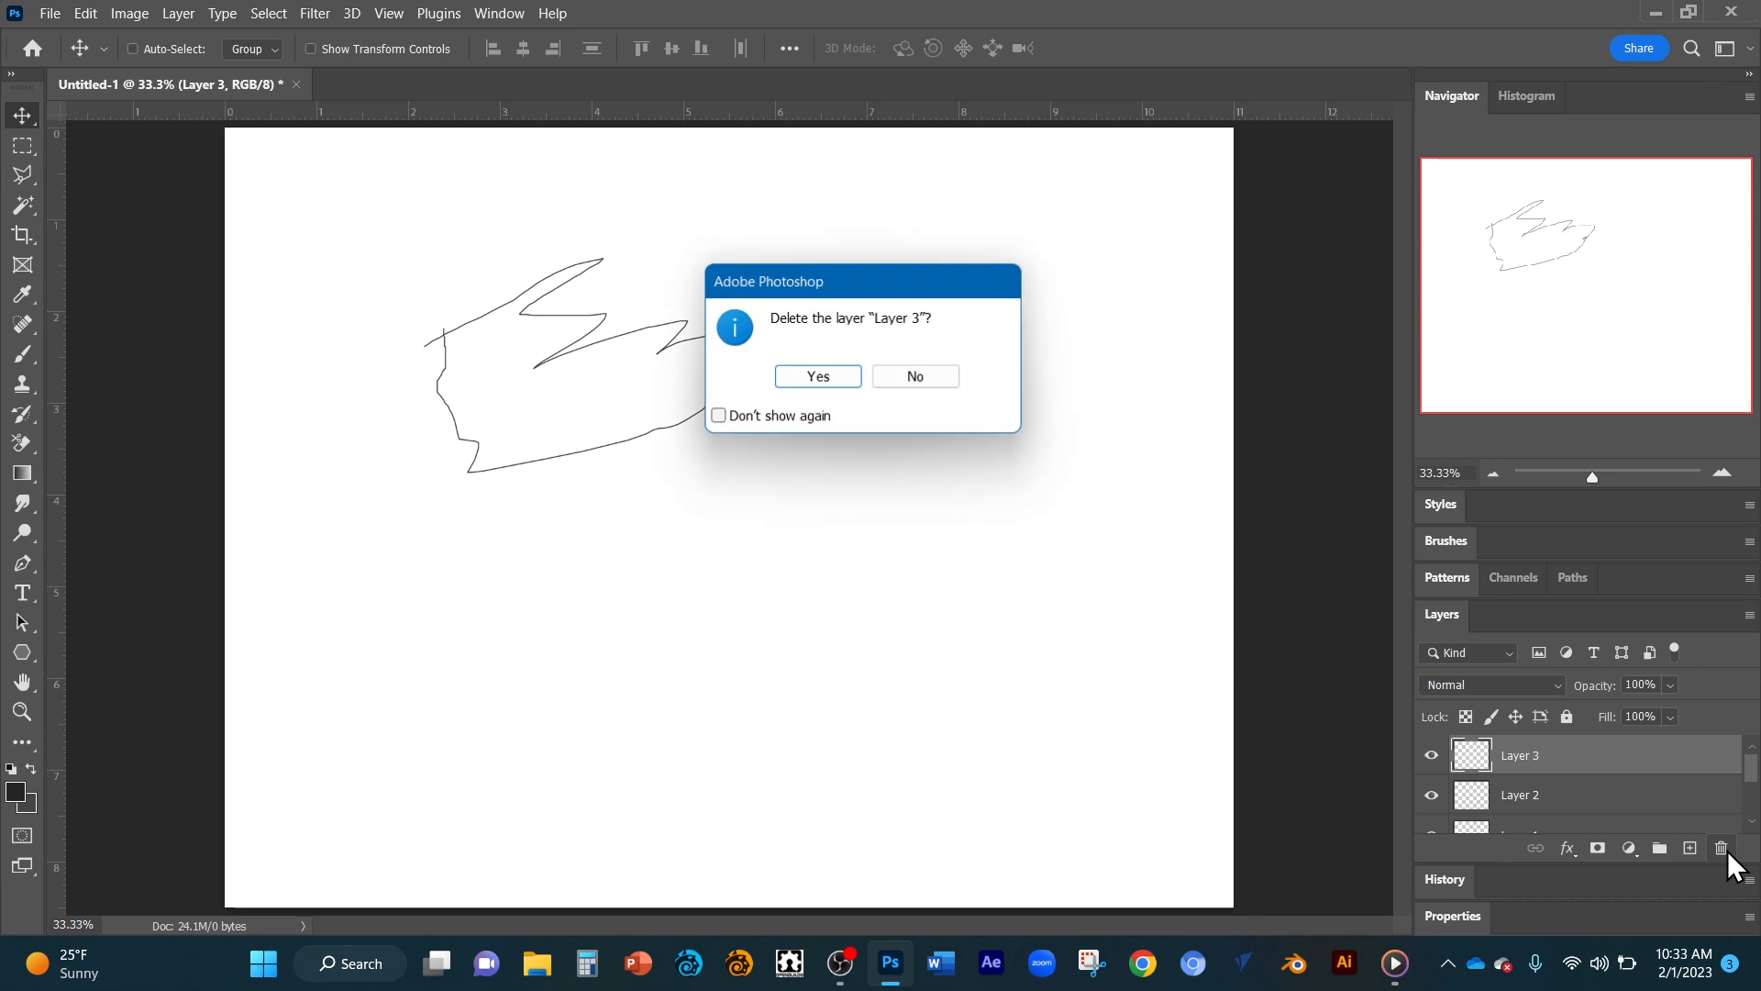
pyautogui.click(834, 378)
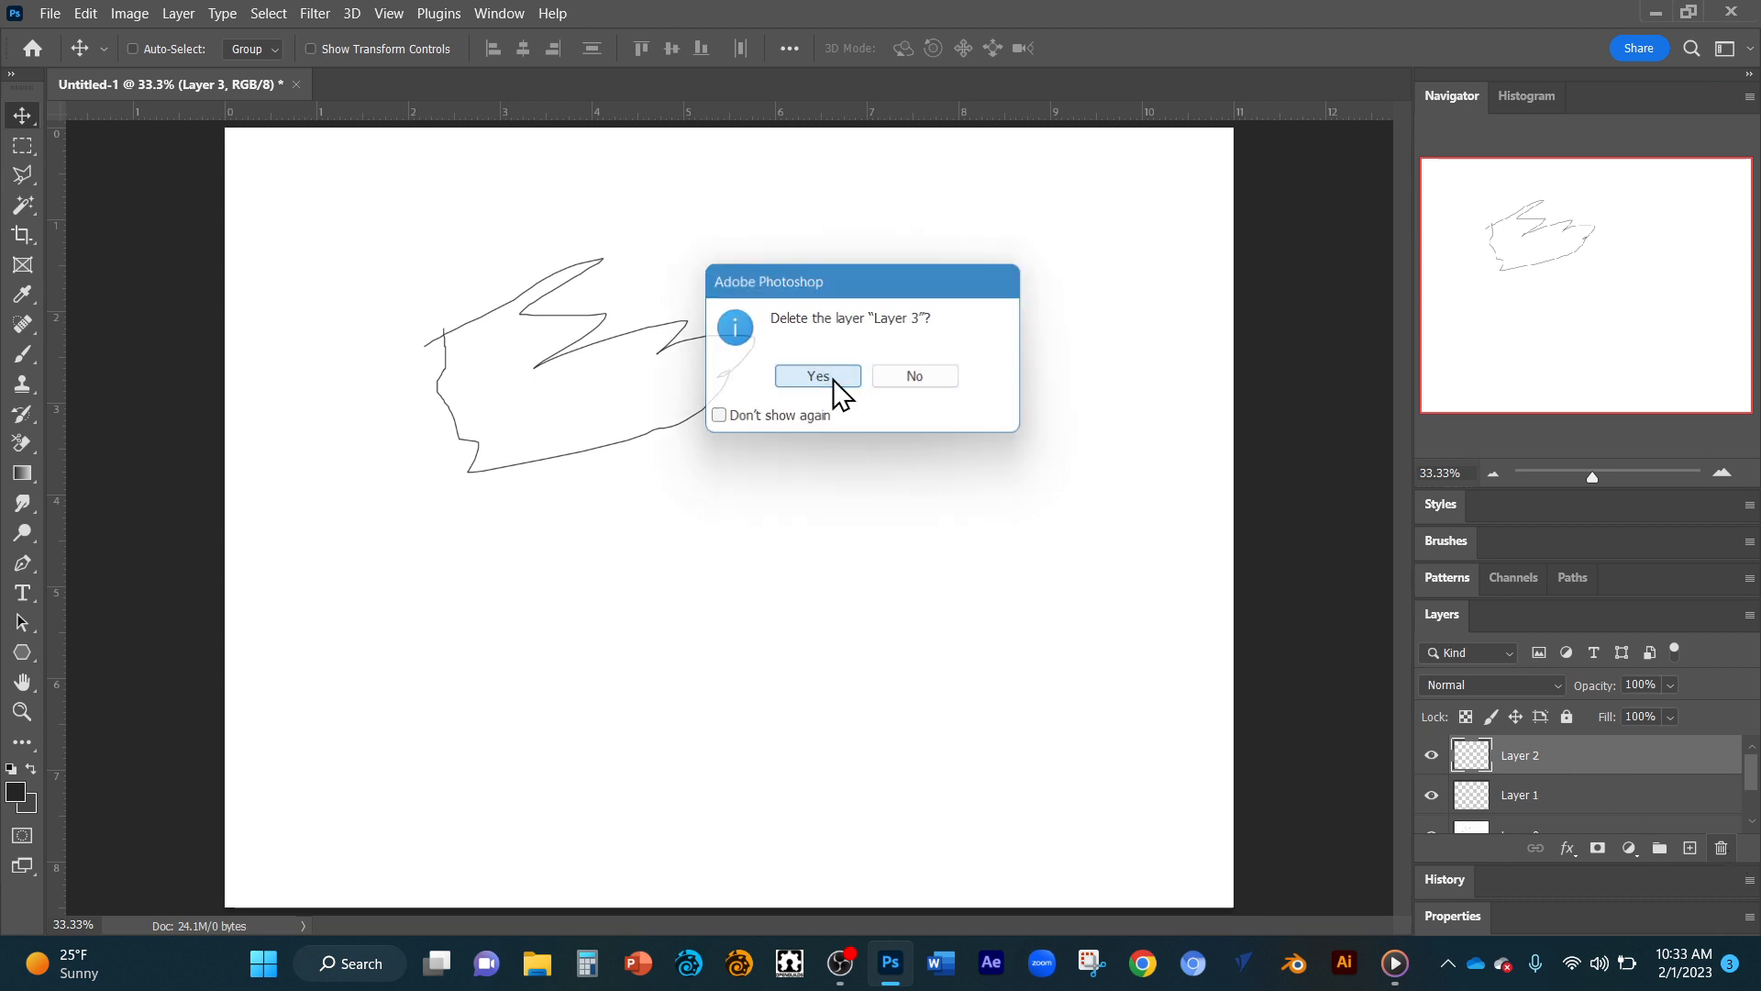
pyautogui.click(1722, 849)
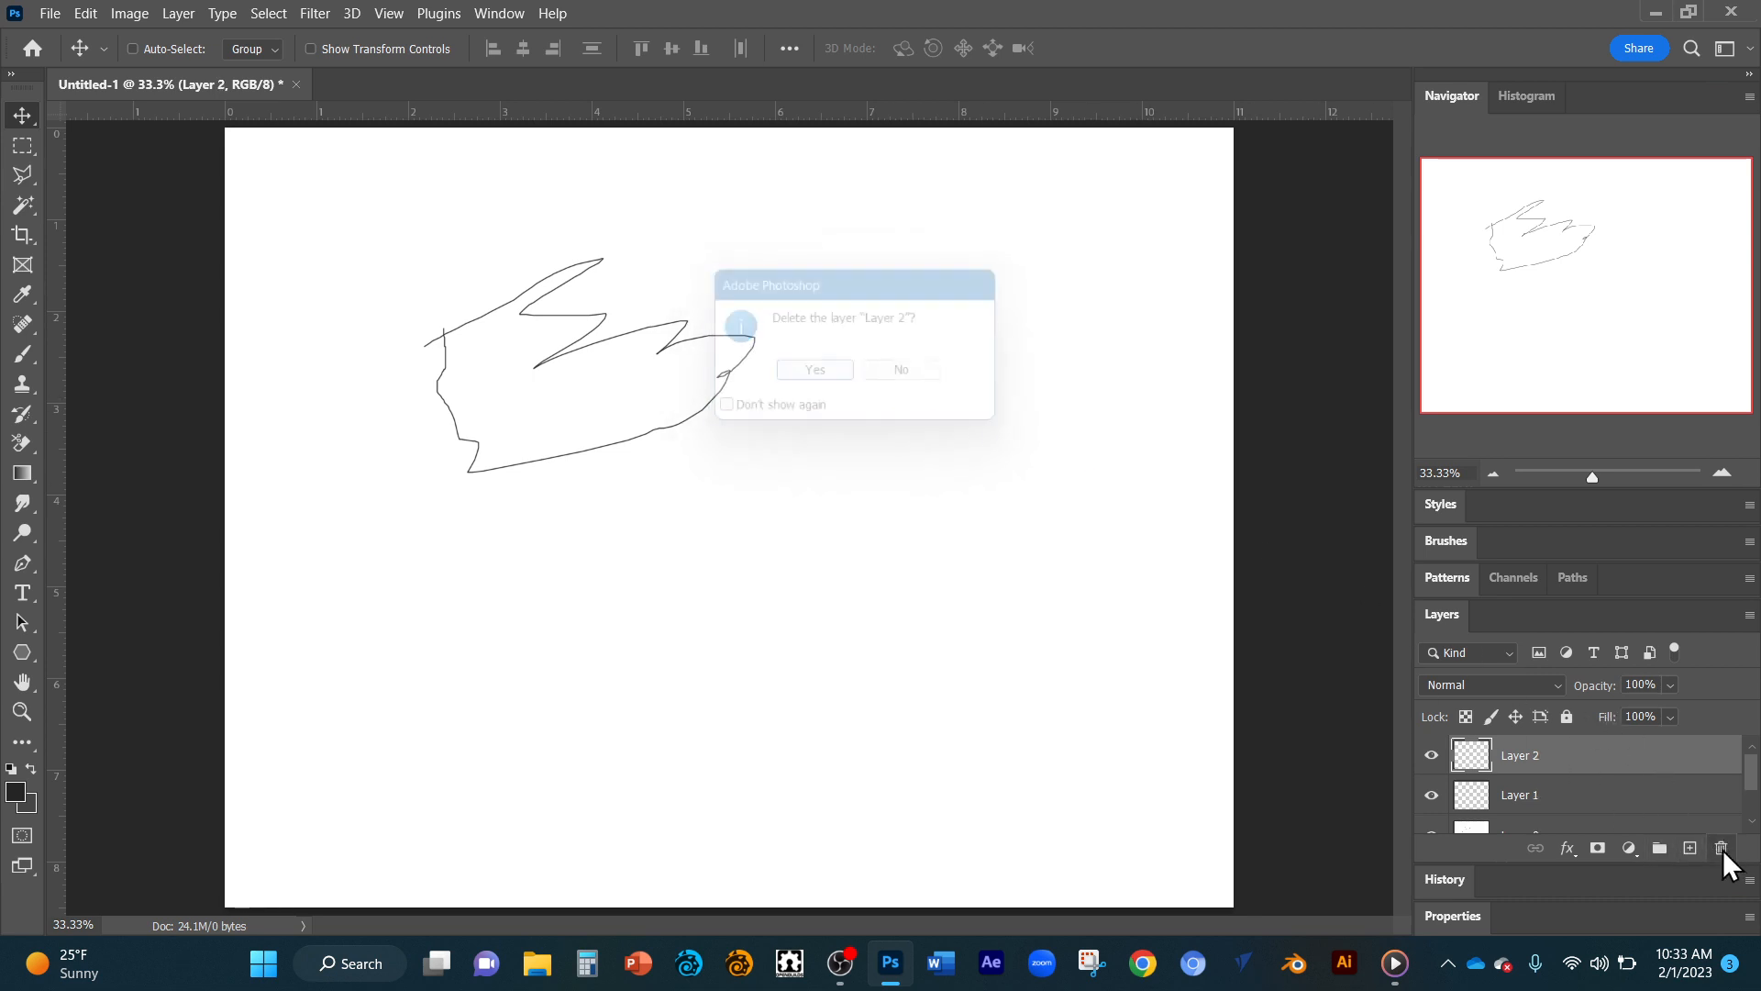
pyautogui.click(830, 378)
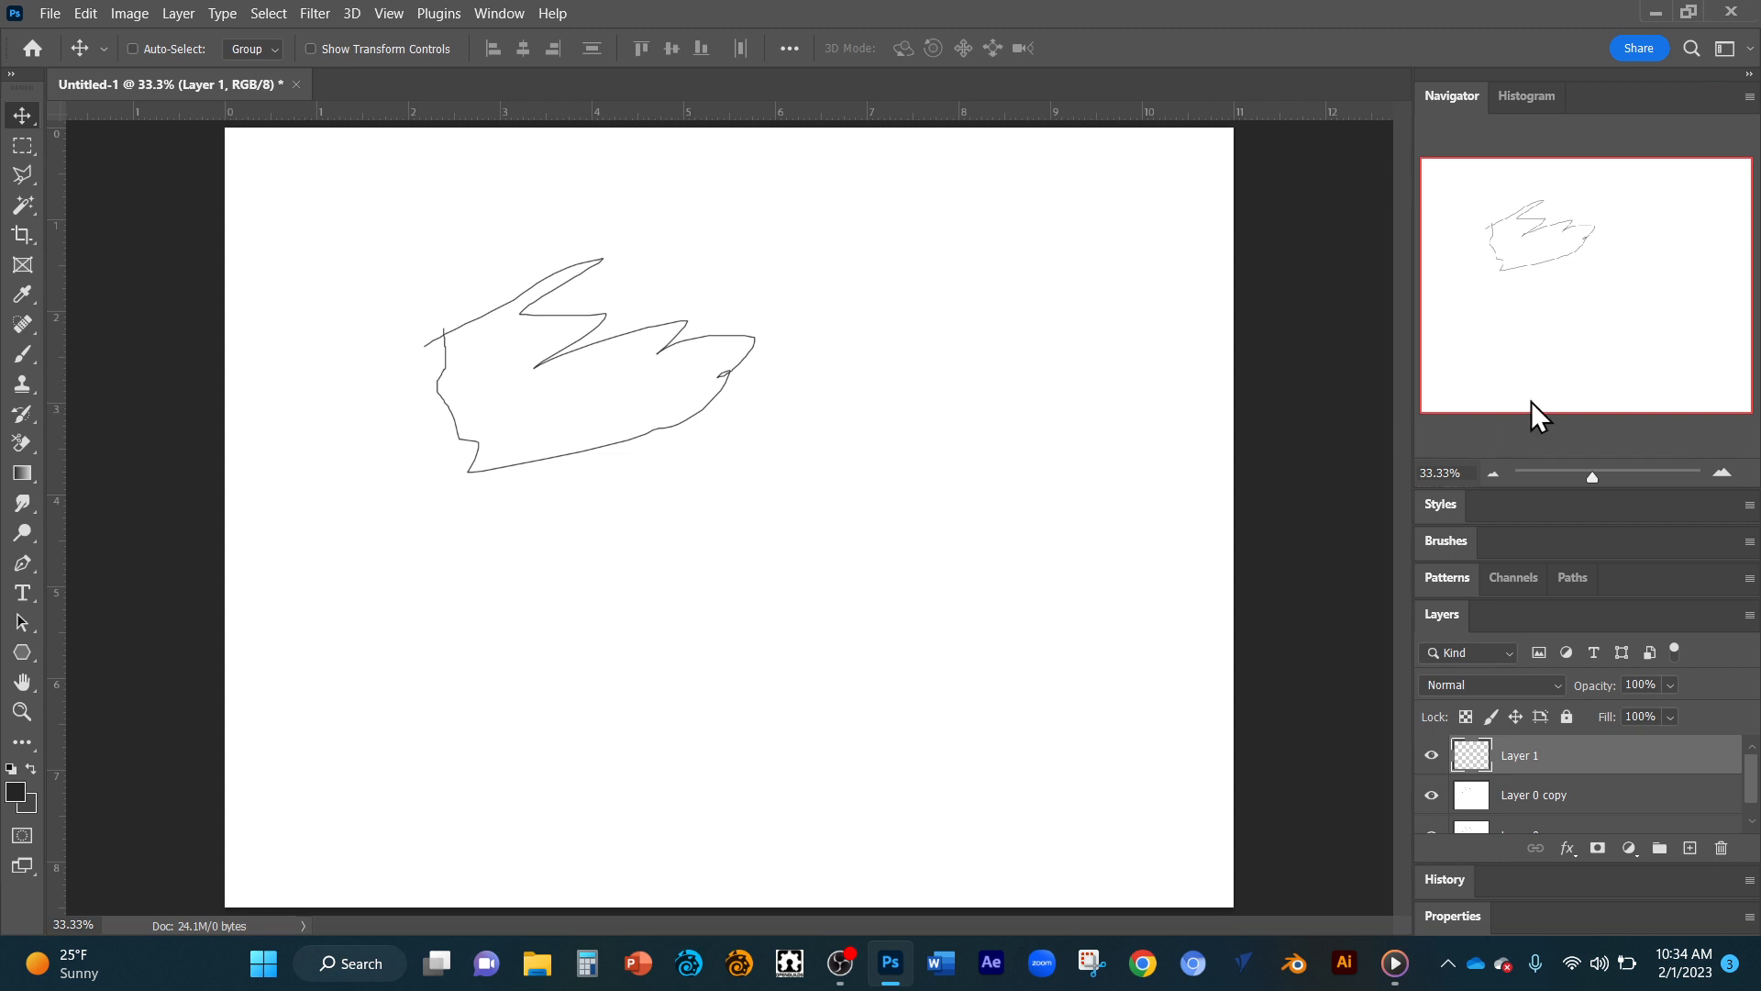
# Examine the sketch at several zoom levels, up to about 67%, and return to the full-page view.
pyautogui.moveTo(1593, 478); pyautogui.dragTo(1604, 472)
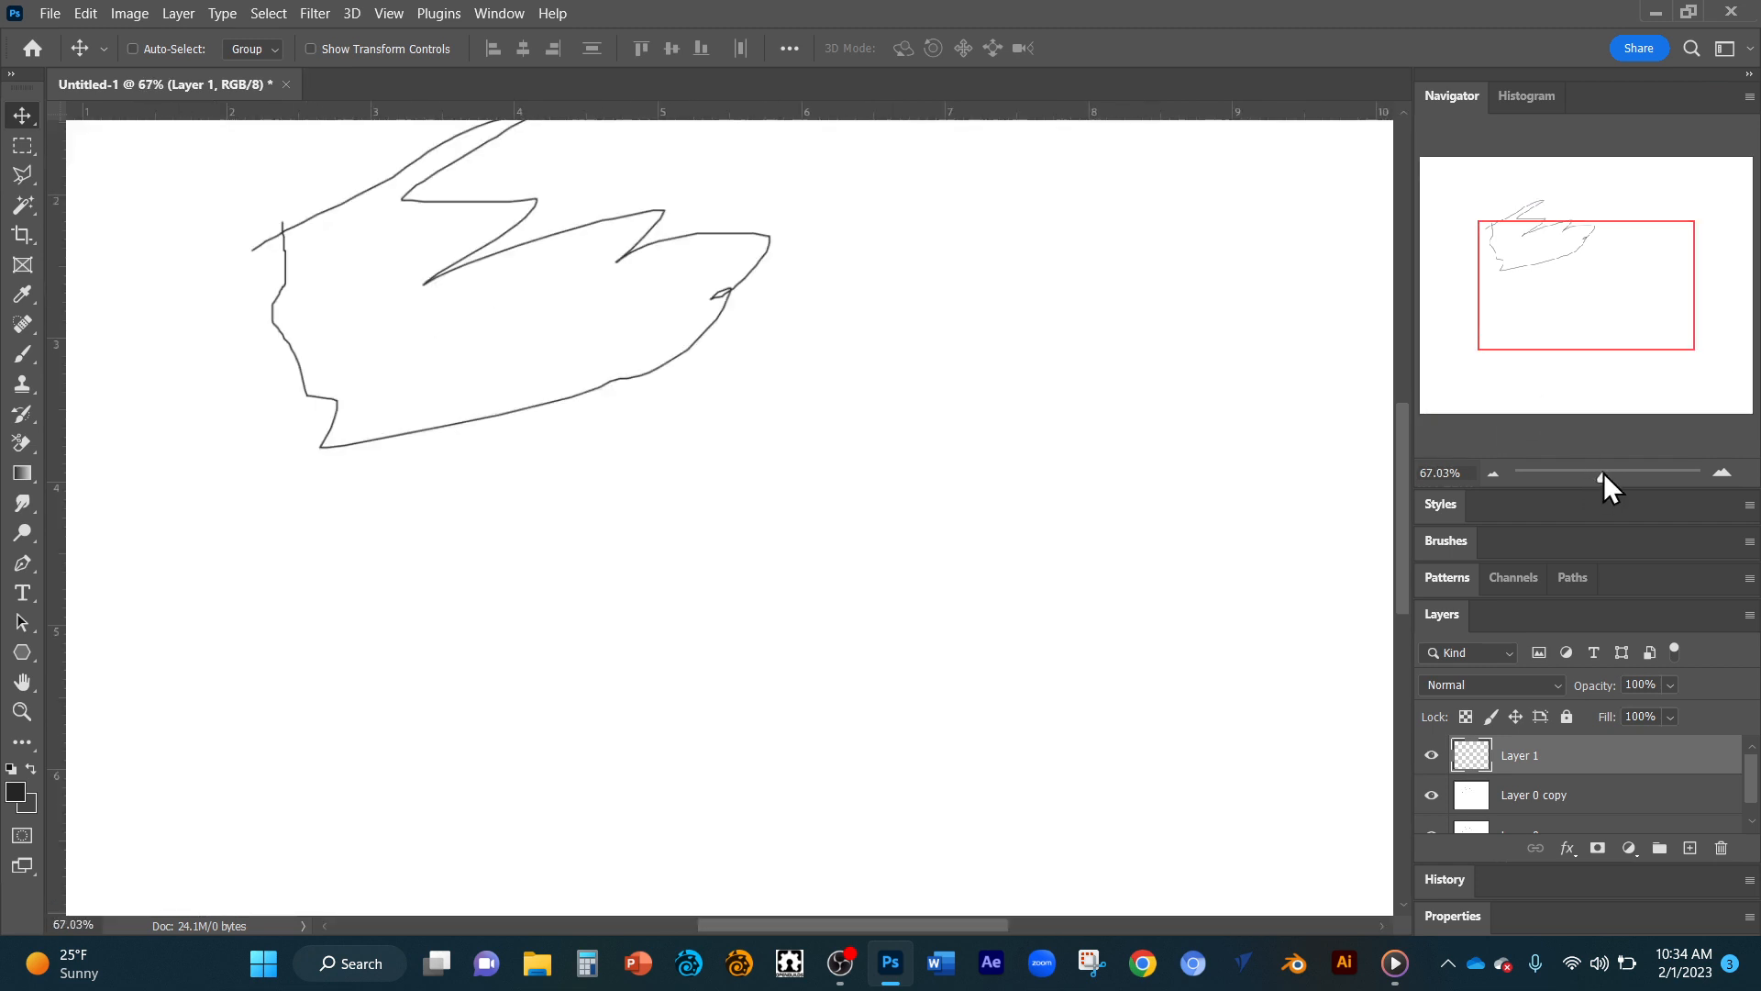
pyautogui.moveTo(1592, 276)
pyautogui.mouseDown()
pyautogui.moveTo(1565, 227)
pyautogui.moveTo(1616, 287)
pyautogui.moveTo(1522, 244)
pyautogui.moveTo(1573, 232)
pyautogui.moveTo(1586, 261)
pyautogui.moveTo(1514, 266)
pyautogui.moveTo(1581, 259)
pyautogui.moveTo(1533, 236)
pyautogui.moveTo(1568, 260)
pyautogui.moveTo(1560, 242)
pyautogui.mouseUp()
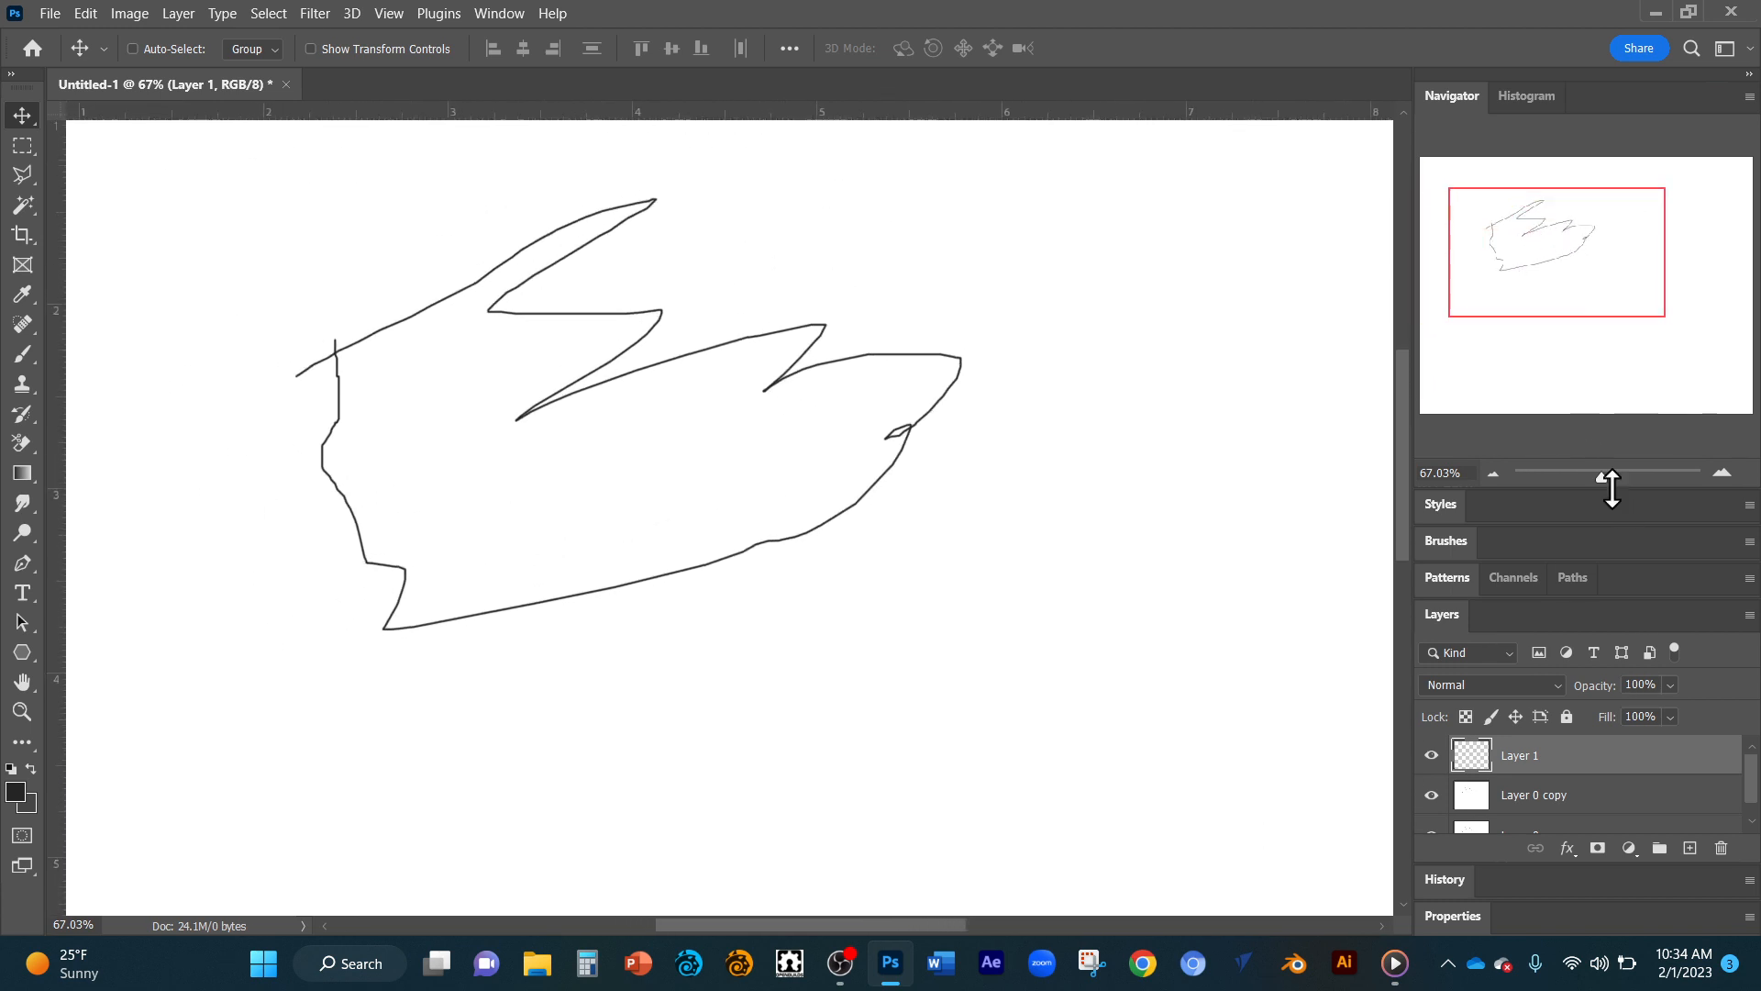
pyautogui.moveTo(1605, 477)
pyautogui.mouseDown()
pyautogui.moveTo(1646, 476)
pyautogui.moveTo(1595, 478)
pyautogui.mouseUp()
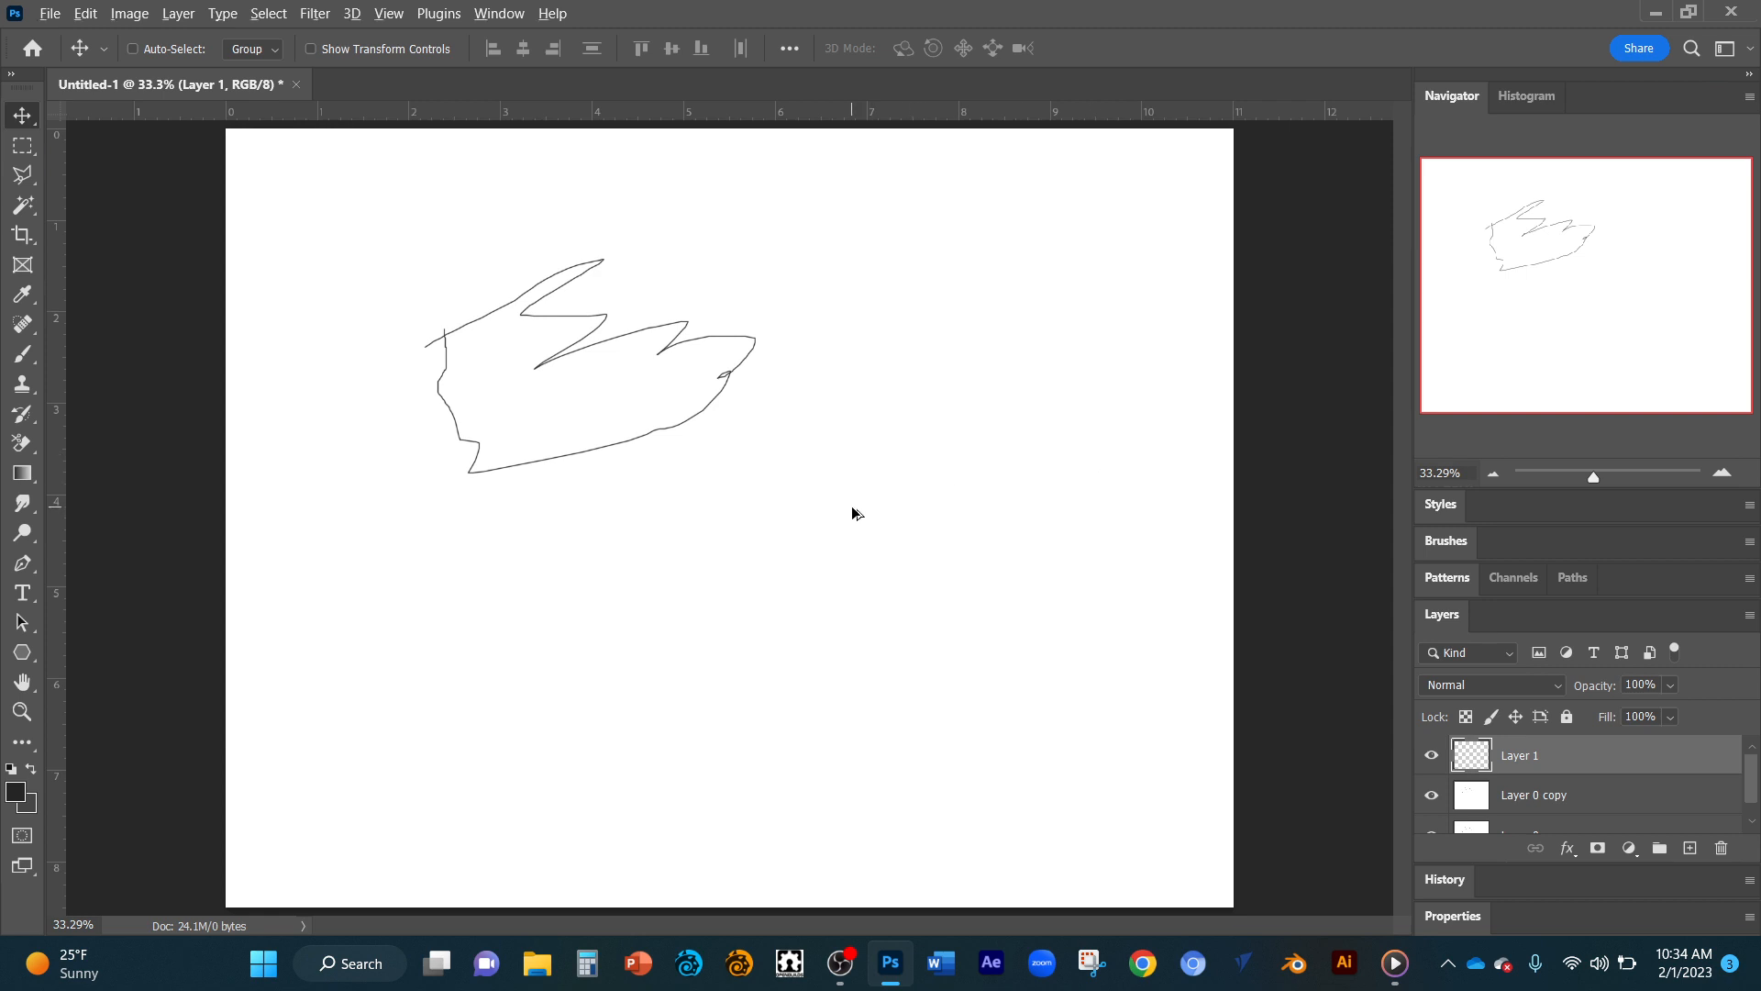
pyautogui.scroll(4, 855, 514)
pyautogui.scroll(-4, 855, 514)
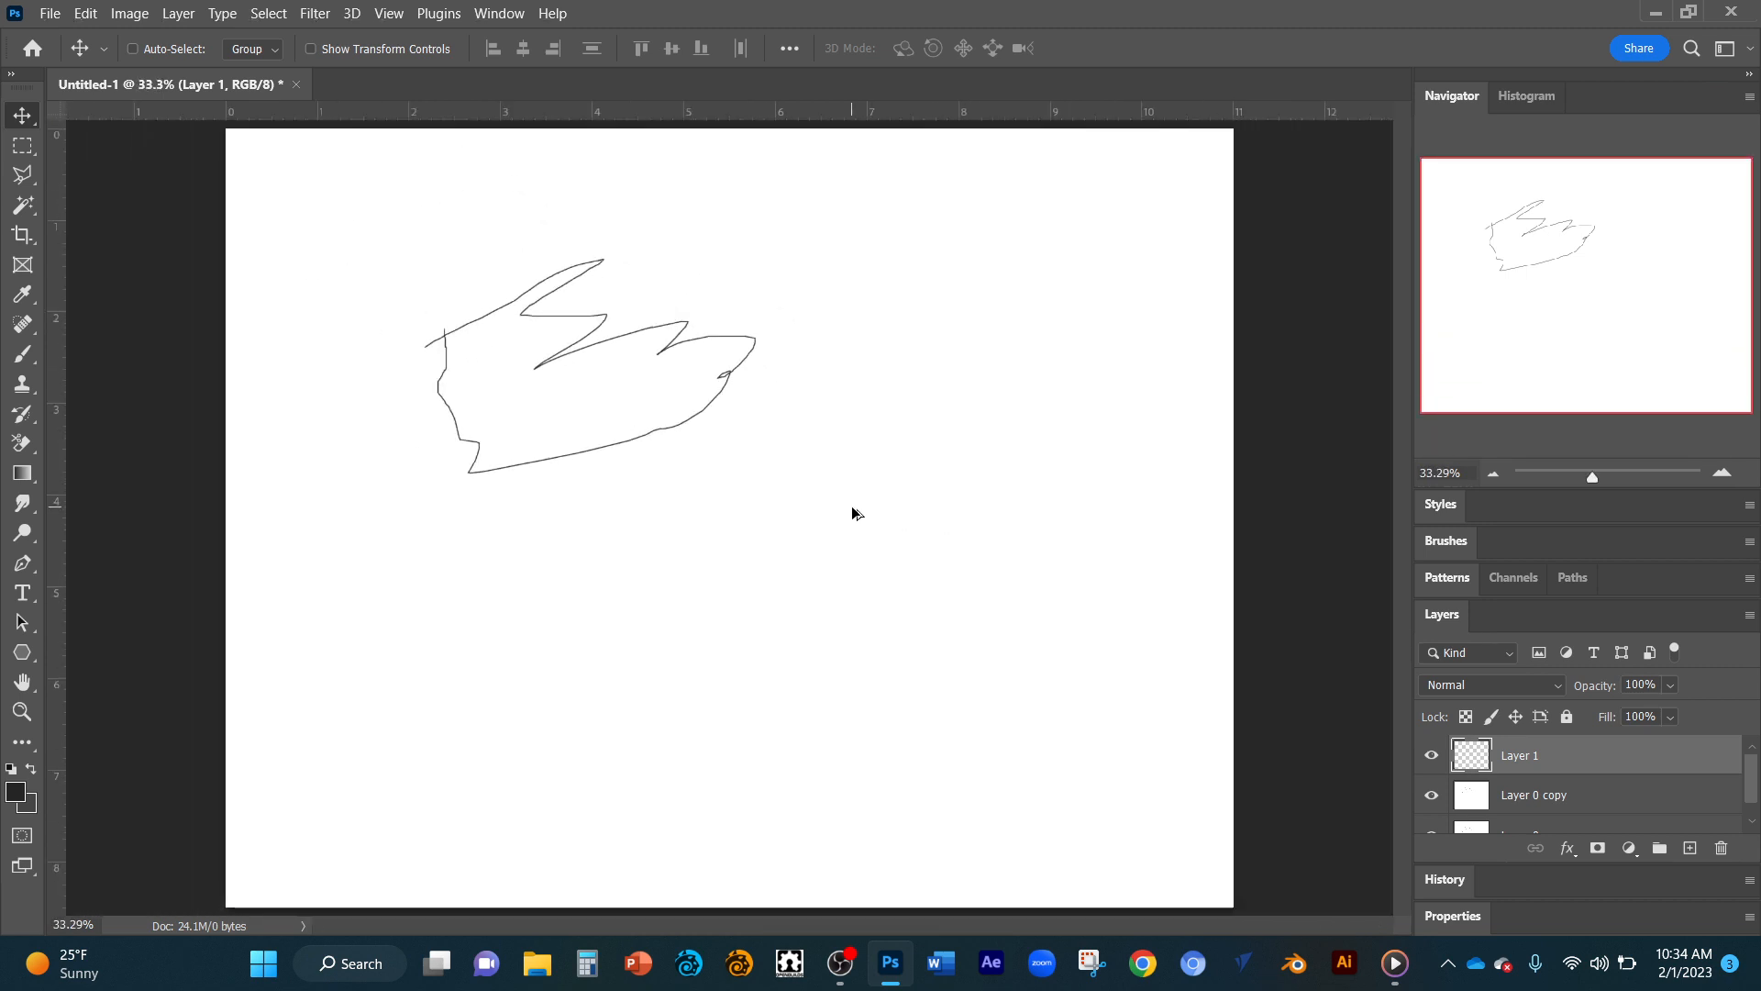
pyautogui.scroll(-4, 854, 514)
pyautogui.scroll(4, 854, 514)
pyautogui.scroll(-2, 855, 513)
pyautogui.scroll(-2, 854, 512)
pyautogui.scroll(4, 853, 512)
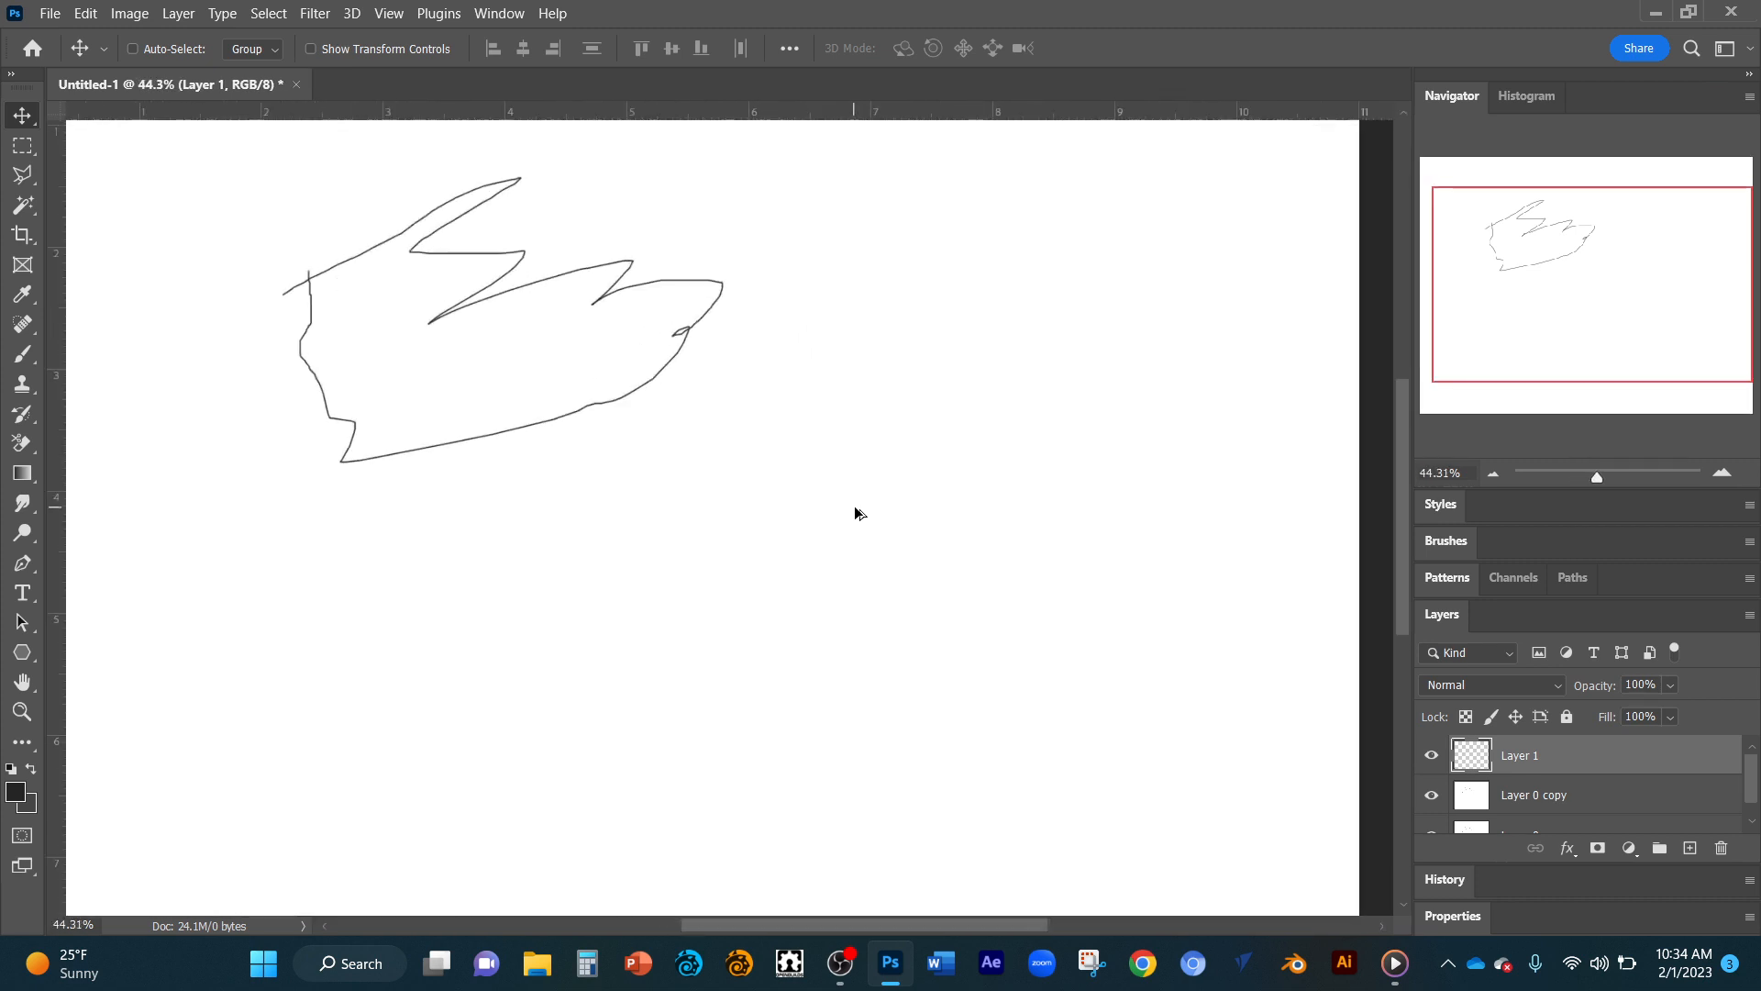
pyautogui.scroll(-1, 851, 509)
pyautogui.scroll(-2, 850, 506)
pyautogui.scroll(3, 851, 507)
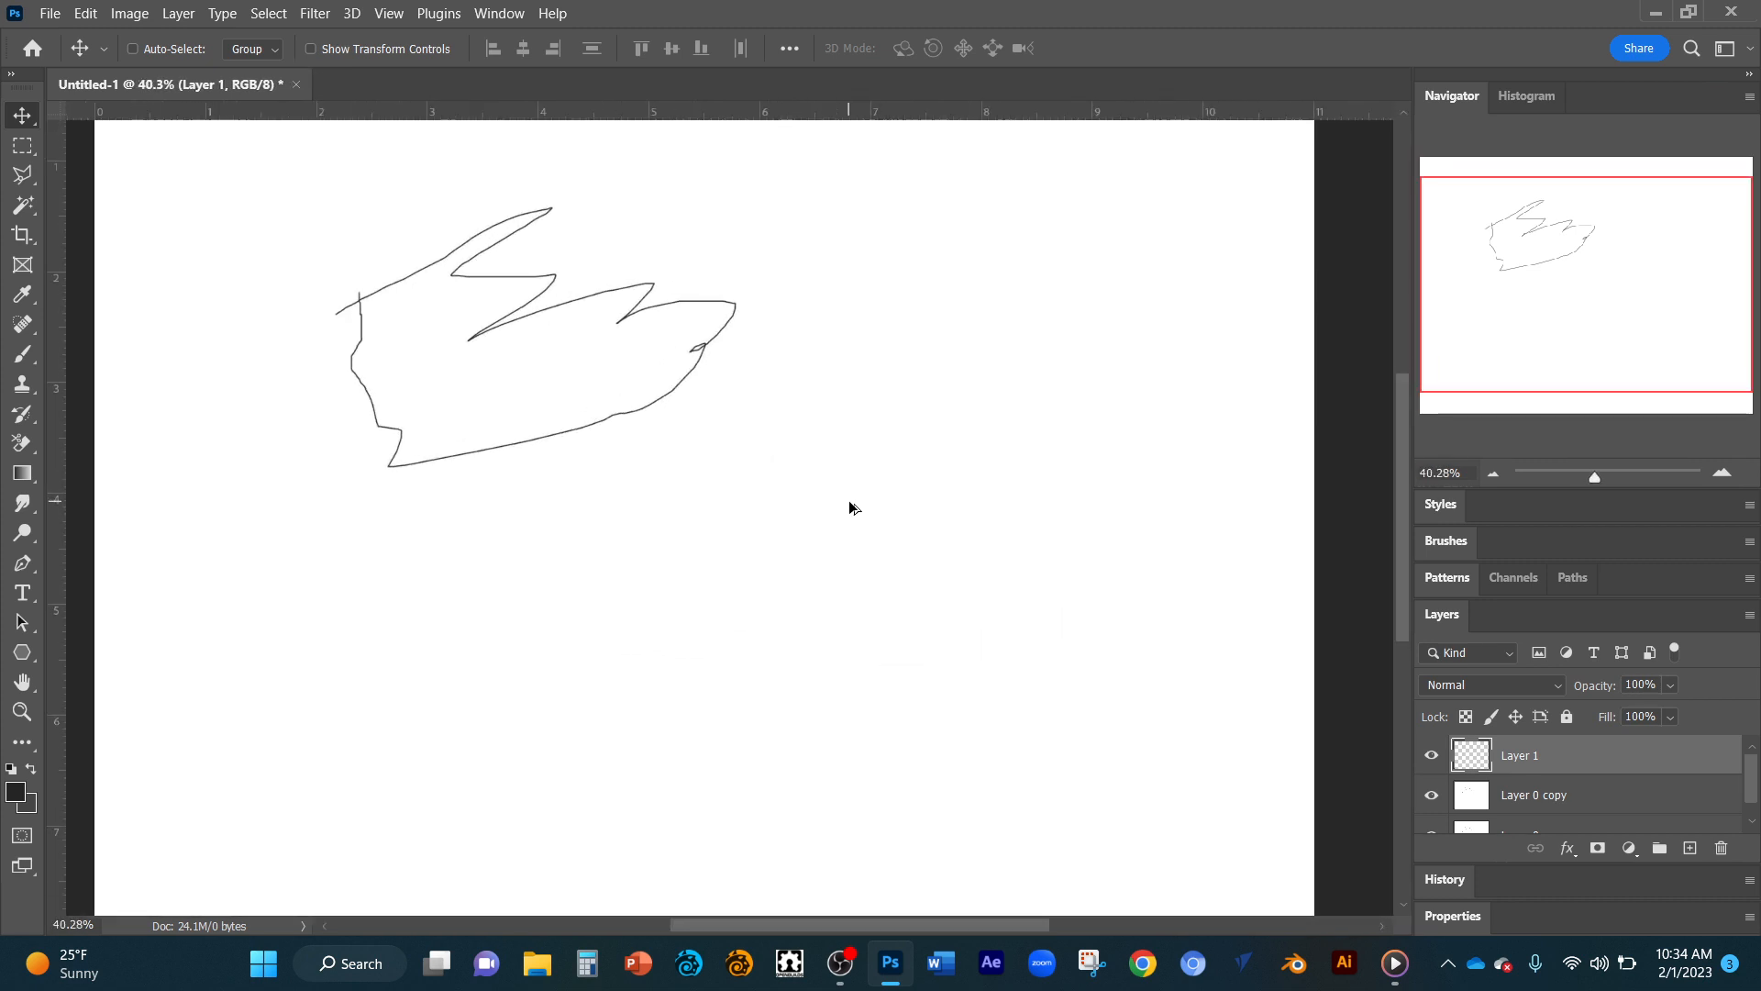
pyautogui.scroll(-1, 850, 506)
pyautogui.scroll(1, 849, 503)
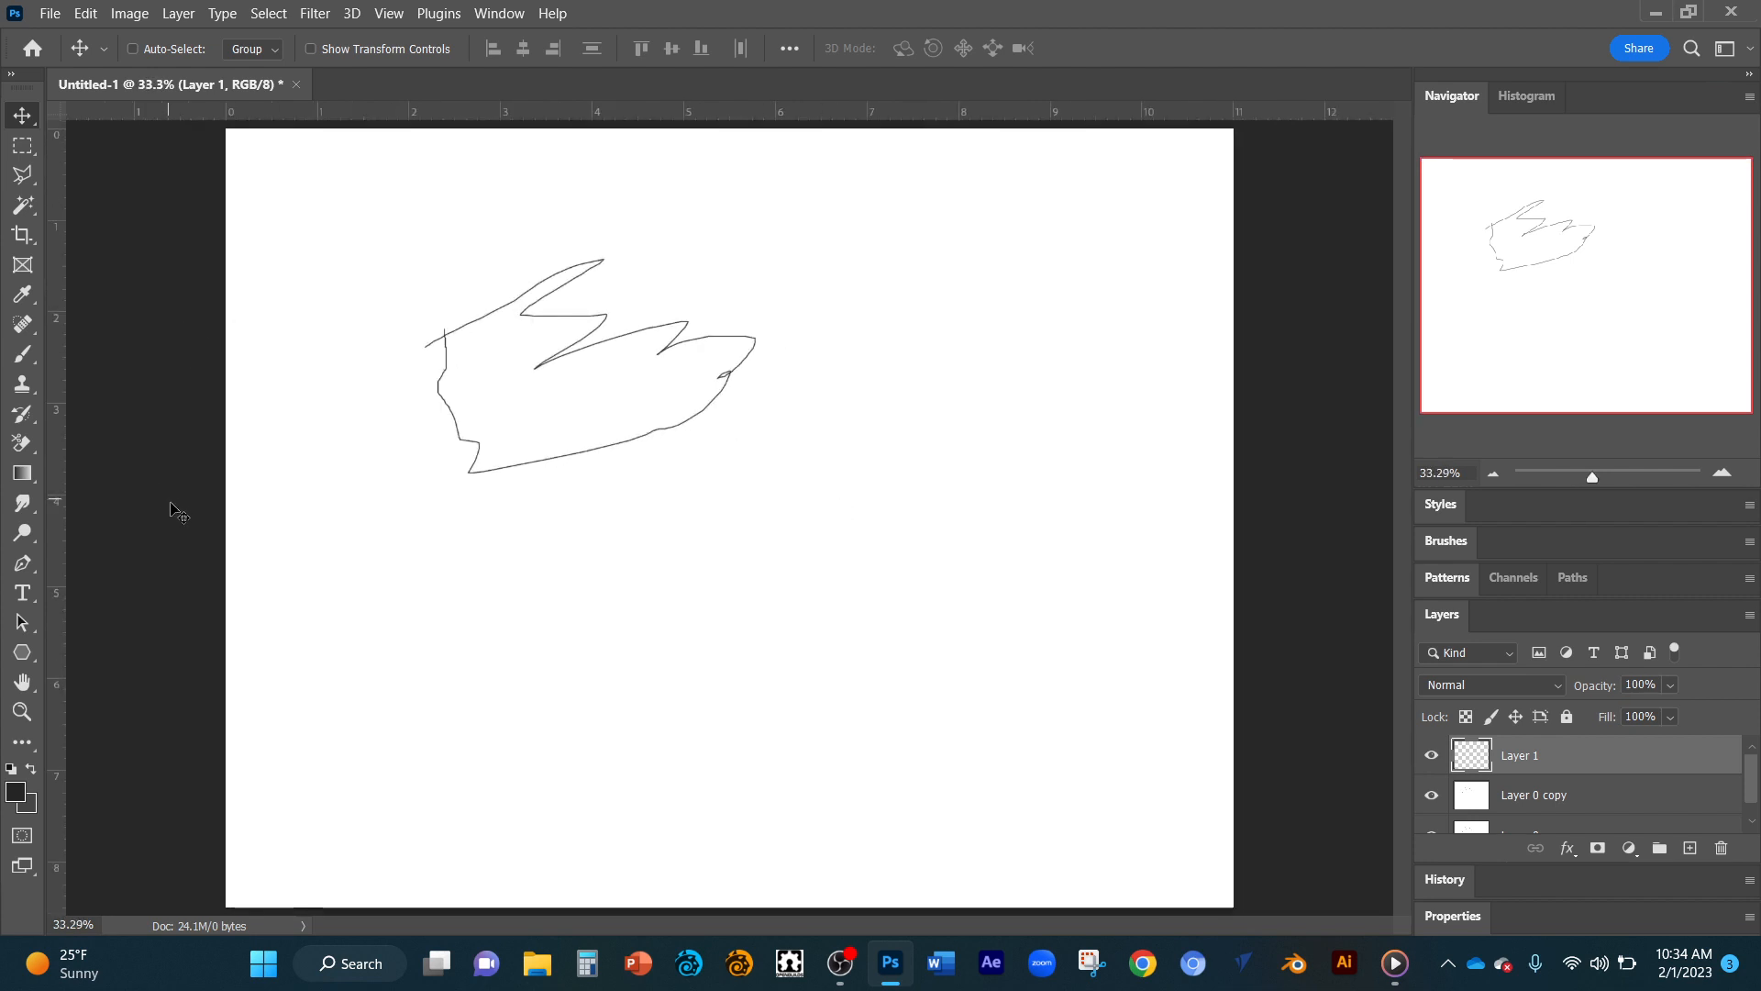
# Set the foreground color to a vivid purple.
pyautogui.click(24, 790)
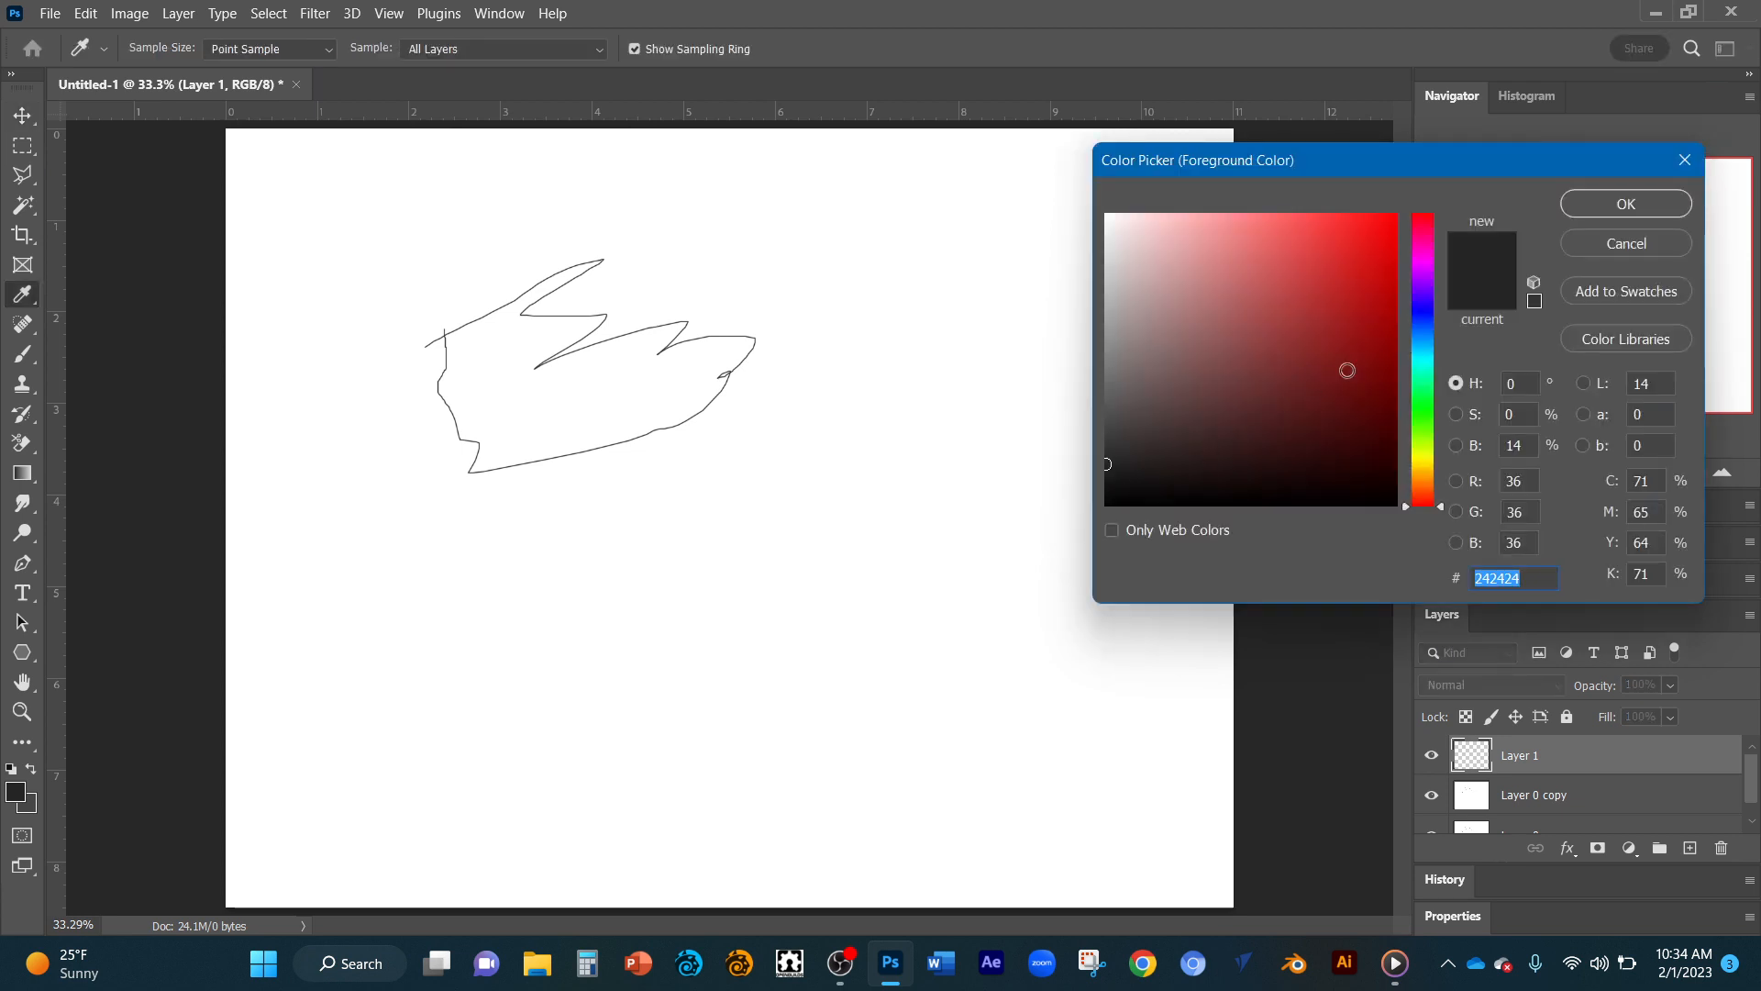
pyautogui.click(1373, 248)
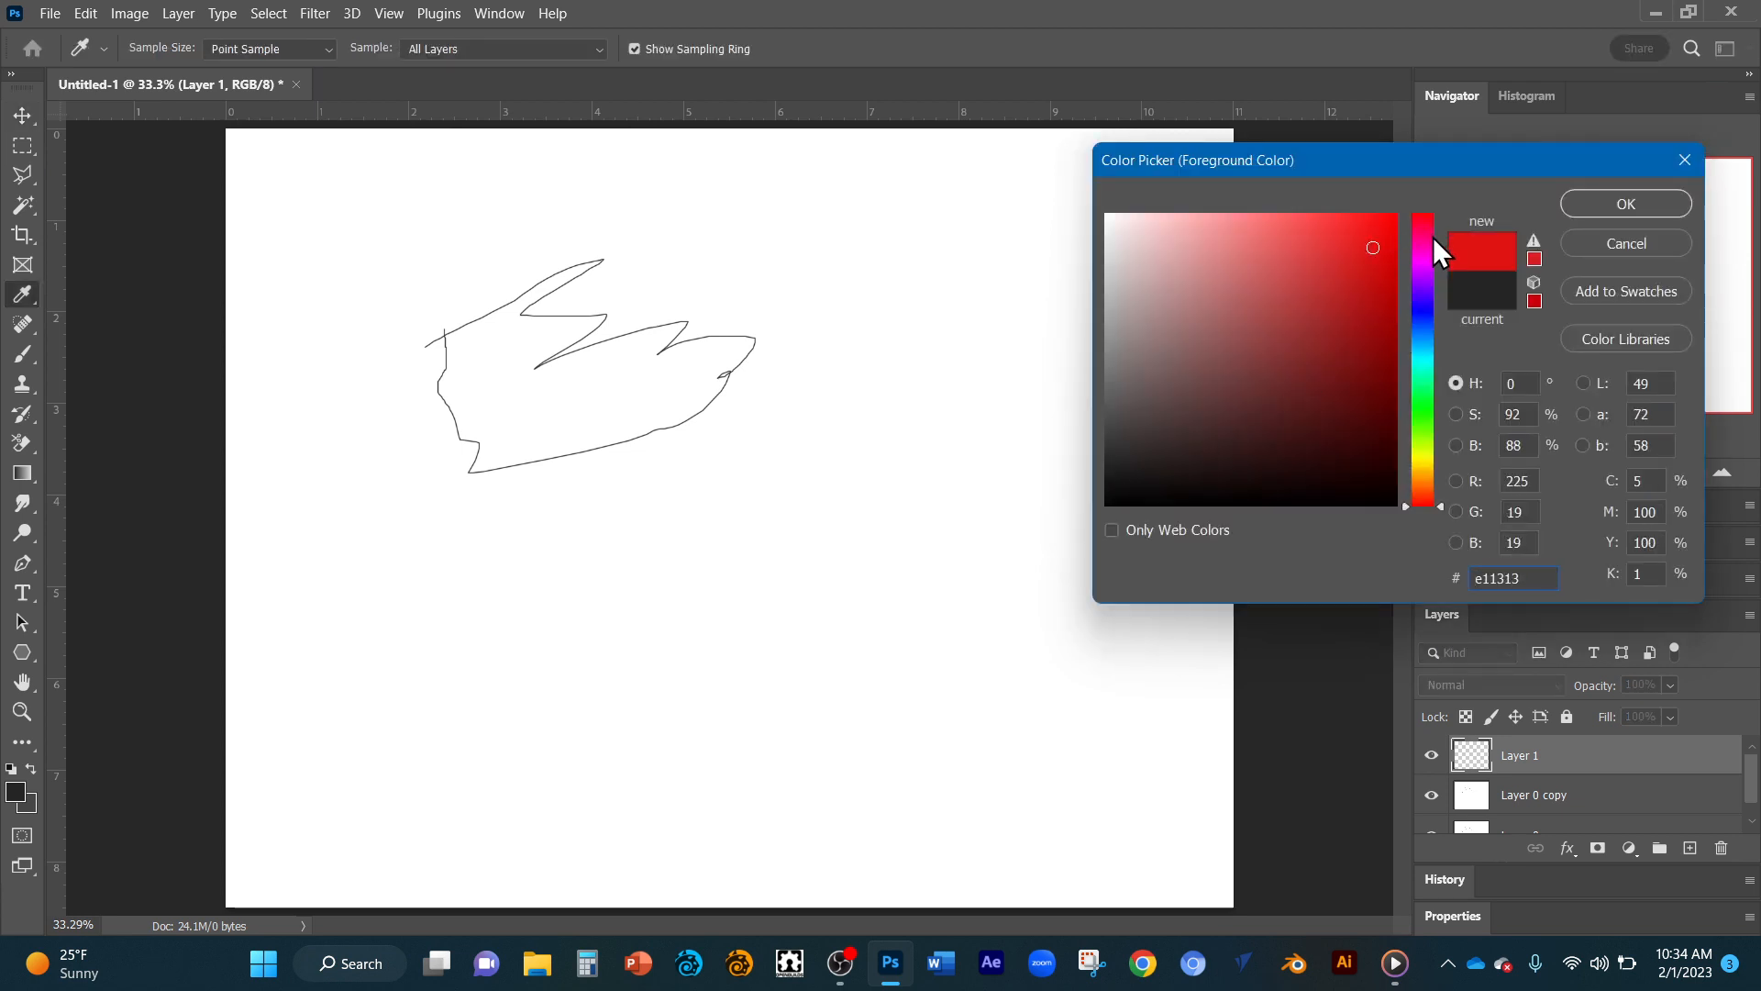
pyautogui.moveTo(1433, 268)
pyautogui.mouseDown()
pyautogui.moveTo(1429, 240)
pyautogui.moveTo(1427, 300)
pyautogui.moveTo(1422, 274)
pyautogui.mouseUp()
pyautogui.click(1612, 198)
# Draw a thin purple zigzag on Layer 1 beside the sketch with the Brush tool.
pyautogui.press('v')
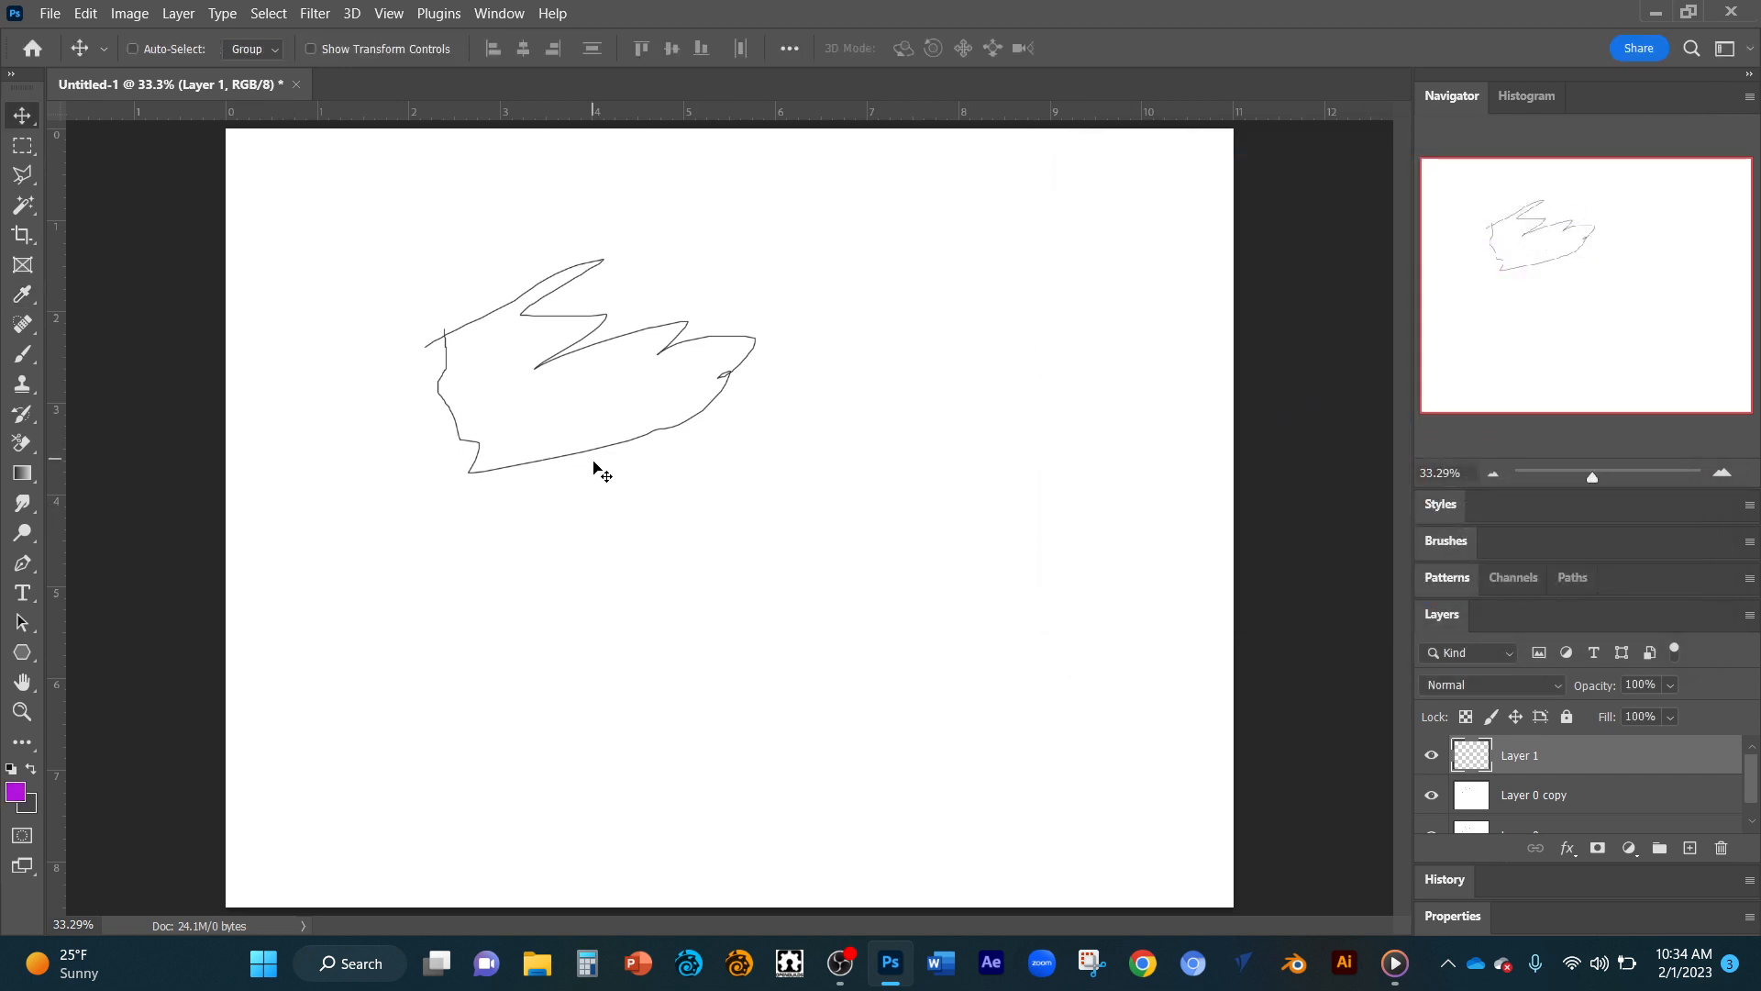
pyautogui.press('b')
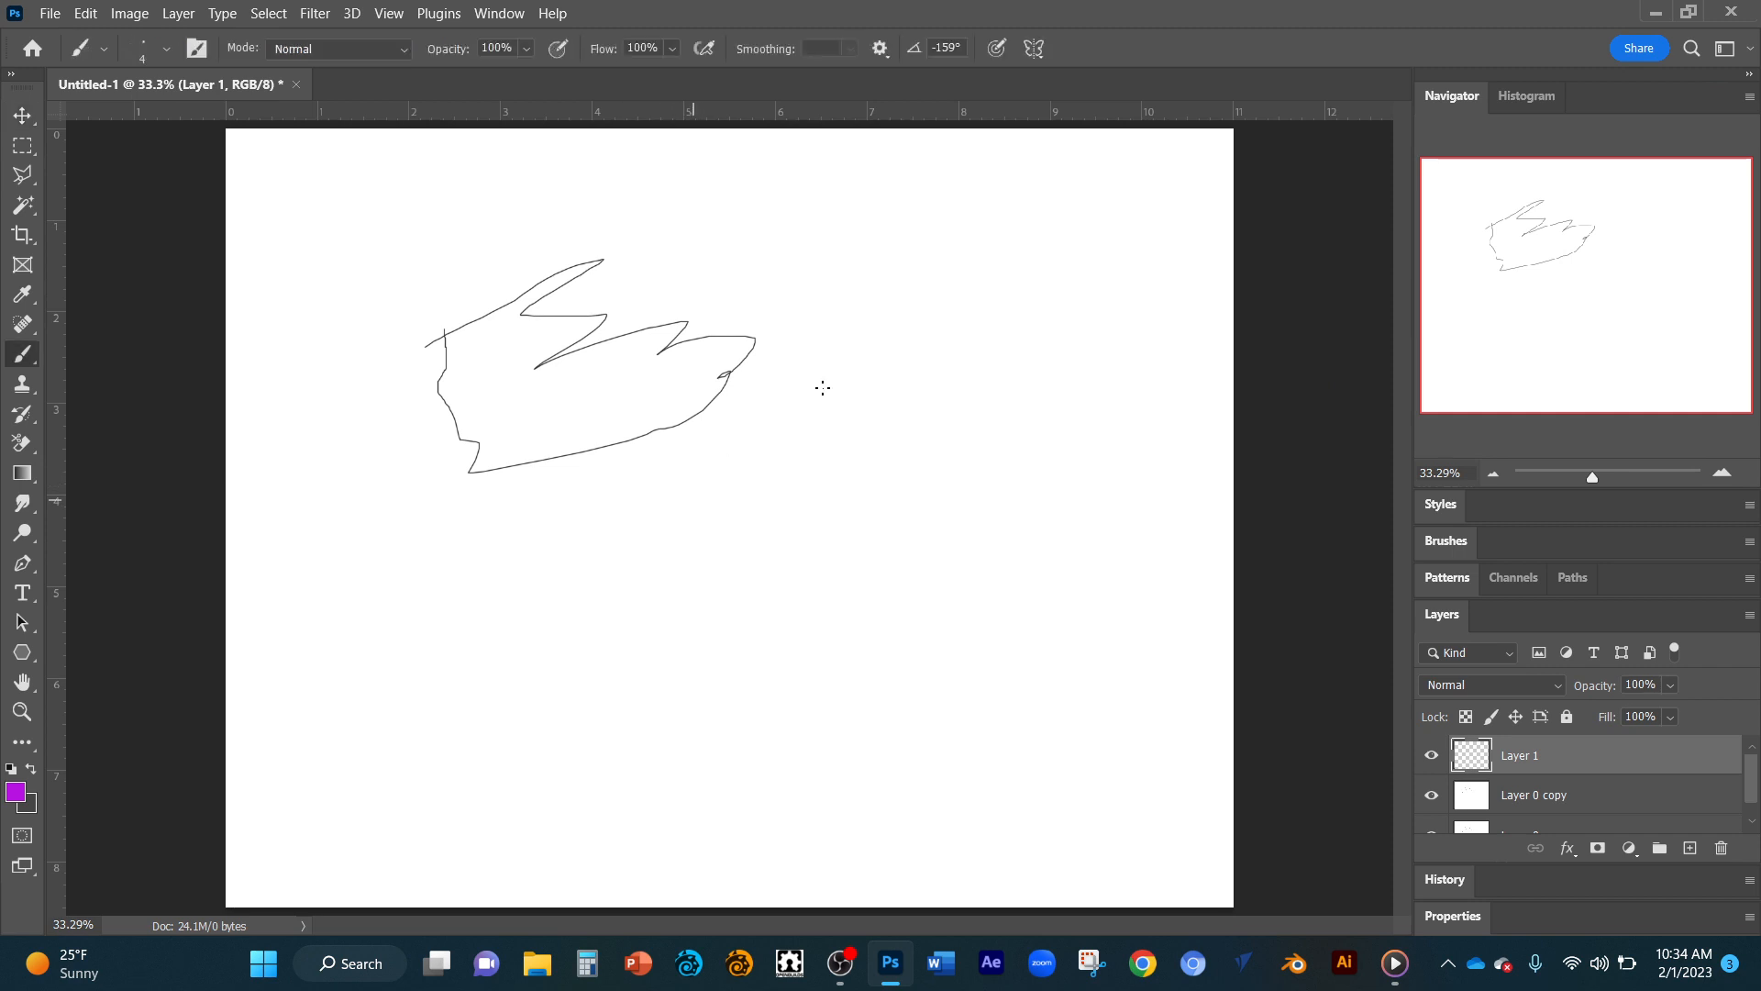
pyautogui.moveTo(693, 500)
pyautogui.mouseDown()
pyautogui.moveTo(785, 427)
pyautogui.moveTo(872, 415)
pyautogui.mouseUp()
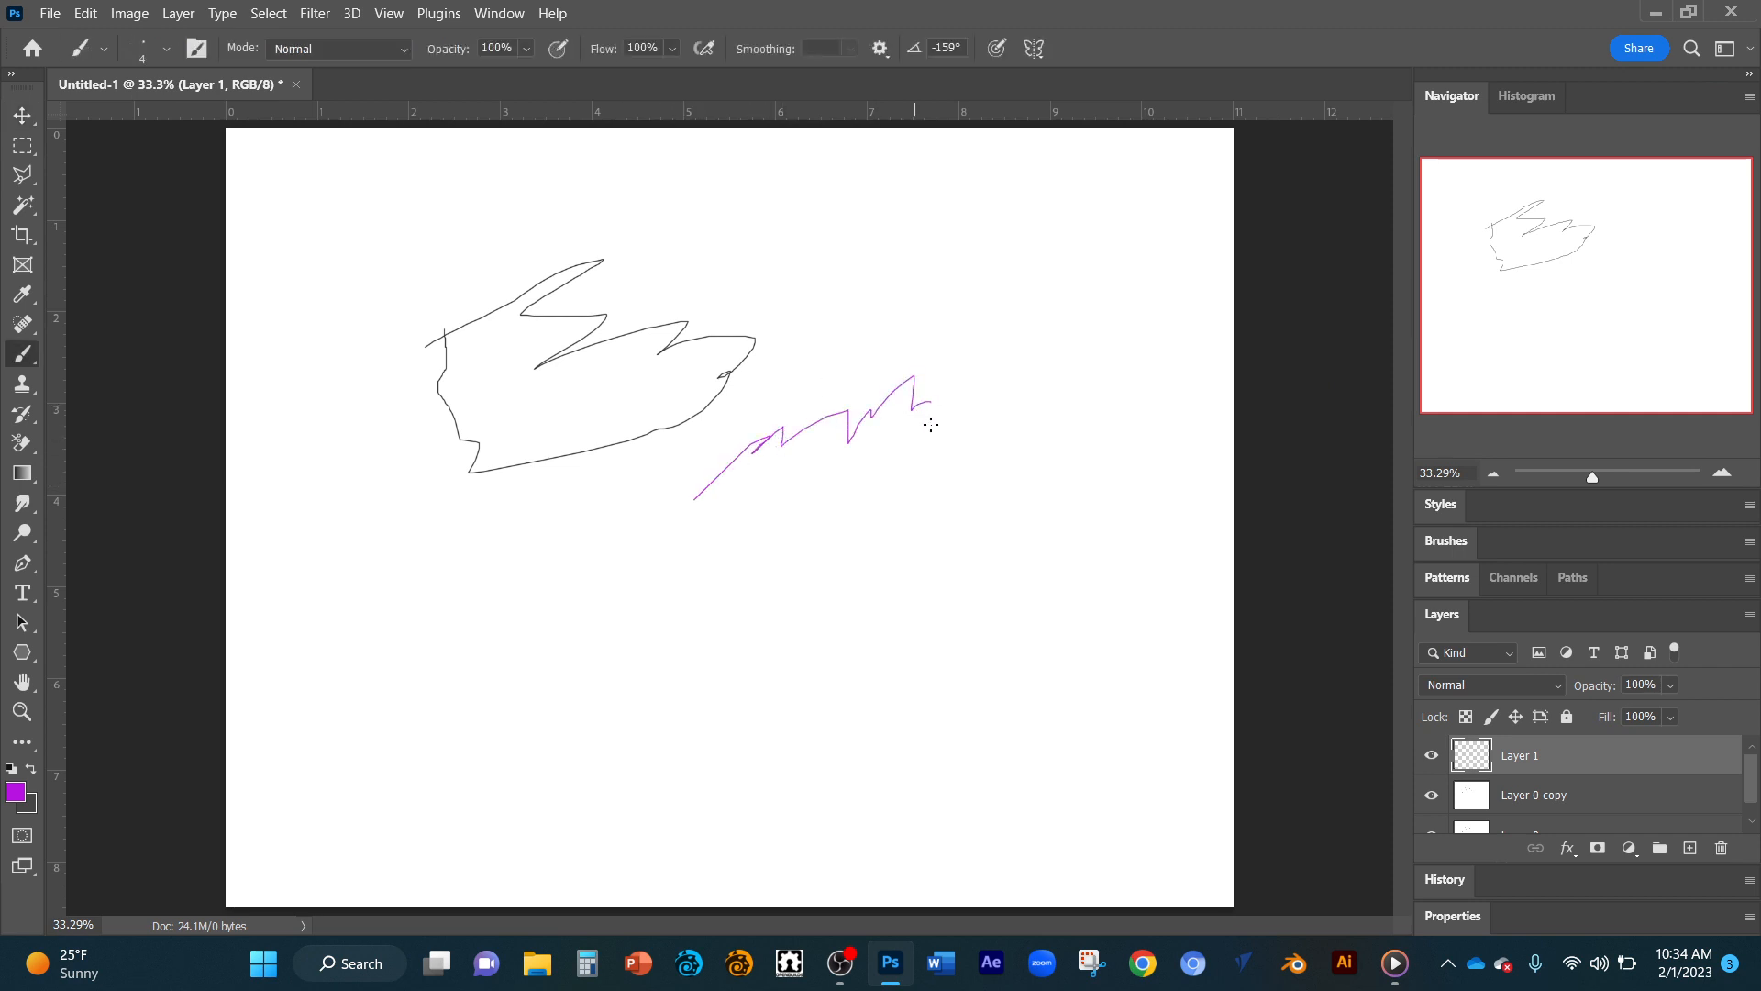
# Enlarge the brush to 44 px and paint a thick purple zigzag and a diagonal stroke on Layer 1.
pyautogui.rightClick(815, 471)
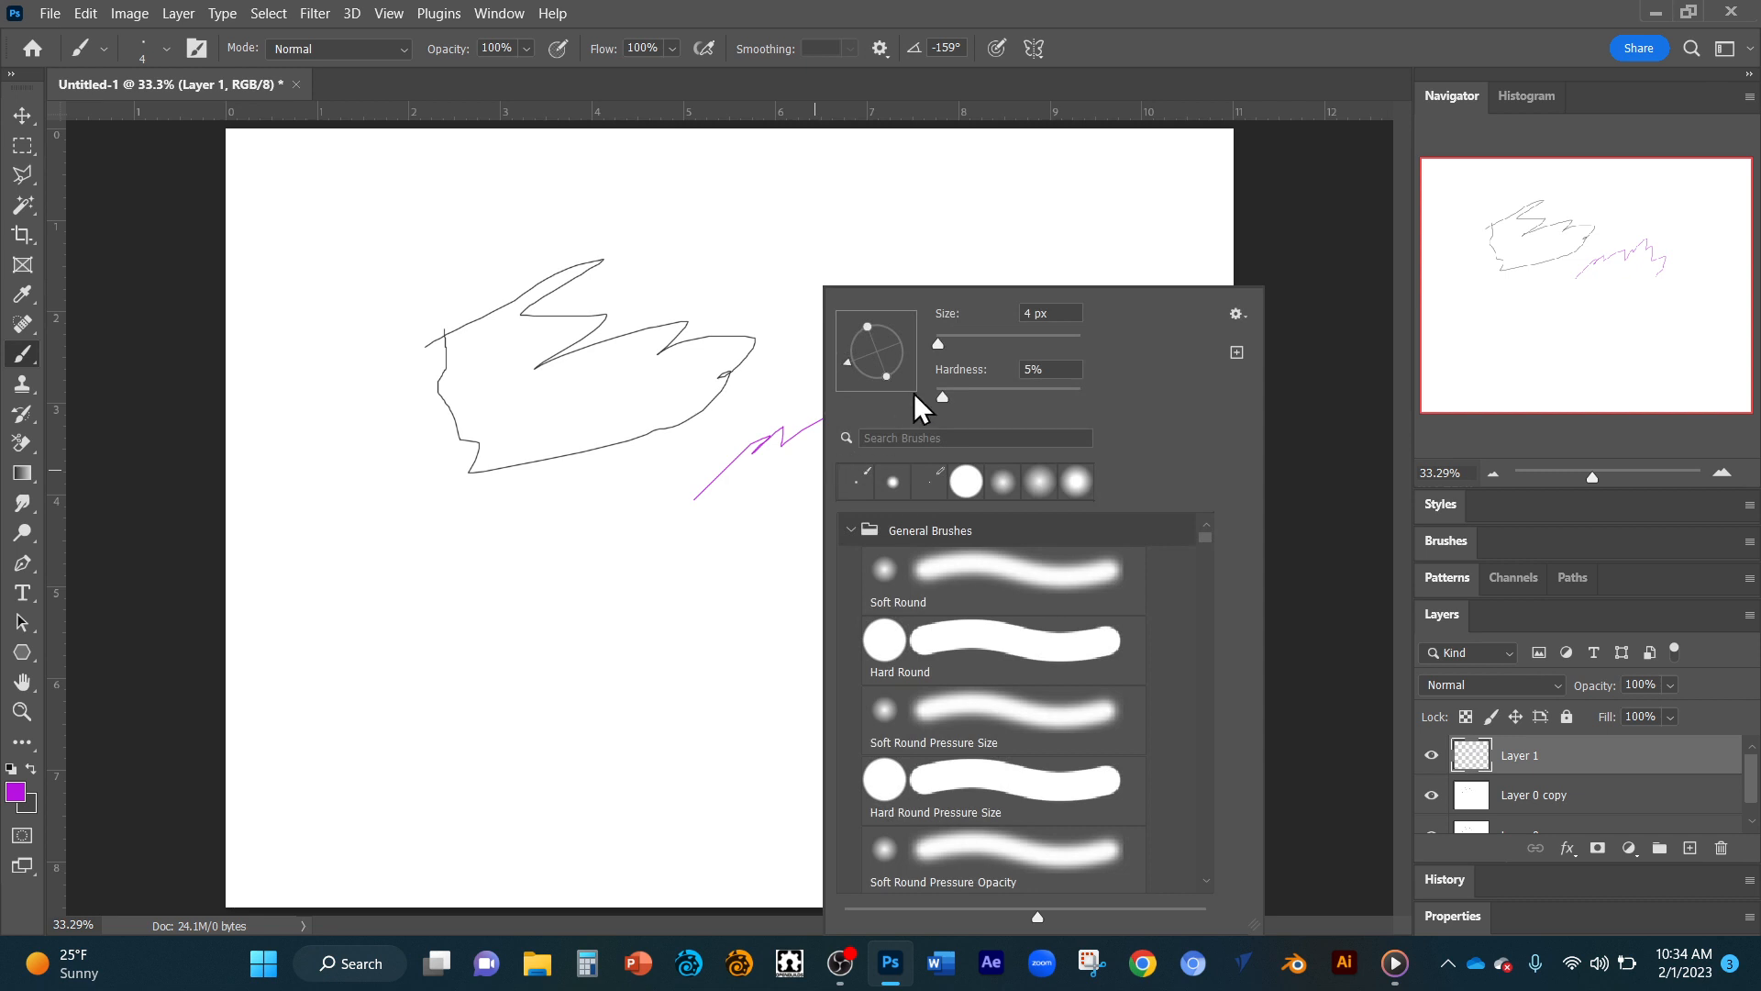
pyautogui.moveTo(936, 345); pyautogui.dragTo(964, 344)
pyautogui.moveTo(791, 360)
pyautogui.mouseDown()
pyautogui.moveTo(858, 348)
pyautogui.moveTo(887, 367)
pyautogui.moveTo(862, 456)
pyautogui.mouseUp()
pyautogui.moveTo(669, 629)
pyautogui.mouseDown()
pyautogui.moveTo(682, 593)
pyautogui.moveTo(791, 466)
pyautogui.mouseUp()
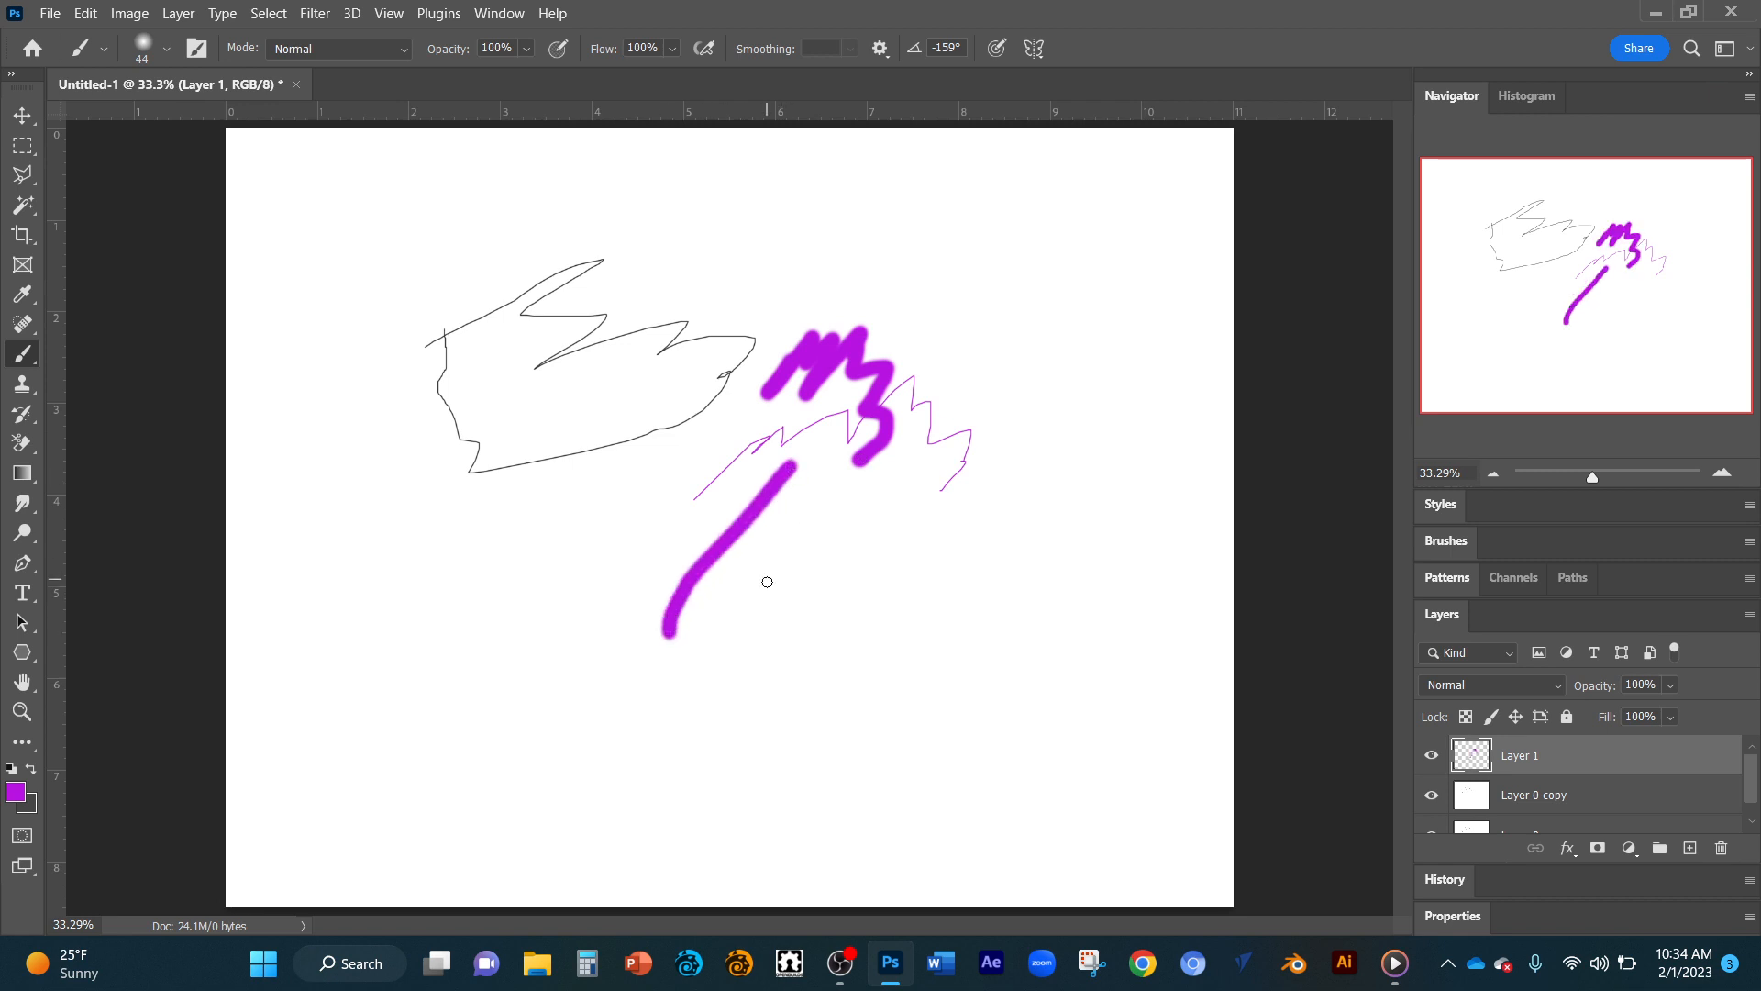
# Paint six more thick purple diagonal strokes on Layer 1 below the sketch and zigzags.
pyautogui.moveTo(764, 582); pyautogui.dragTo(830, 484)
pyautogui.moveTo(844, 582); pyautogui.dragTo(975, 421)
pyautogui.moveTo(853, 665); pyautogui.dragTo(1067, 443)
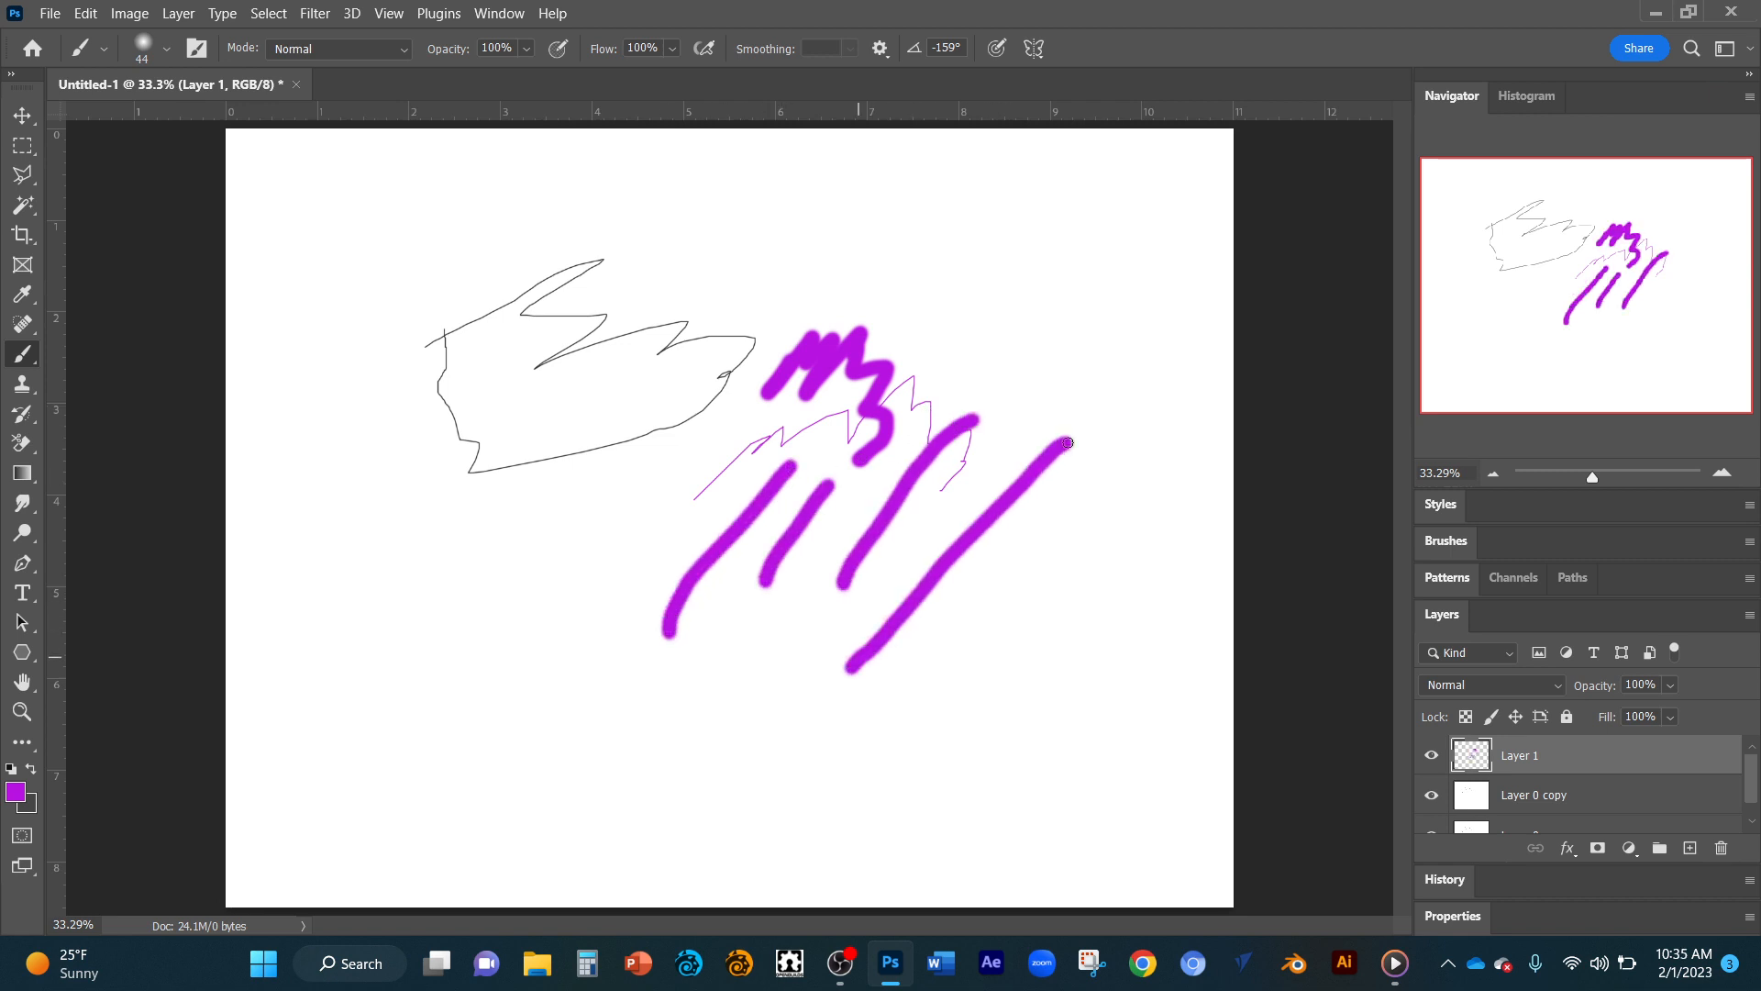
pyautogui.click(945, 657)
pyautogui.moveTo(957, 644); pyautogui.dragTo(1035, 540)
pyautogui.moveTo(447, 647); pyautogui.dragTo(644, 473)
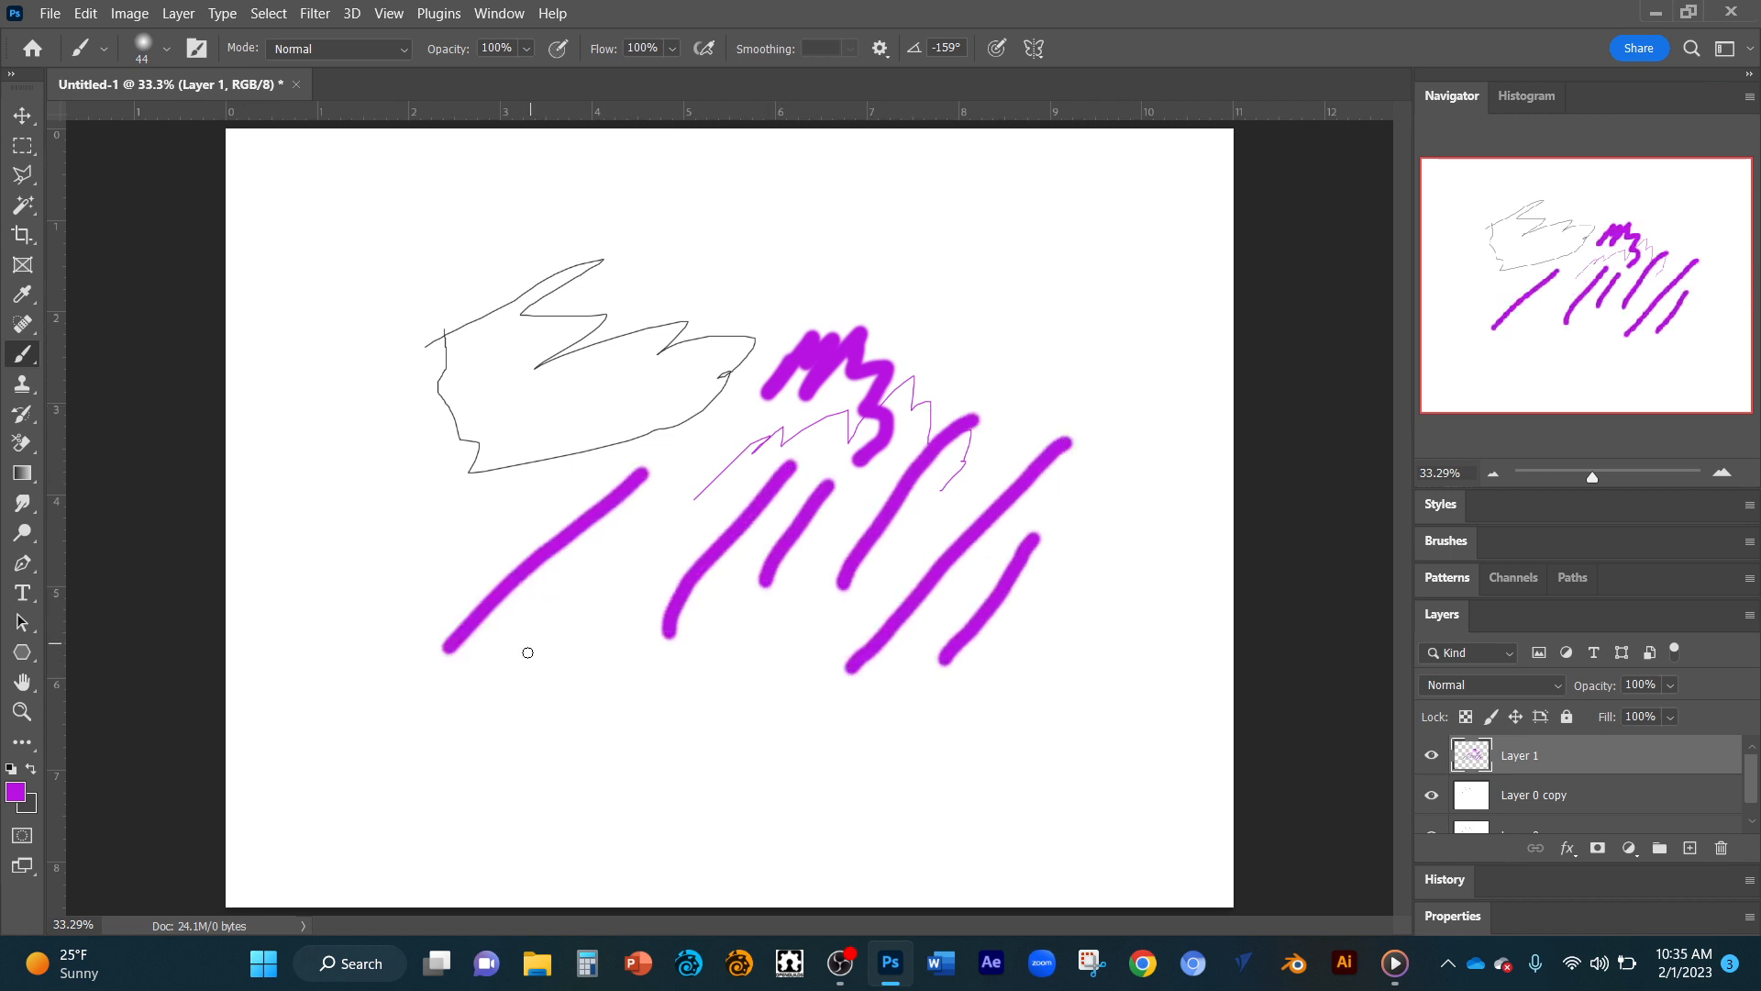
pyautogui.moveTo(551, 639); pyautogui.dragTo(662, 508)
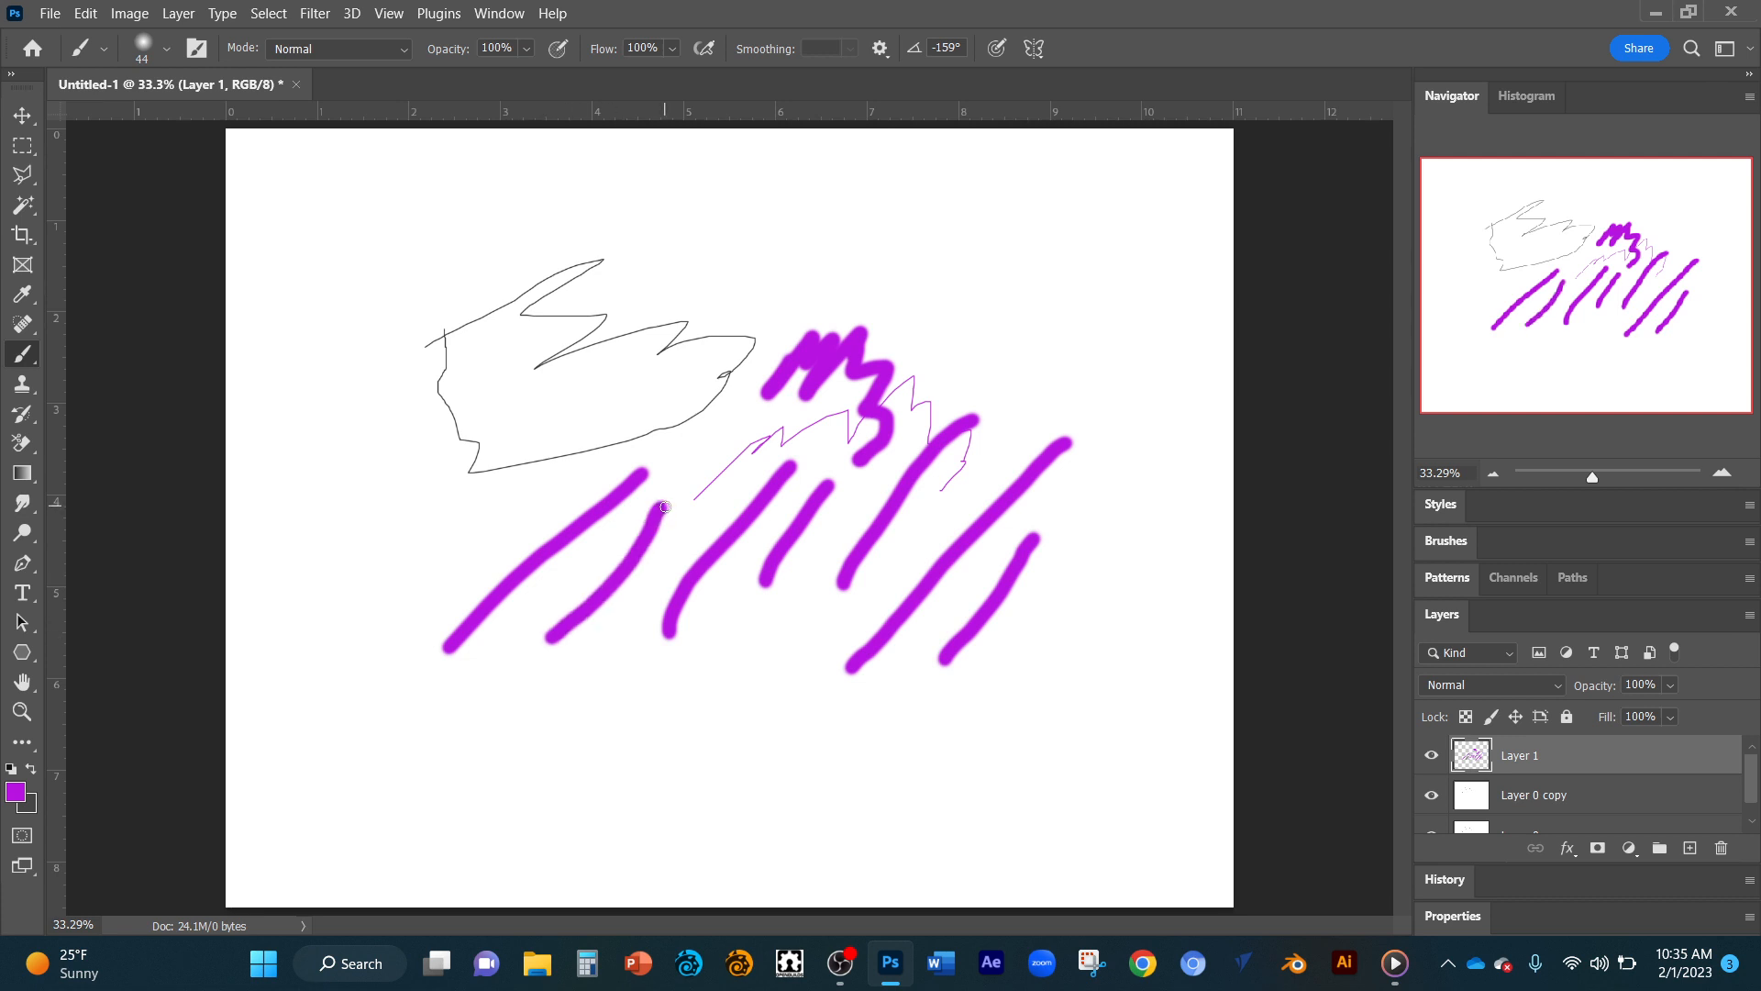
# Switch the brush color to green and paint a diagonal stroke and a small zigzag over the sketch's lower-right part.
pyautogui.press('alt')
pyautogui.keyDown('alt'); pyautogui.keyDown('shift'); pyautogui.rightClick(659, 503); pyautogui.keyUp('shift'); pyautogui.keyUp('alt')
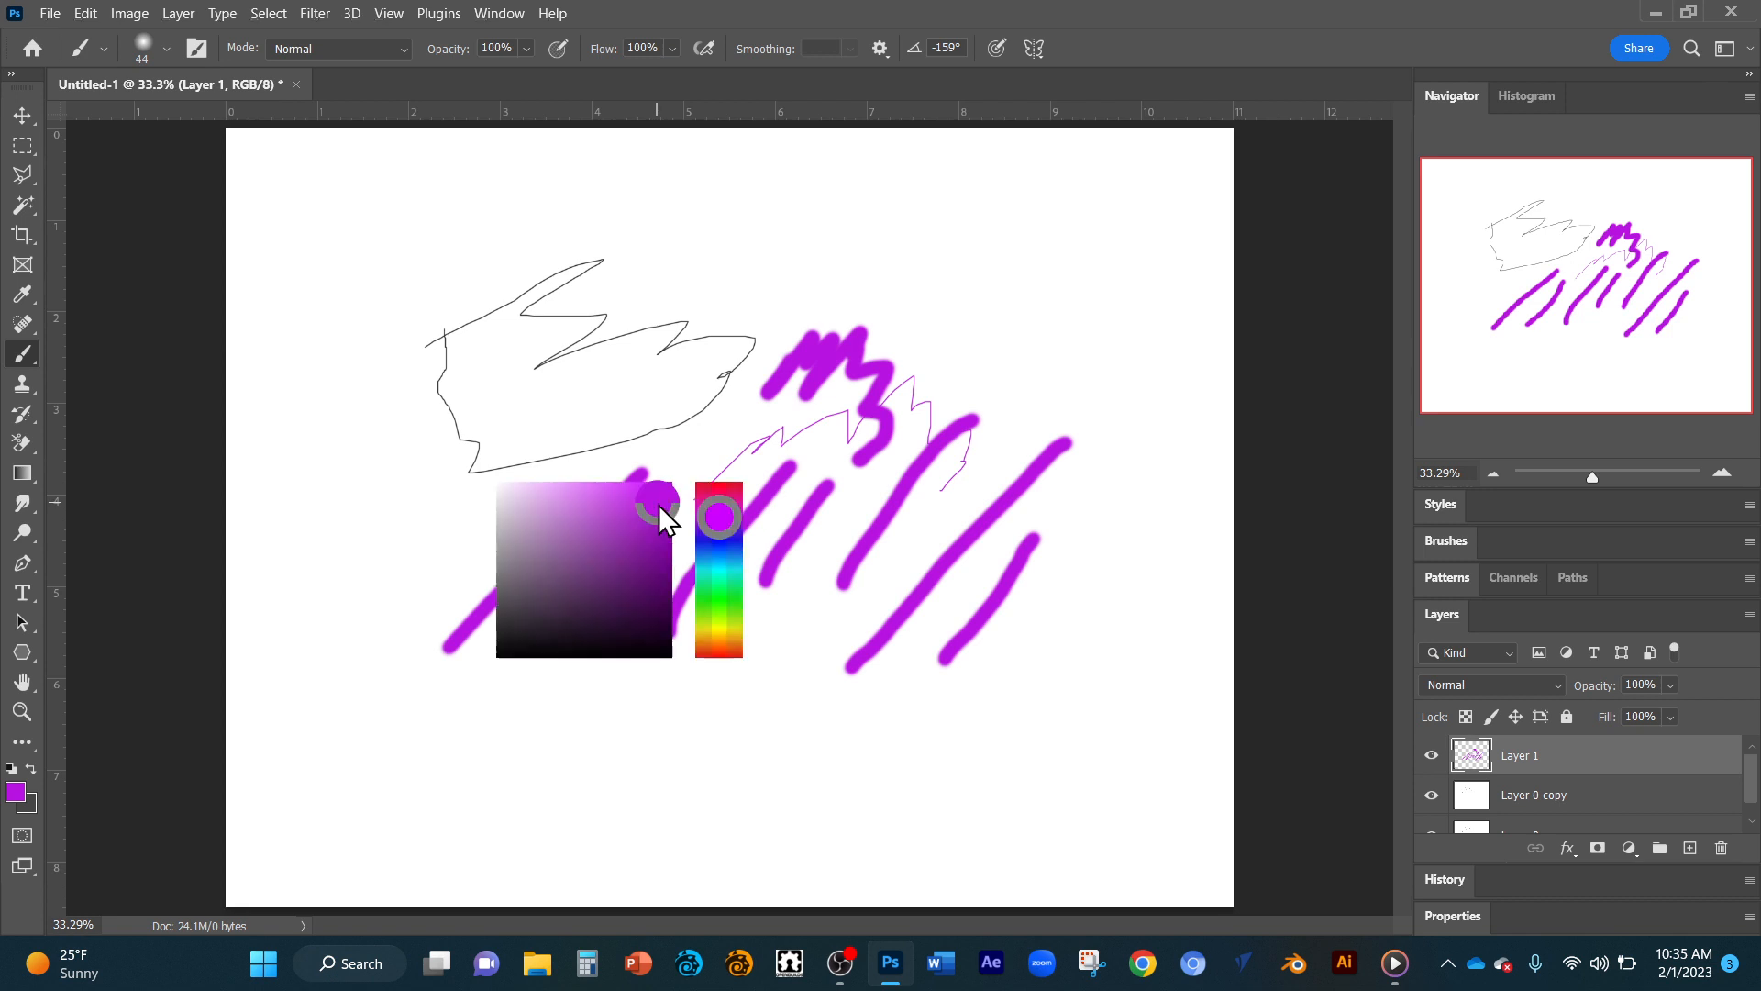
pyautogui.moveTo(658, 504); pyautogui.dragTo(739, 565)
pyautogui.keyDown('alt'); pyautogui.keyDown('shift'); pyautogui.rightClick(691, 539); pyautogui.keyUp('shift'); pyautogui.keyUp('alt')
pyautogui.moveTo(702, 454)
pyautogui.mouseDown()
pyautogui.moveTo(734, 384)
pyautogui.moveTo(712, 440)
pyautogui.moveTo(769, 394)
pyautogui.mouseUp()
pyautogui.moveTo(583, 448); pyautogui.dragTo(713, 323)
pyautogui.moveTo(683, 439); pyautogui.dragTo(729, 372)
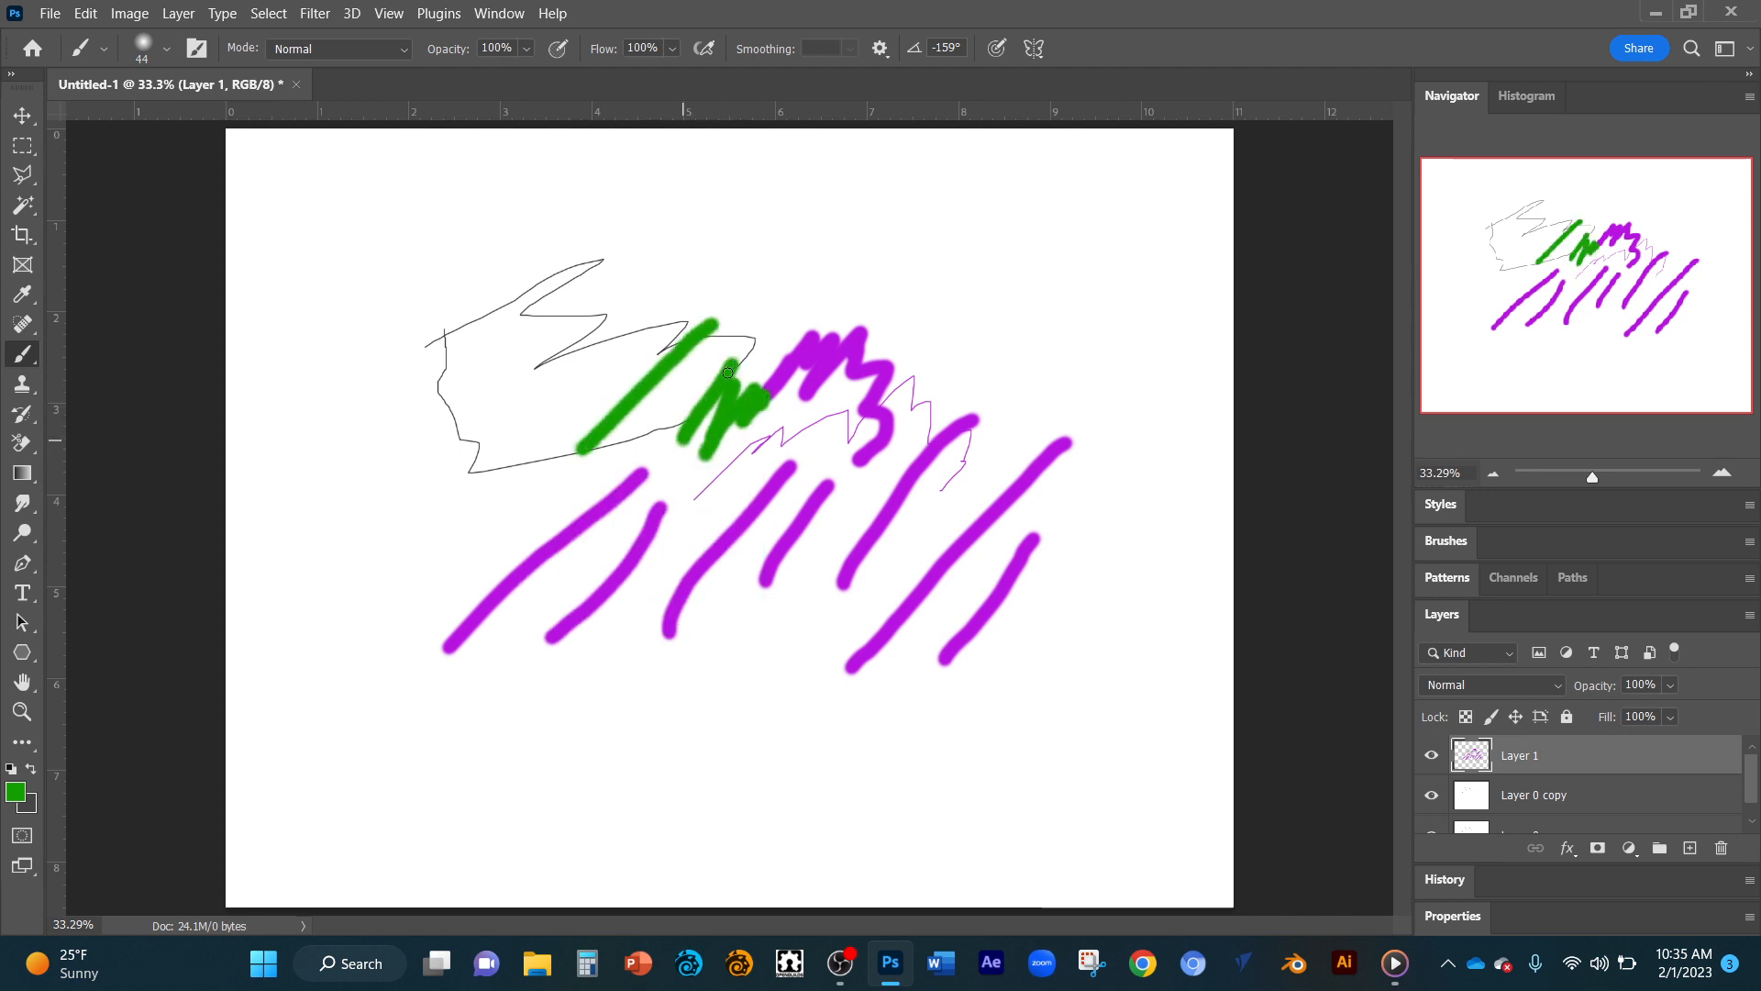
# Paint a short muted dark green stroke inside the sketch and a dark blue stroke partly over it.
pyautogui.keyDown('alt'); pyautogui.keyDown('shift'); pyautogui.rightClick(675, 417); pyautogui.keyUp('shift'); pyautogui.keyUp('alt')
pyautogui.moveTo(674, 417)
pyautogui.mouseDown()
pyautogui.moveTo(627, 387)
pyautogui.moveTo(553, 392)
pyautogui.moveTo(558, 430)
pyautogui.moveTo(599, 471)
pyautogui.moveTo(638, 419)
pyautogui.moveTo(614, 400)
pyautogui.moveTo(600, 449)
pyautogui.moveTo(623, 443)
pyautogui.moveTo(618, 344)
pyautogui.moveTo(633, 333)
pyautogui.moveTo(585, 386)
pyautogui.moveTo(710, 353)
pyautogui.mouseUp()
pyautogui.keyDown('alt'); pyautogui.keyDown('shift'); pyautogui.rightClick(594, 391); pyautogui.keyUp('shift'); pyautogui.keyUp('alt')
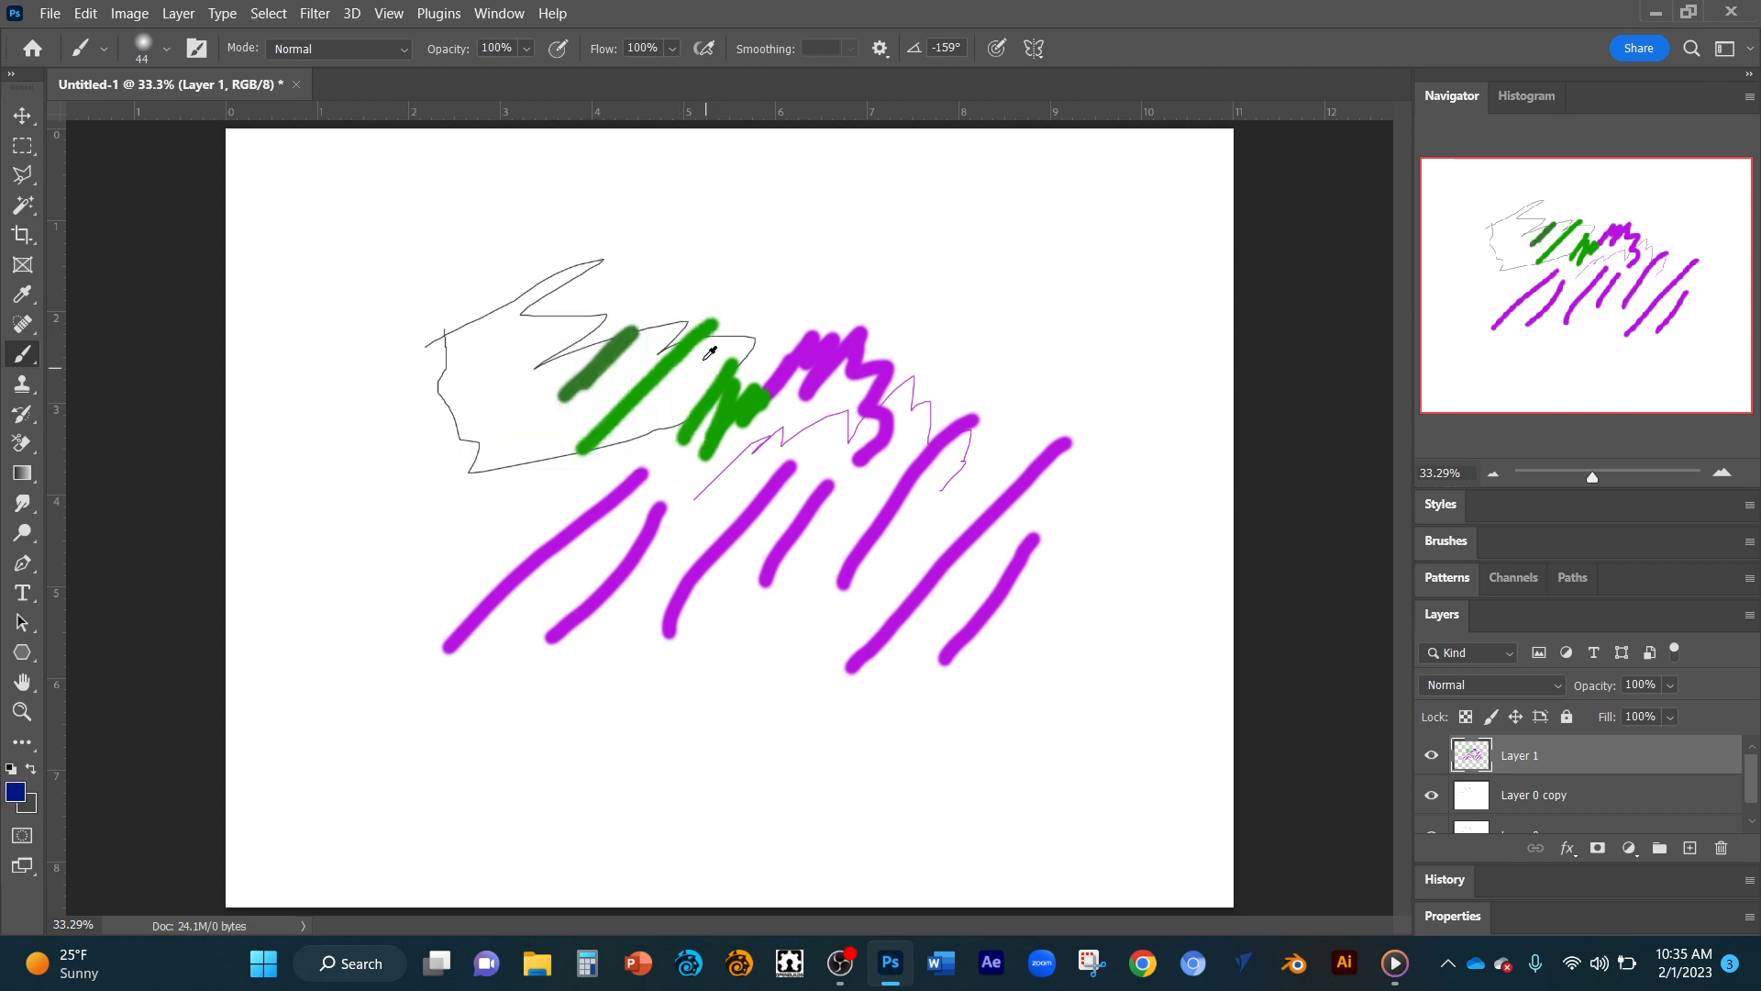
pyautogui.moveTo(533, 404)
pyautogui.mouseDown()
pyautogui.moveTo(633, 308)
pyautogui.moveTo(680, 297)
pyautogui.moveTo(660, 327)
pyautogui.moveTo(702, 298)
pyautogui.mouseUp()
# Paint a dark magenta scribble near the page's upper edge, an olive zigzag below it and olive strokes over the thick purple zigzag.
pyautogui.keyDown('alt'); pyautogui.keyDown('shift'); pyautogui.rightClick(659, 327); pyautogui.keyUp('shift'); pyautogui.keyUp('alt')
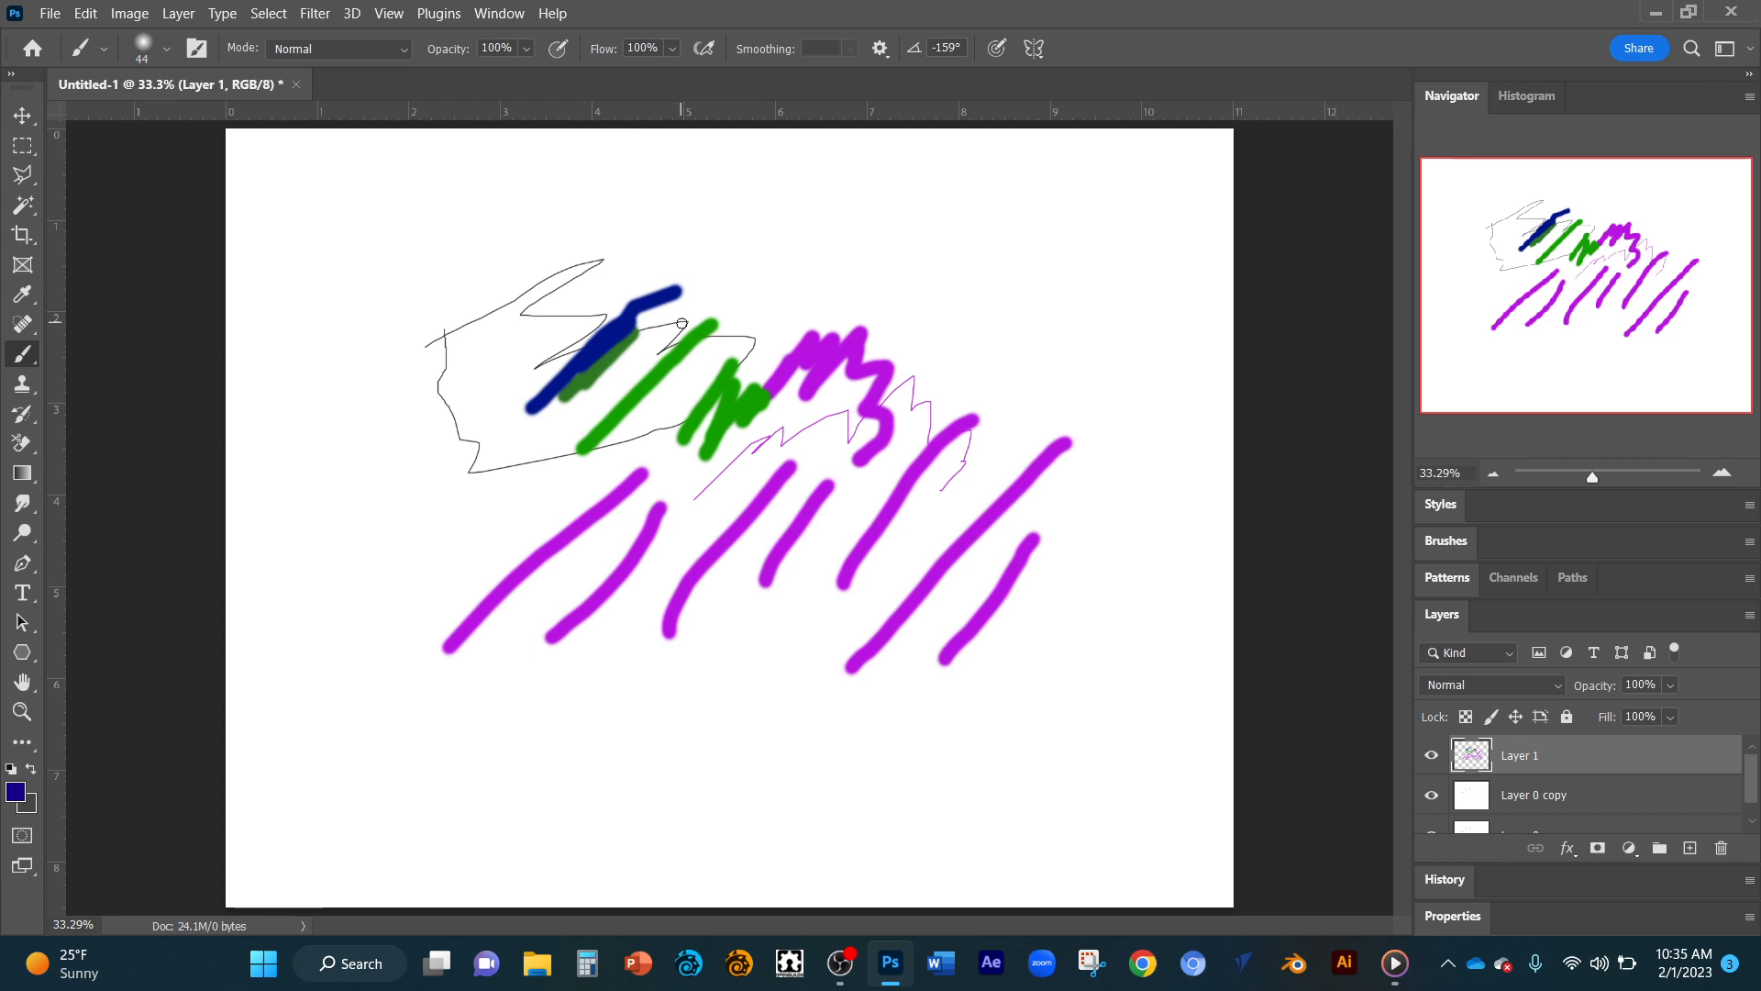
pyautogui.keyDown('alt'); pyautogui.keyDown('shift'); pyautogui.rightClick(717, 291); pyautogui.keyUp('shift'); pyautogui.keyUp('alt')
pyautogui.moveTo(716, 291)
pyautogui.mouseDown()
pyautogui.moveTo(761, 253)
pyautogui.moveTo(762, 227)
pyautogui.moveTo(834, 191)
pyautogui.moveTo(762, 248)
pyautogui.moveTo(818, 261)
pyautogui.moveTo(854, 233)
pyautogui.moveTo(857, 322)
pyautogui.moveTo(799, 292)
pyautogui.moveTo(856, 264)
pyautogui.moveTo(853, 300)
pyautogui.moveTo(895, 291)
pyautogui.mouseUp()
pyautogui.keyDown('alt'); pyautogui.keyDown('shift'); pyautogui.rightClick(822, 249); pyautogui.keyUp('shift'); pyautogui.keyUp('alt')
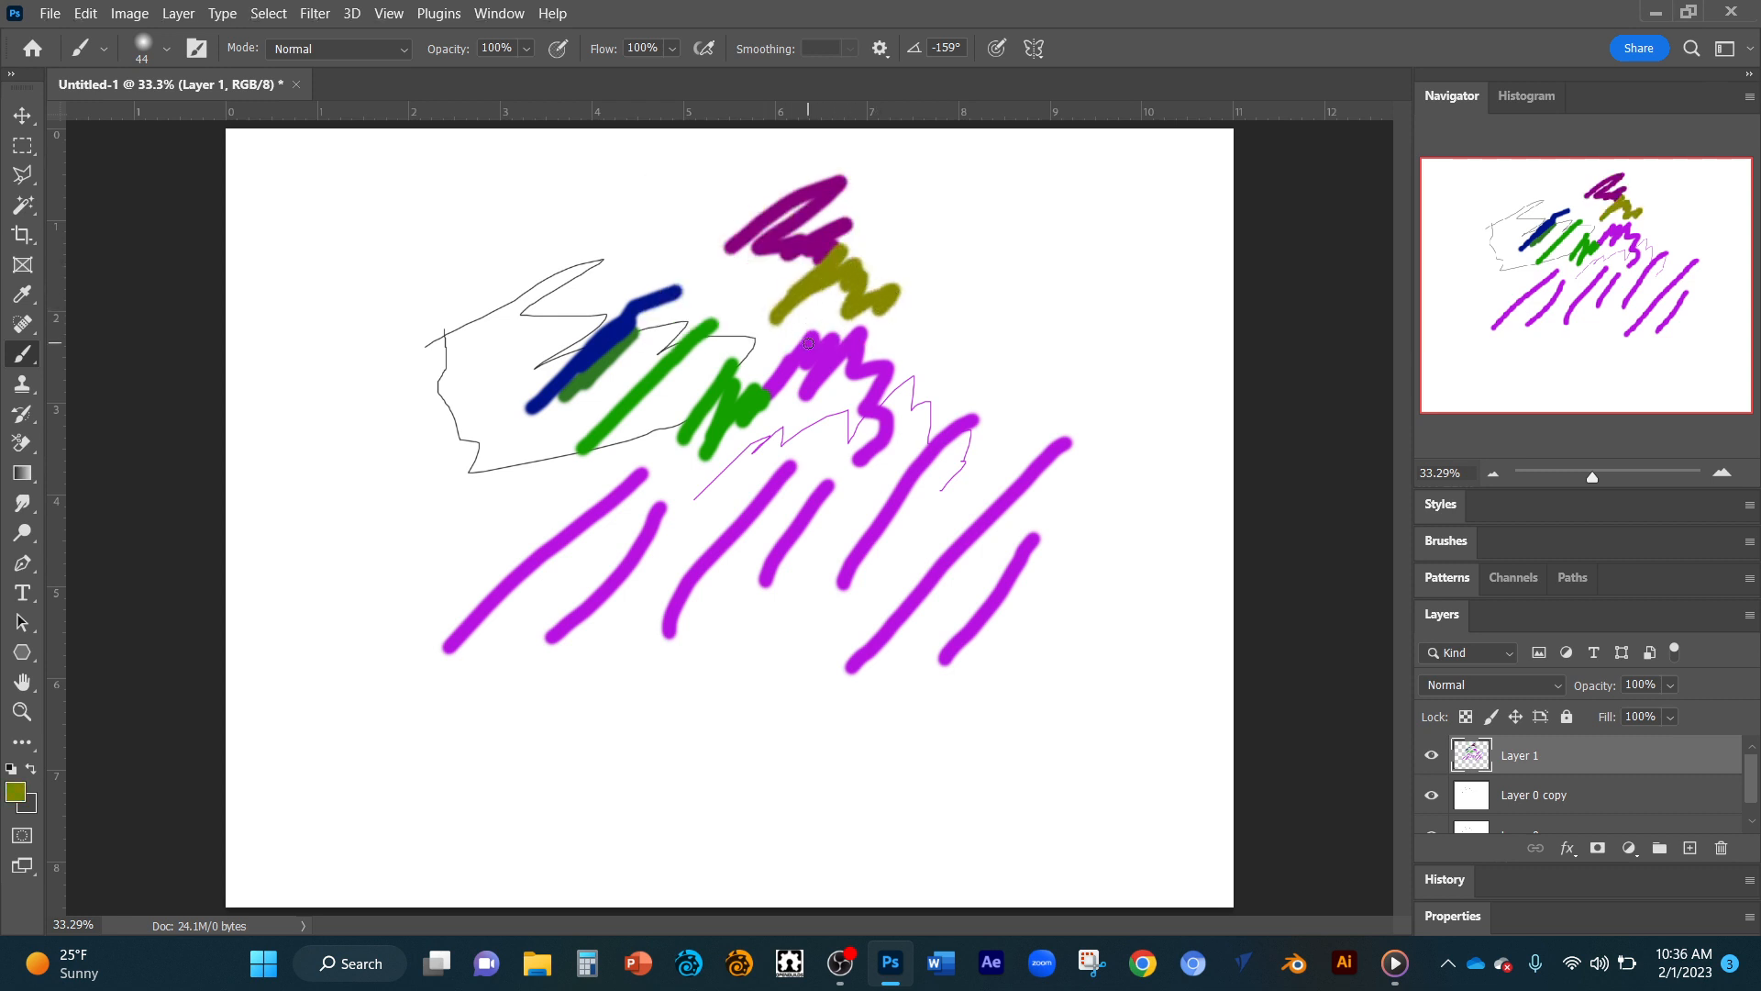
pyautogui.moveTo(808, 343)
pyautogui.mouseDown()
pyautogui.moveTo(770, 420)
pyautogui.moveTo(844, 362)
pyautogui.mouseUp()
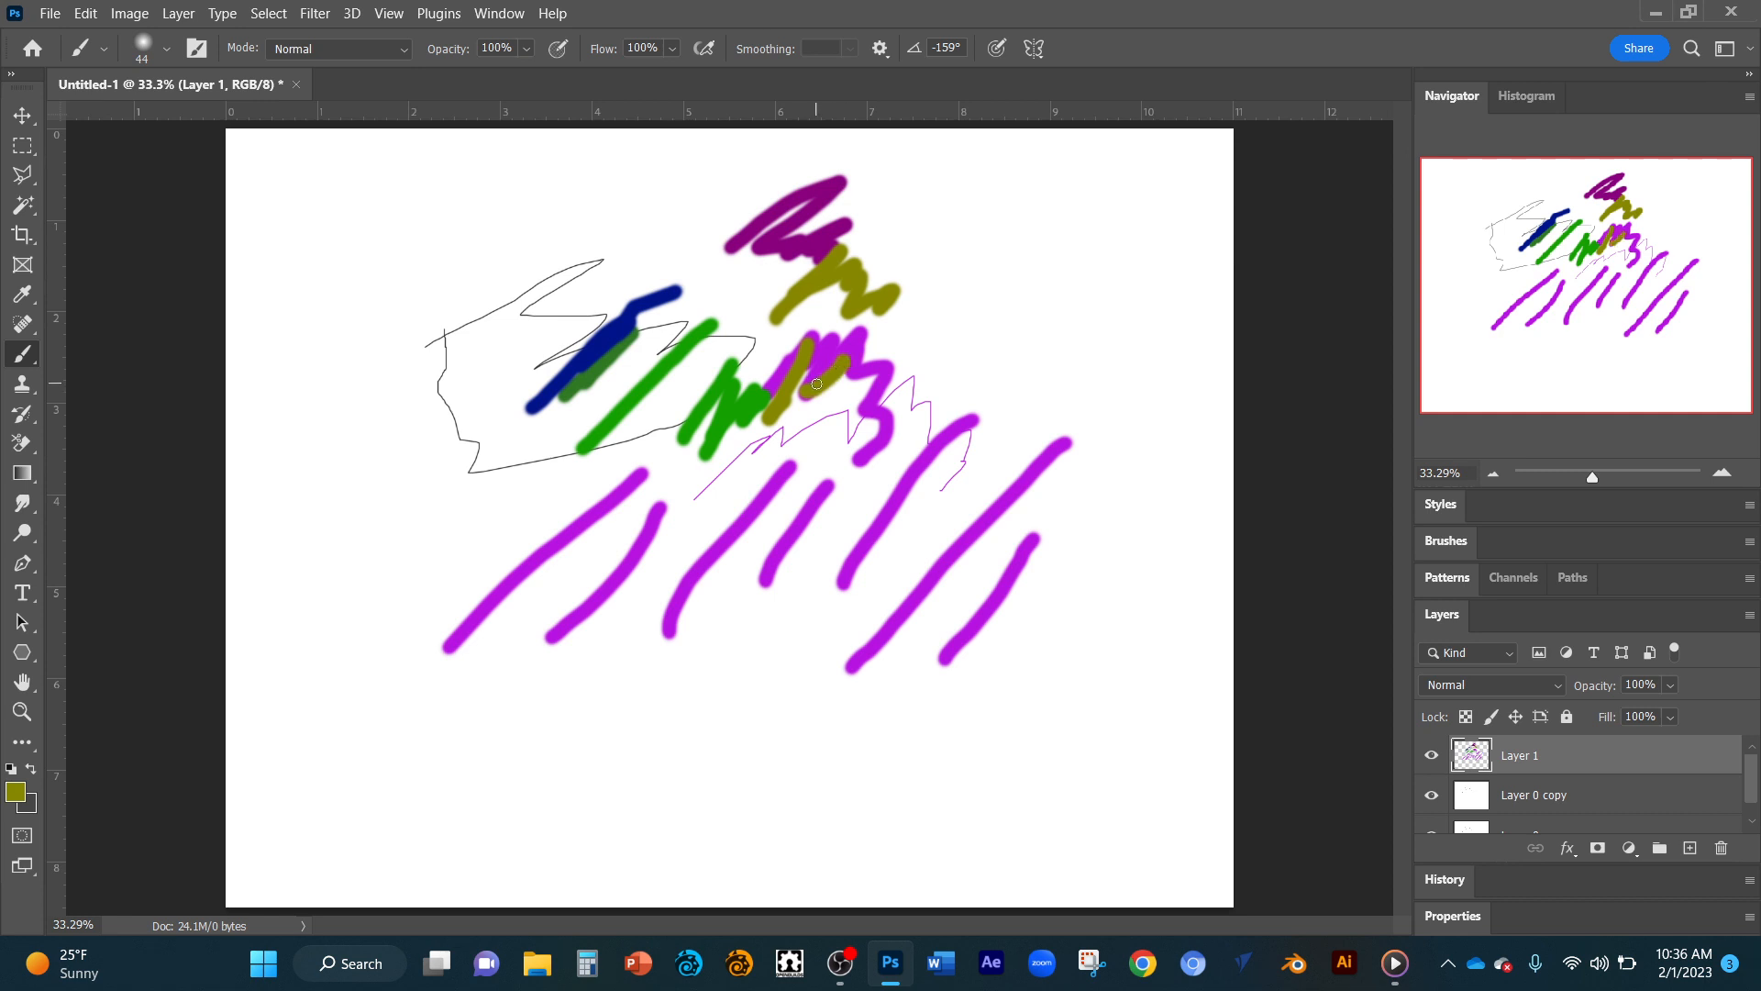
# Set the 44 px soft brush's hardness to 10% and paint an olive stroke above the sketch.
pyautogui.rightClick(817, 384)
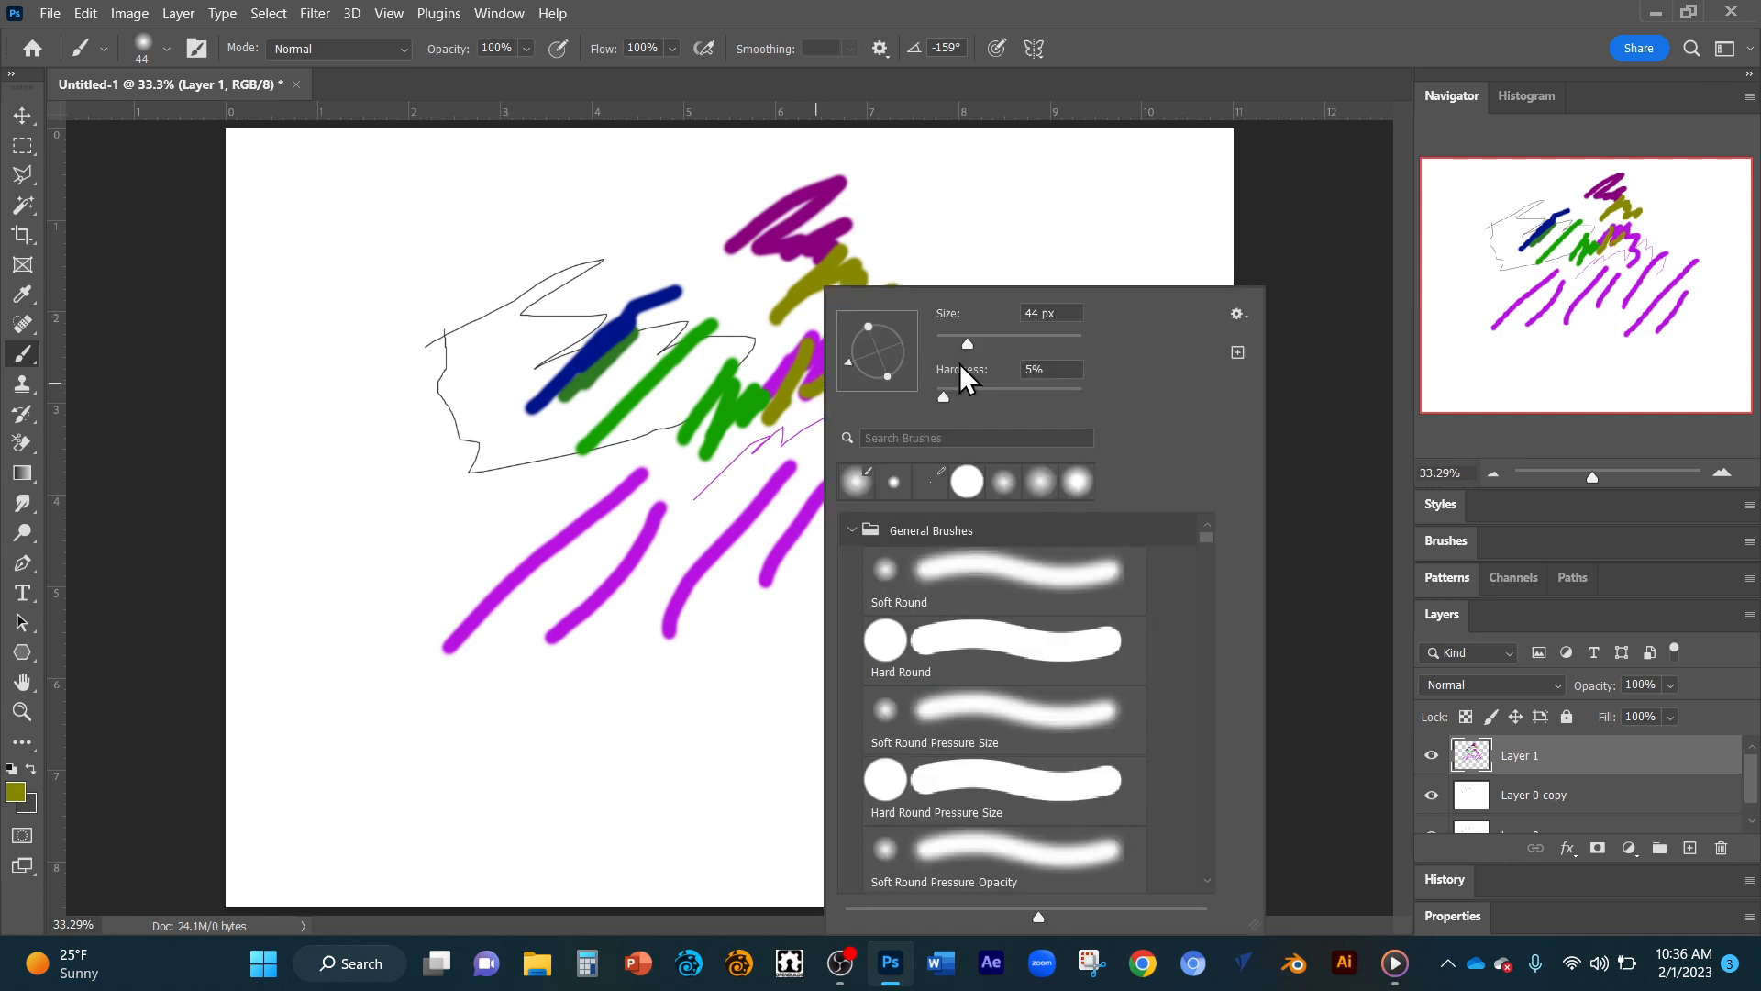
pyautogui.moveTo(944, 397); pyautogui.dragTo(1008, 393)
pyautogui.click(1006, 486)
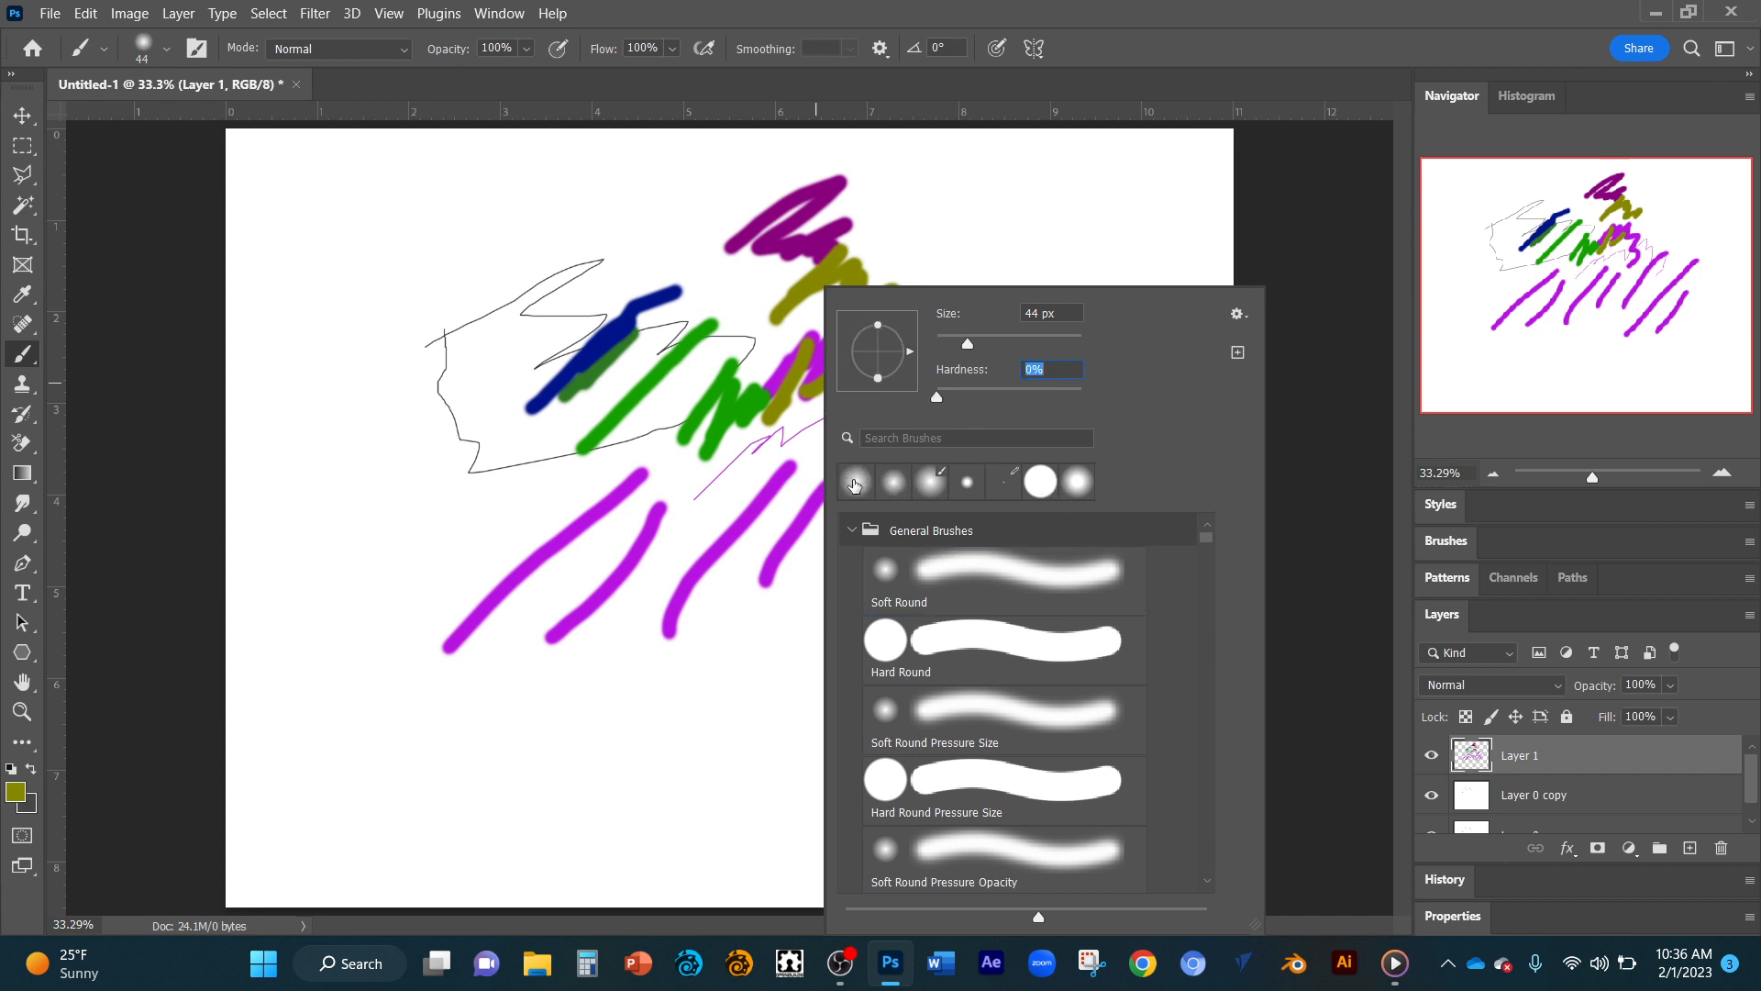
pyautogui.moveTo(937, 397); pyautogui.dragTo(951, 397)
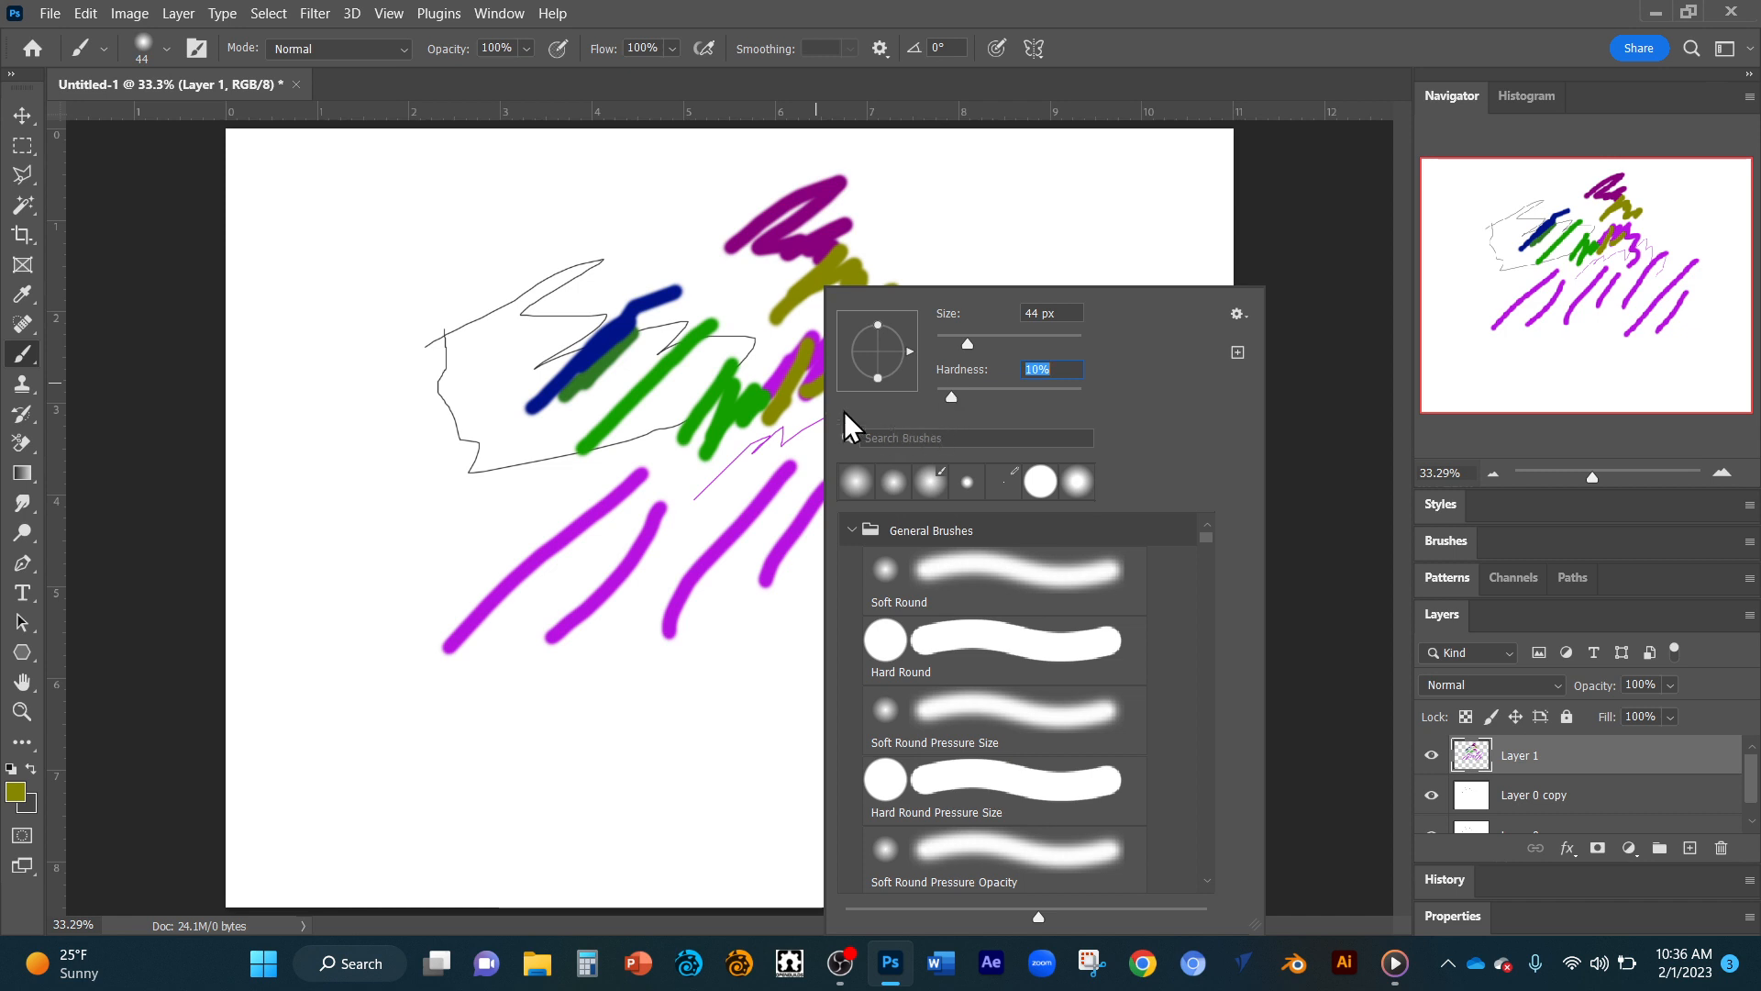
pyautogui.click(474, 277)
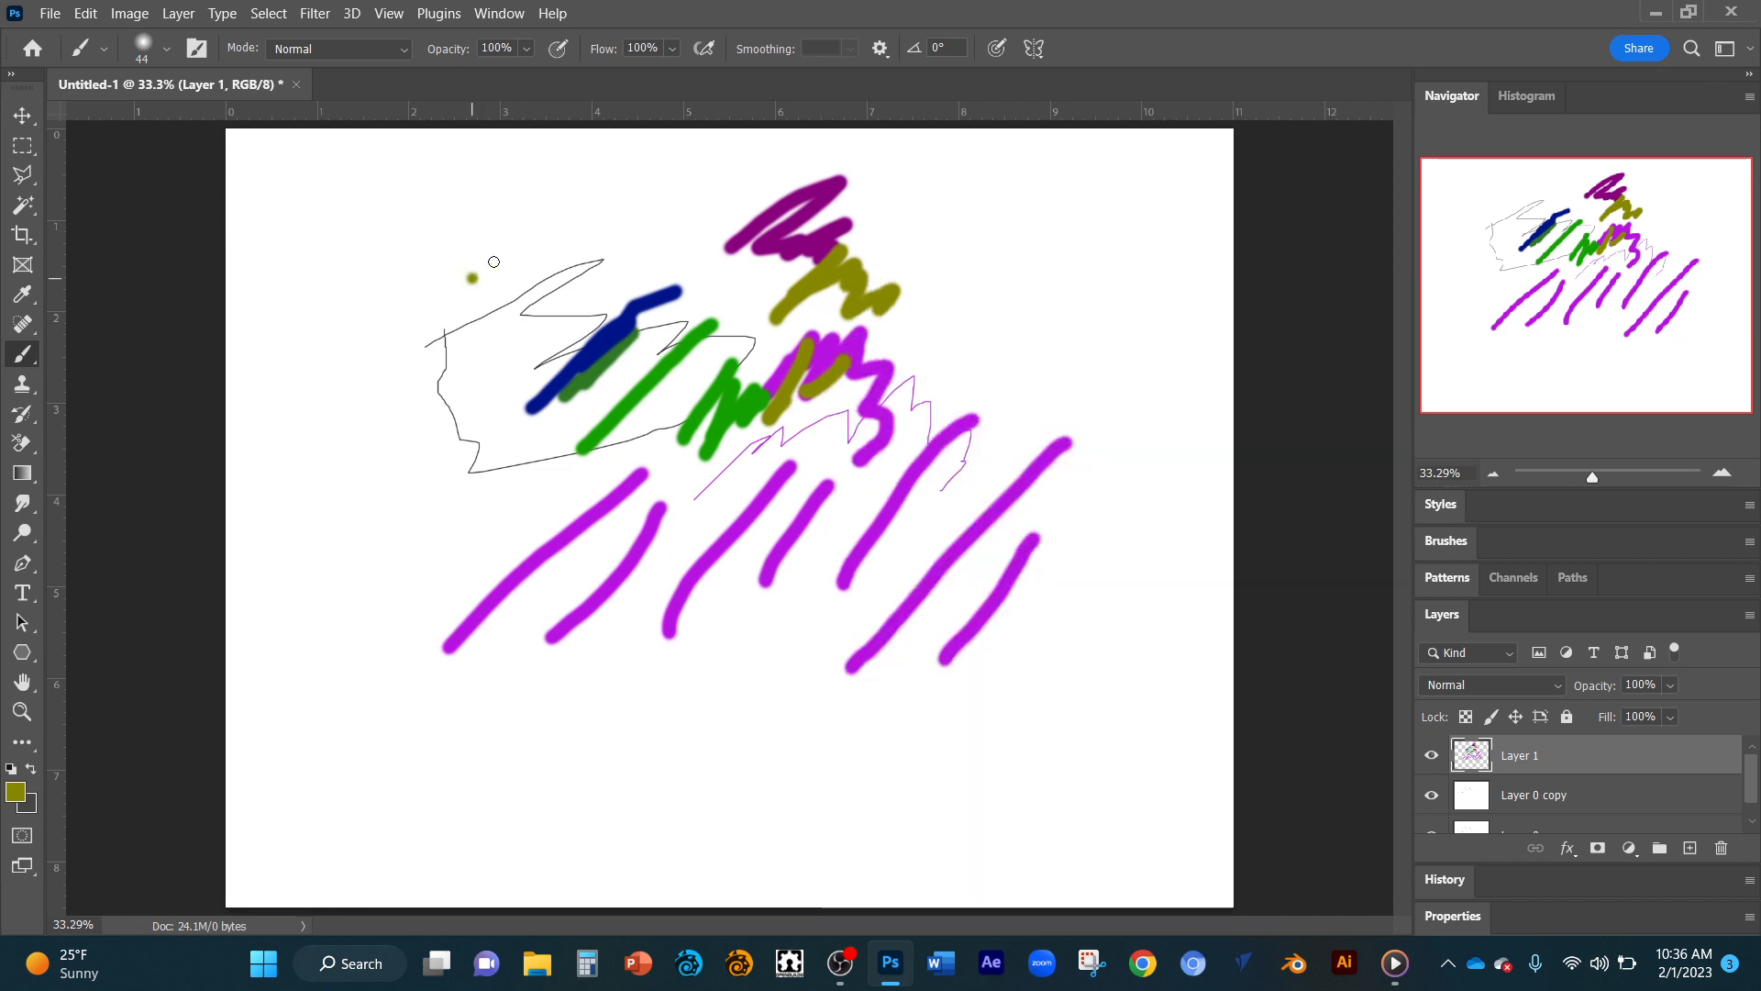
pyautogui.moveTo(471, 277); pyautogui.dragTo(610, 236)
# Switch to the Hard Round brush and paint several short olive strokes to the right of the dark magenta scribble.
pyautogui.rightClick(876, 289)
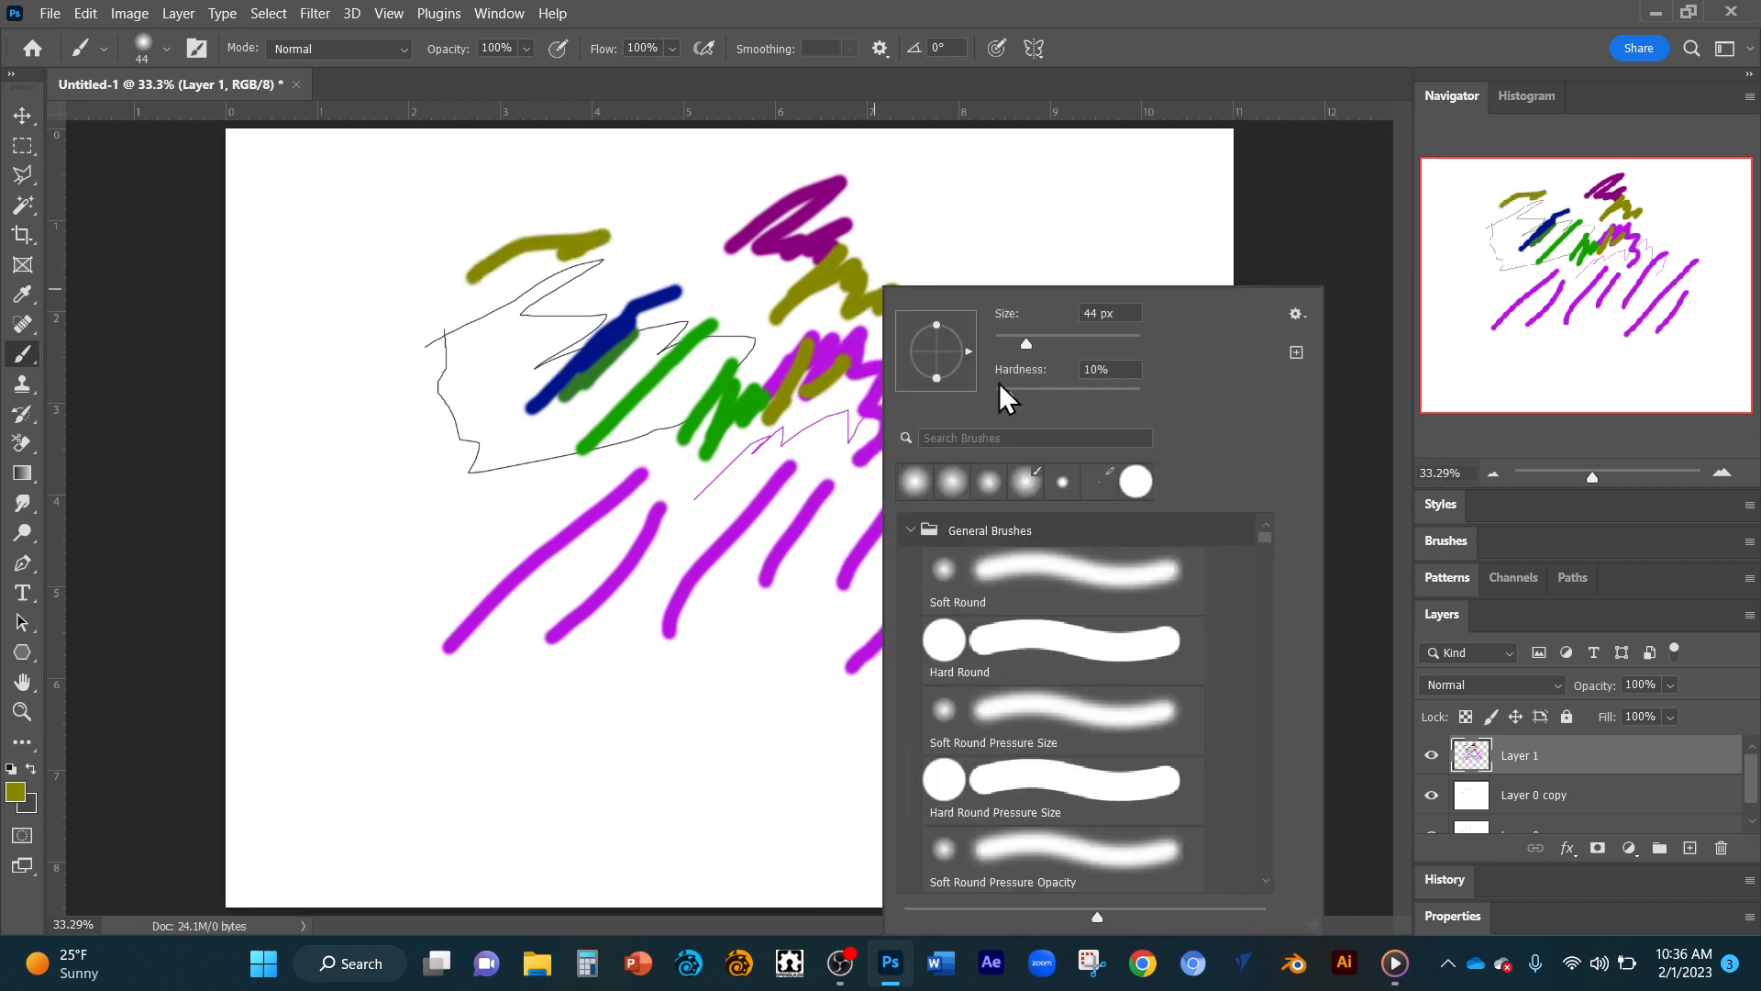
pyautogui.click(945, 643)
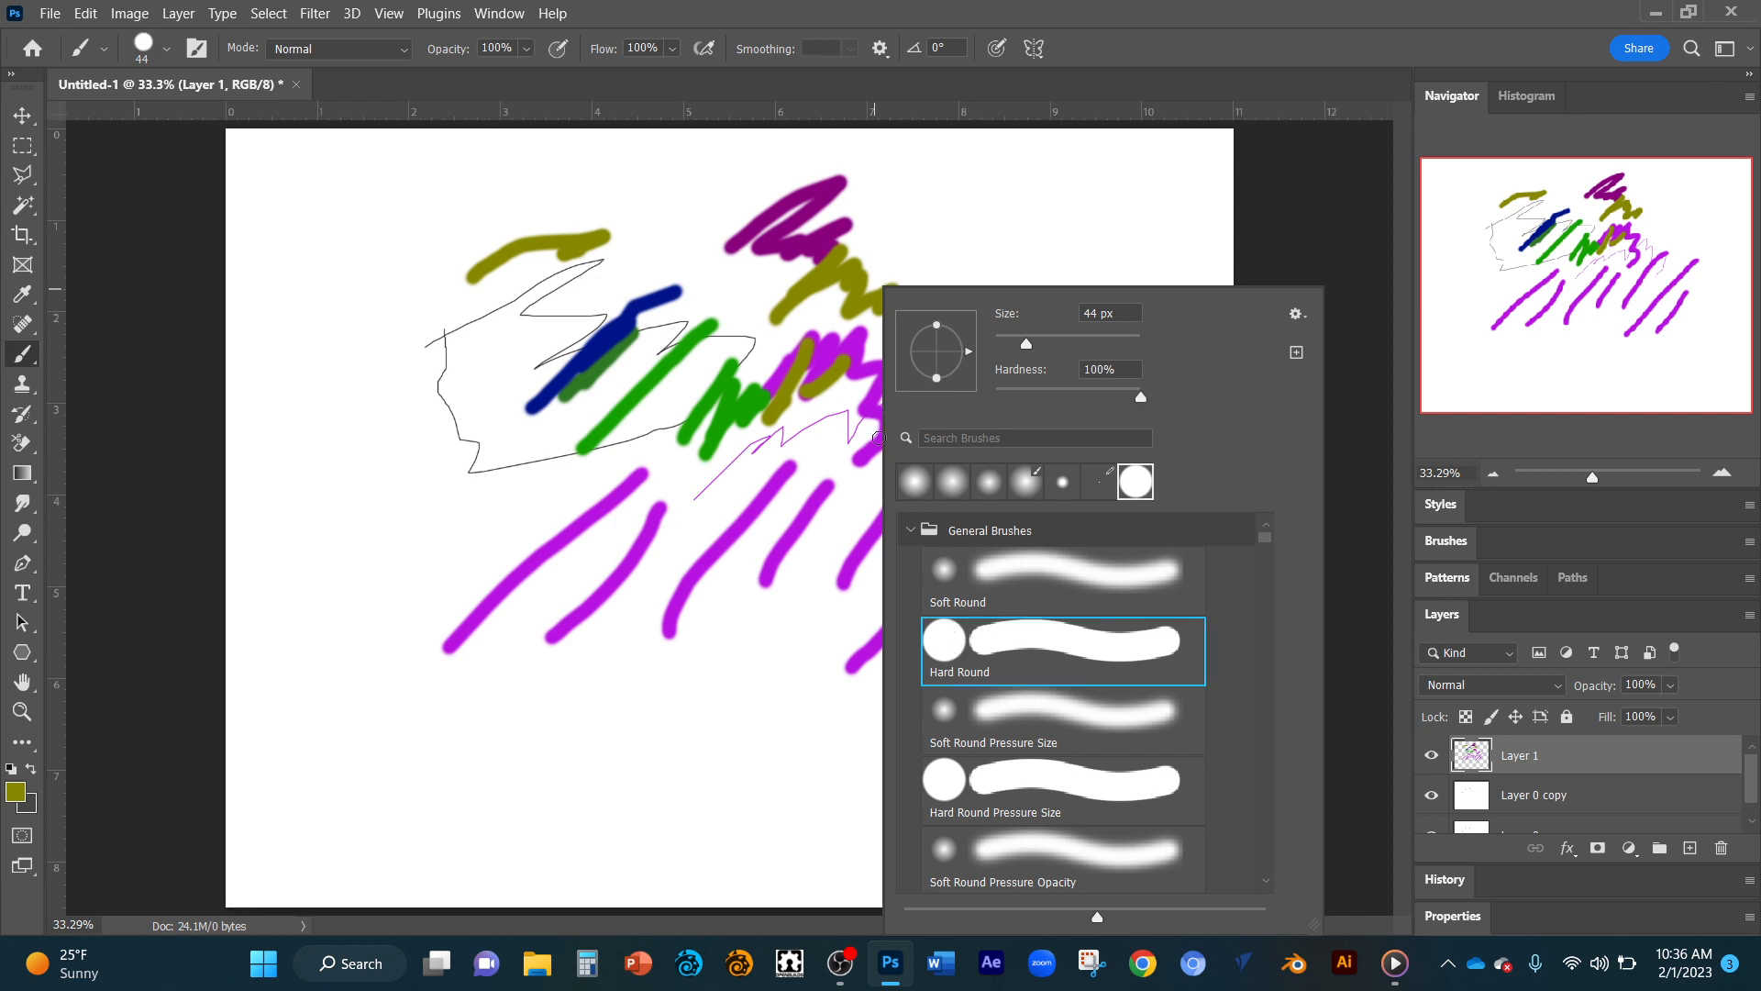
pyautogui.click(891, 163)
pyautogui.moveTo(897, 208)
pyautogui.mouseDown()
pyautogui.moveTo(959, 170)
pyautogui.moveTo(913, 200)
pyautogui.moveTo(933, 221)
pyautogui.moveTo(980, 195)
pyautogui.mouseUp()
pyautogui.moveTo(947, 281); pyautogui.dragTo(964, 260)
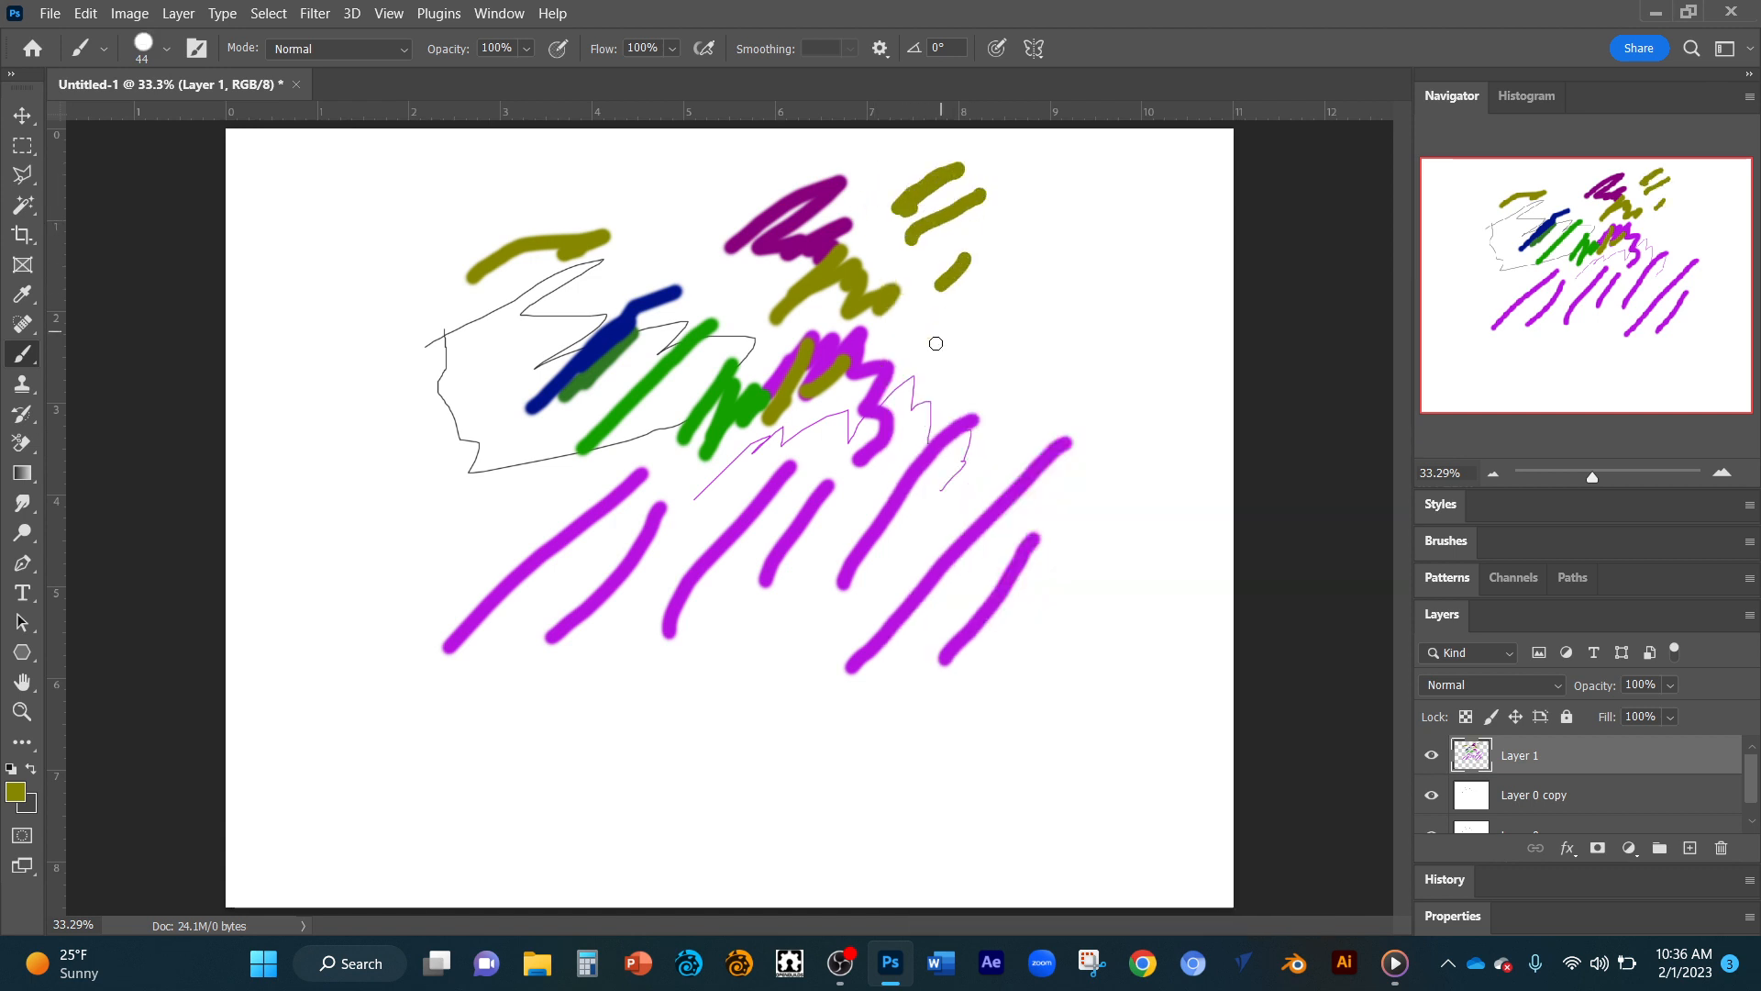
# Choose the Soft Round brush with 90% hardness and paint an olive stroke to the left of the dark magenta scribble.
pyautogui.rightClick(936, 344)
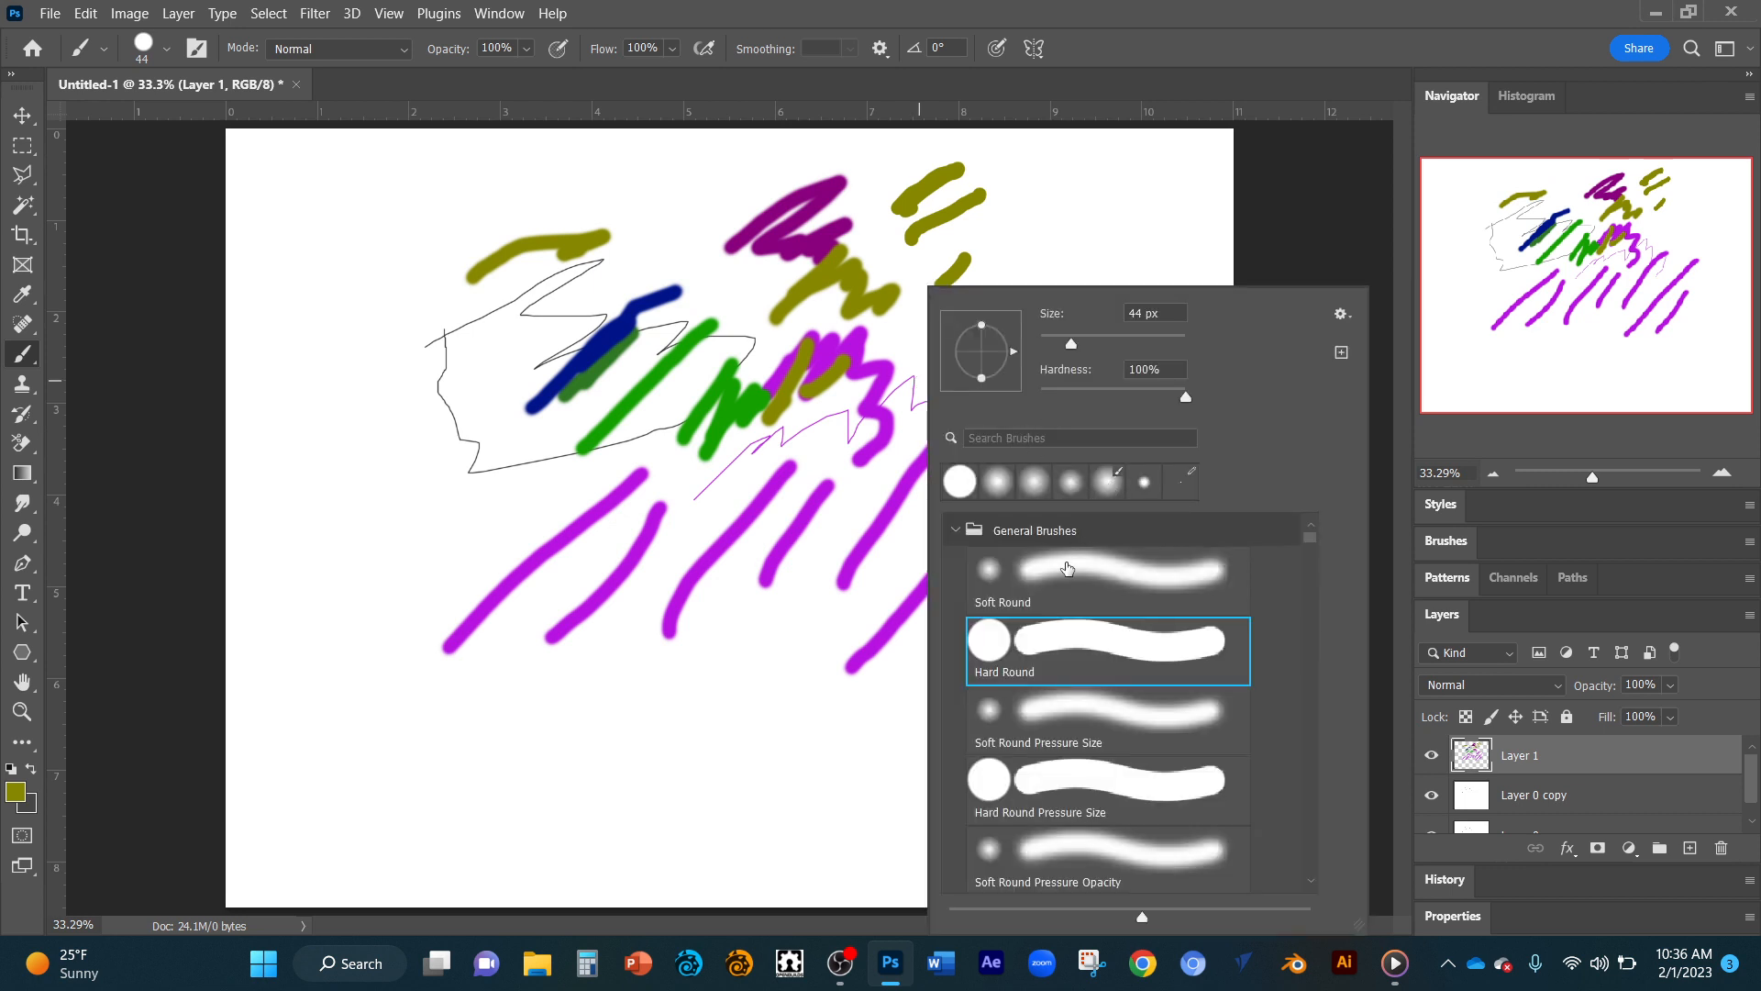
pyautogui.click(1074, 566)
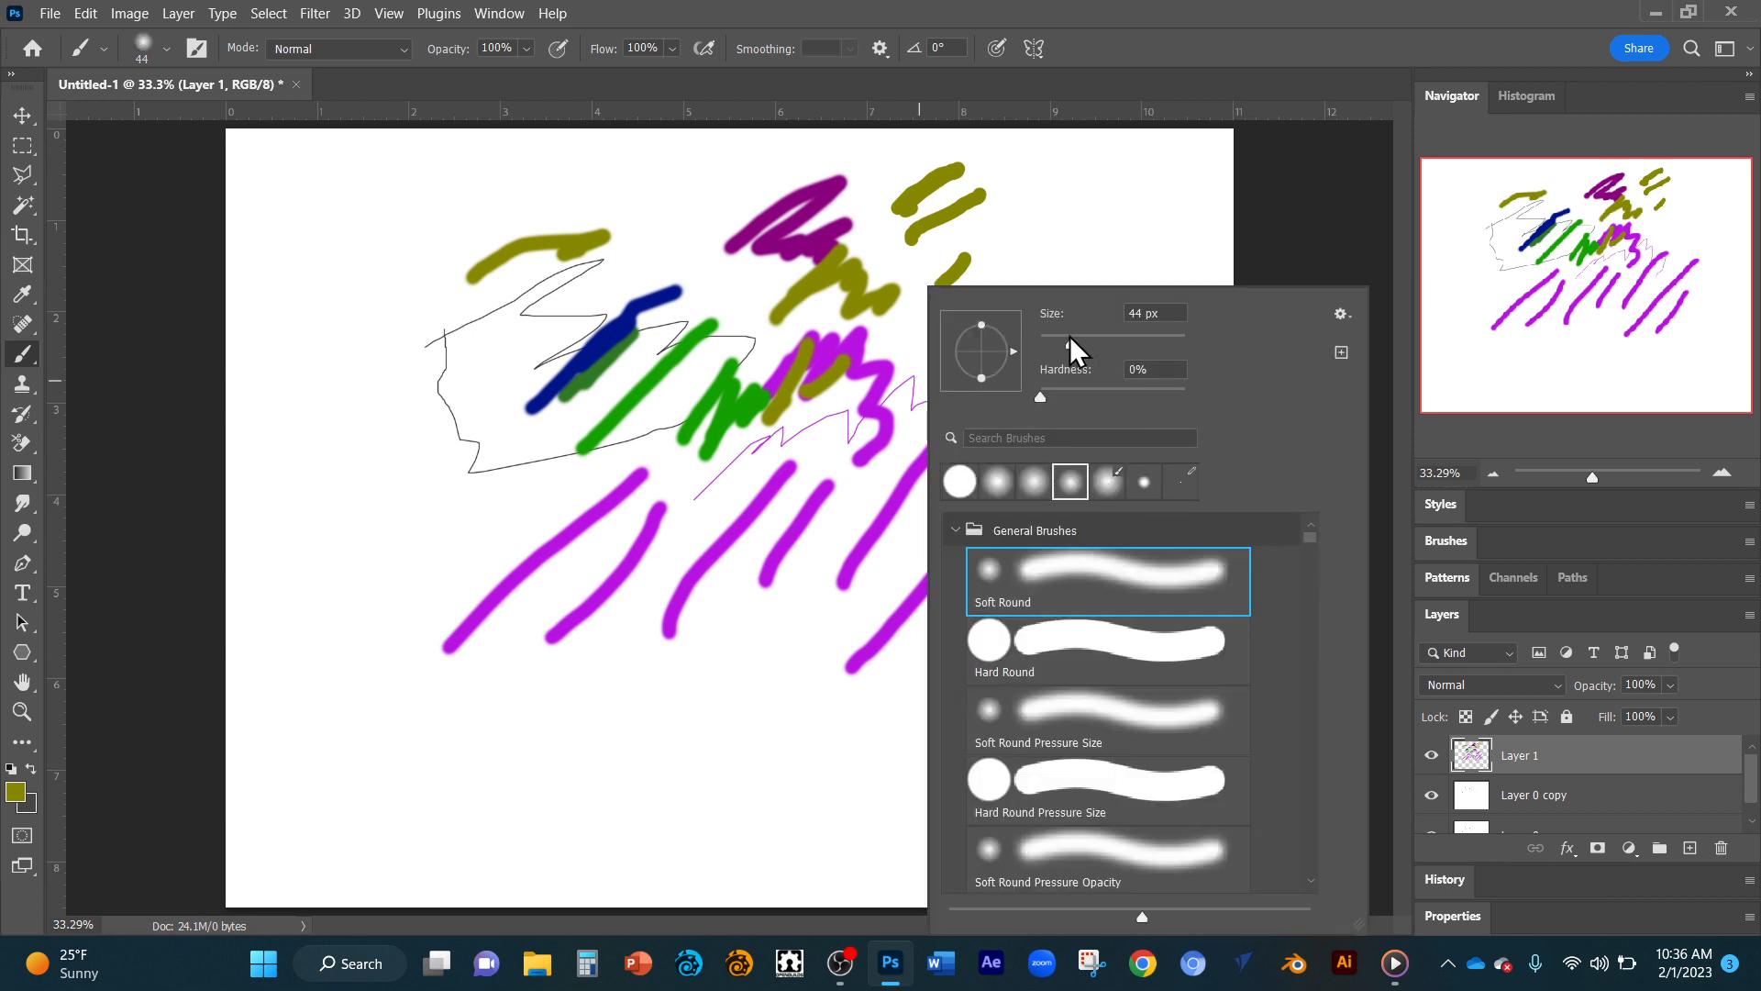
pyautogui.moveTo(1041, 399); pyautogui.dragTo(1104, 399)
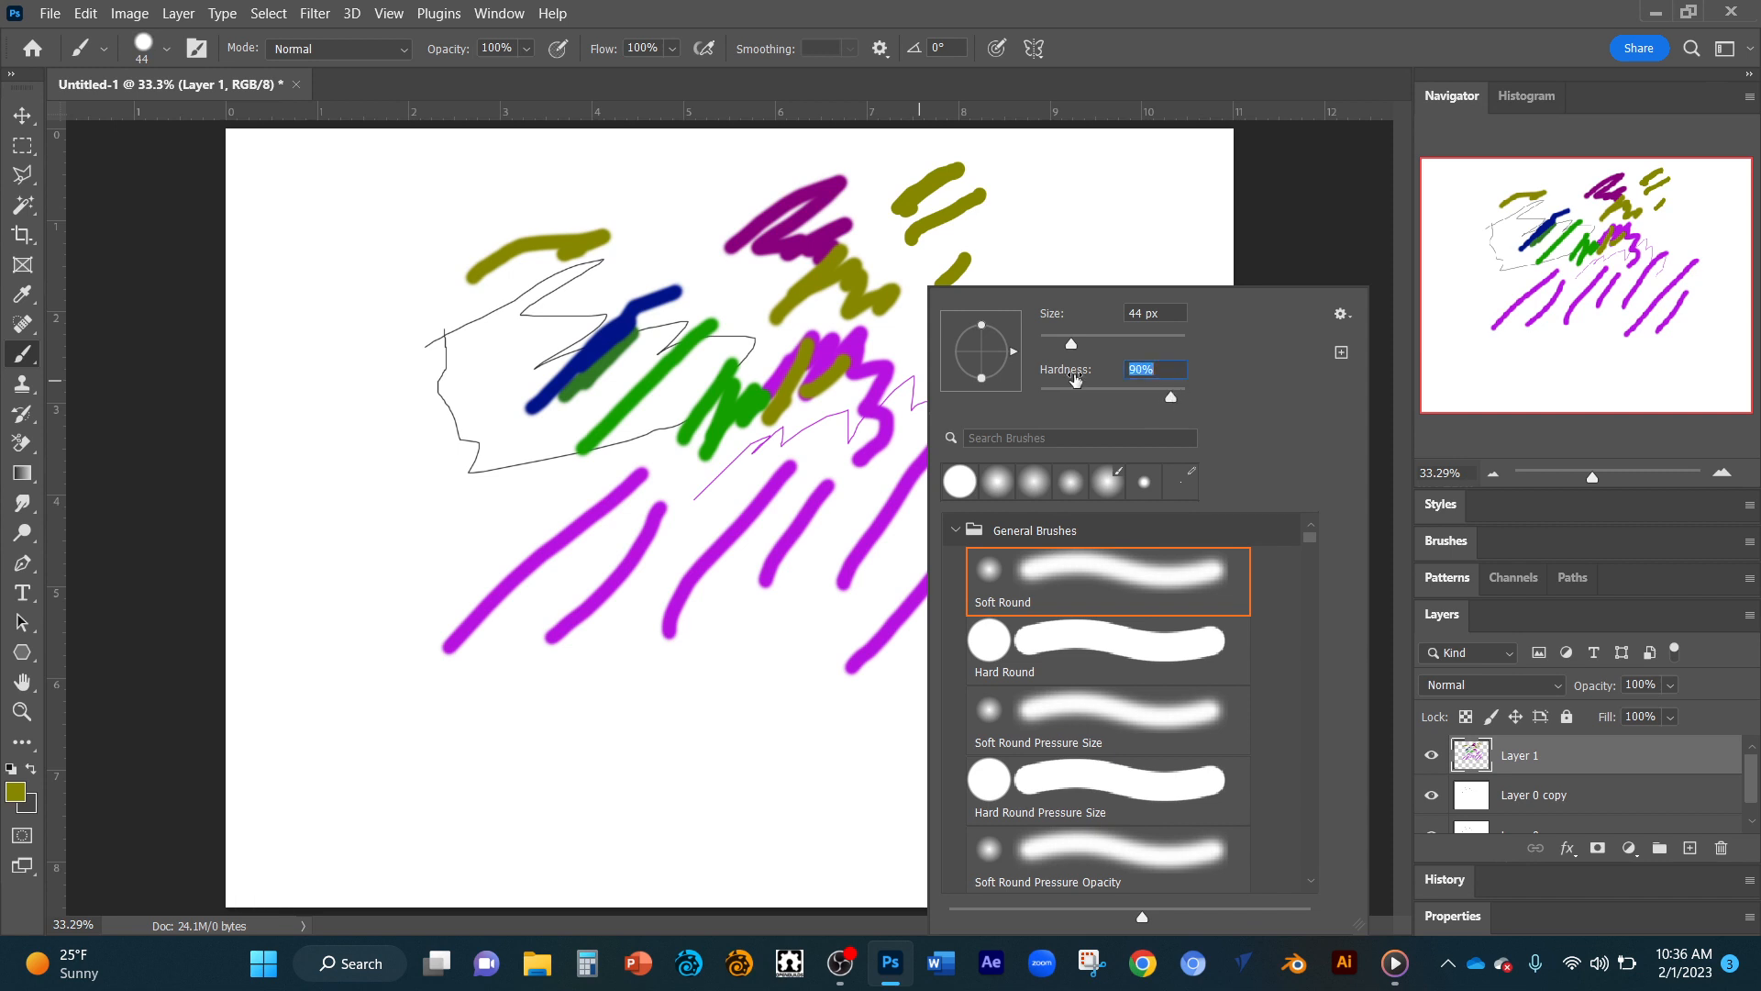
pyautogui.moveTo(703, 220)
pyautogui.mouseDown()
pyautogui.moveTo(651, 266)
pyautogui.moveTo(628, 264)
pyautogui.mouseUp()
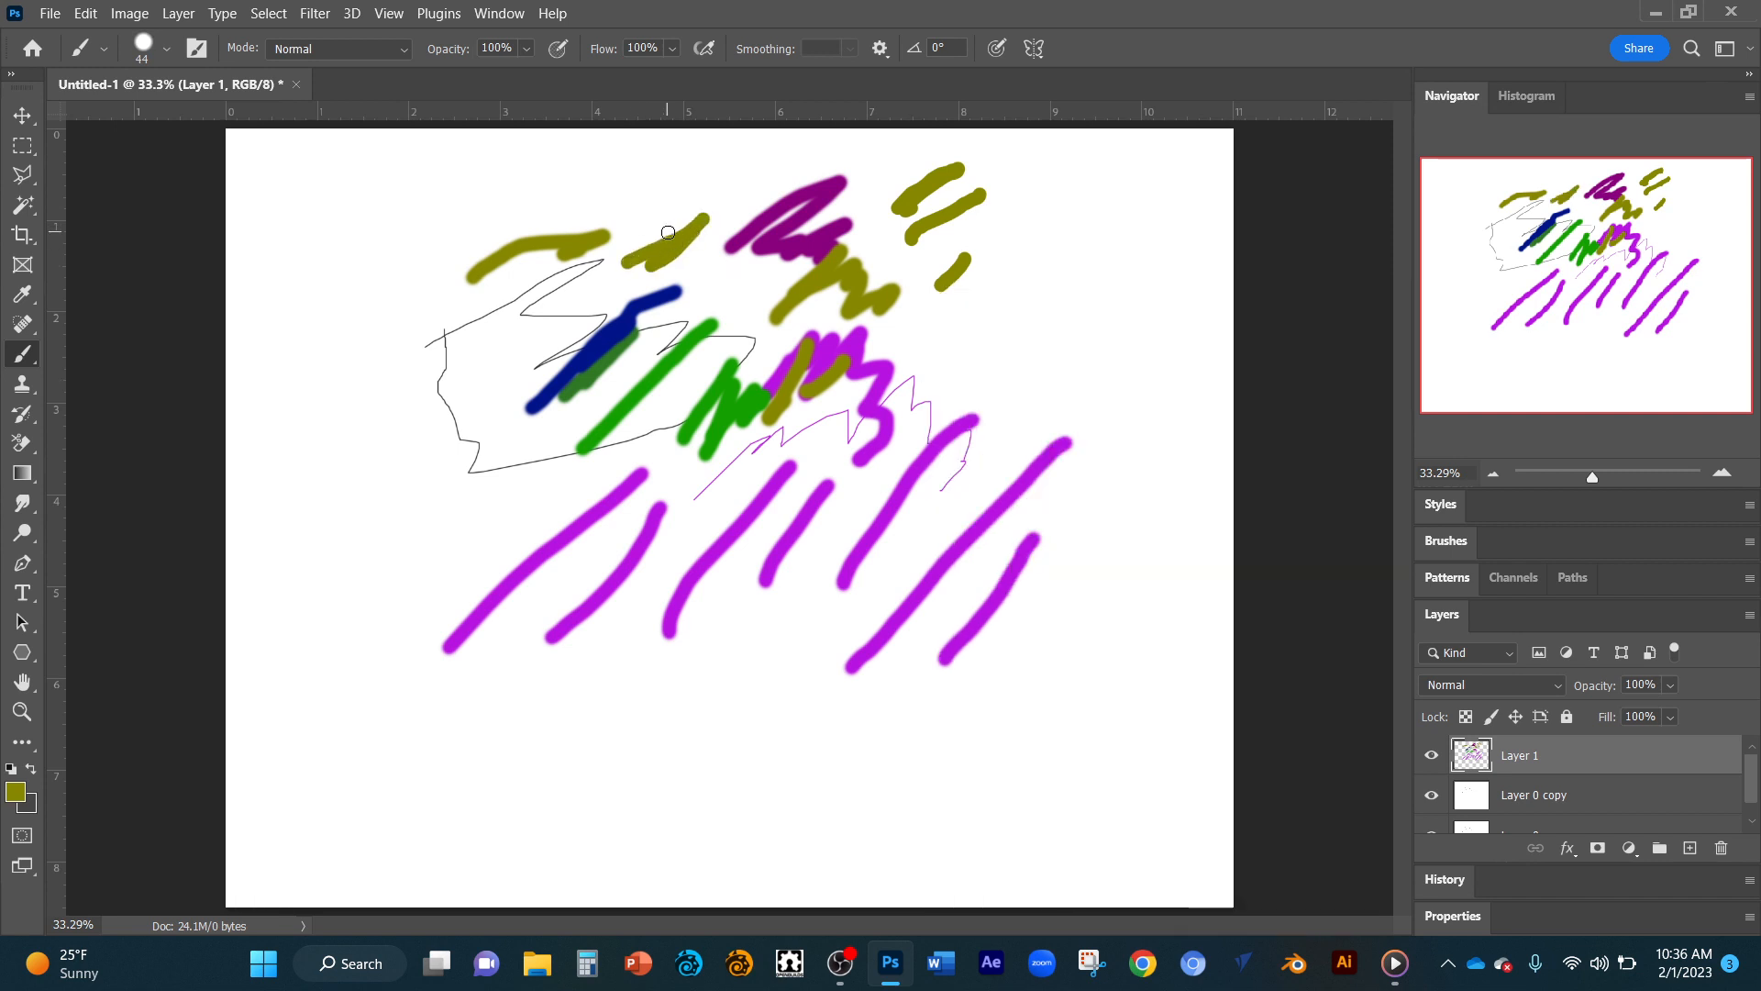
# Make a rectangular marquee selection around the middle of the painted strokes.
pyautogui.scroll(5, 668, 232)
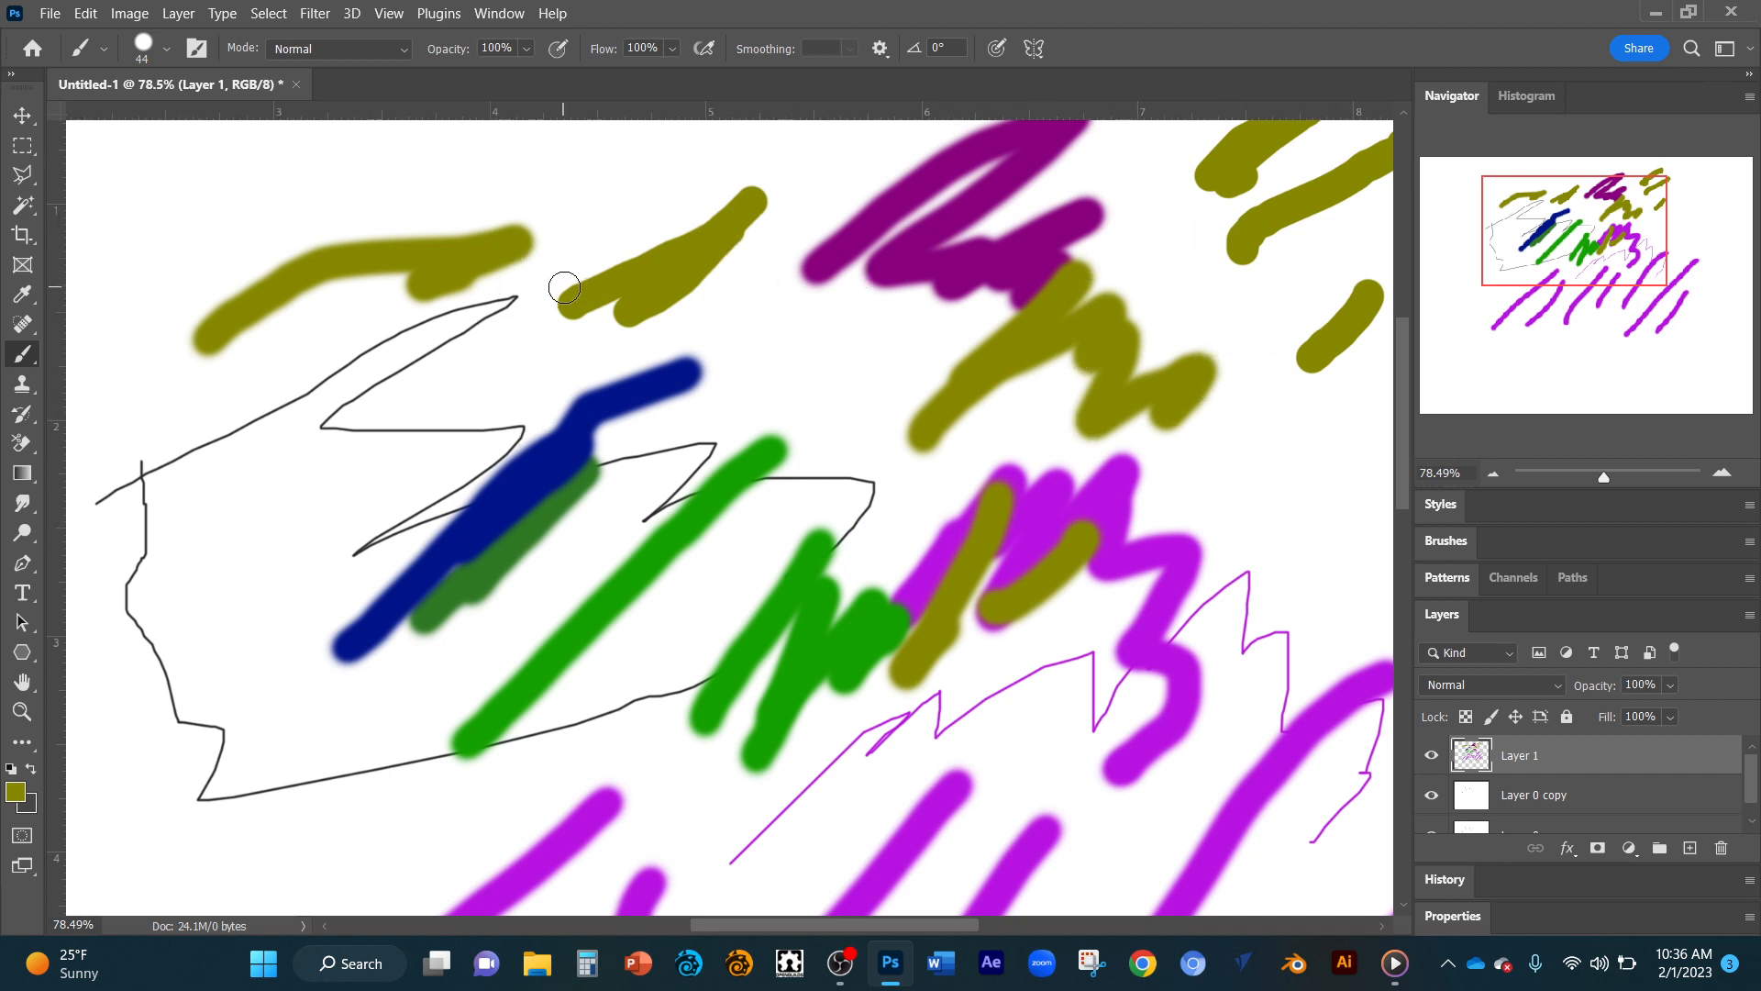
pyautogui.scroll(-3, 564, 288)
pyautogui.scroll(-2, 567, 285)
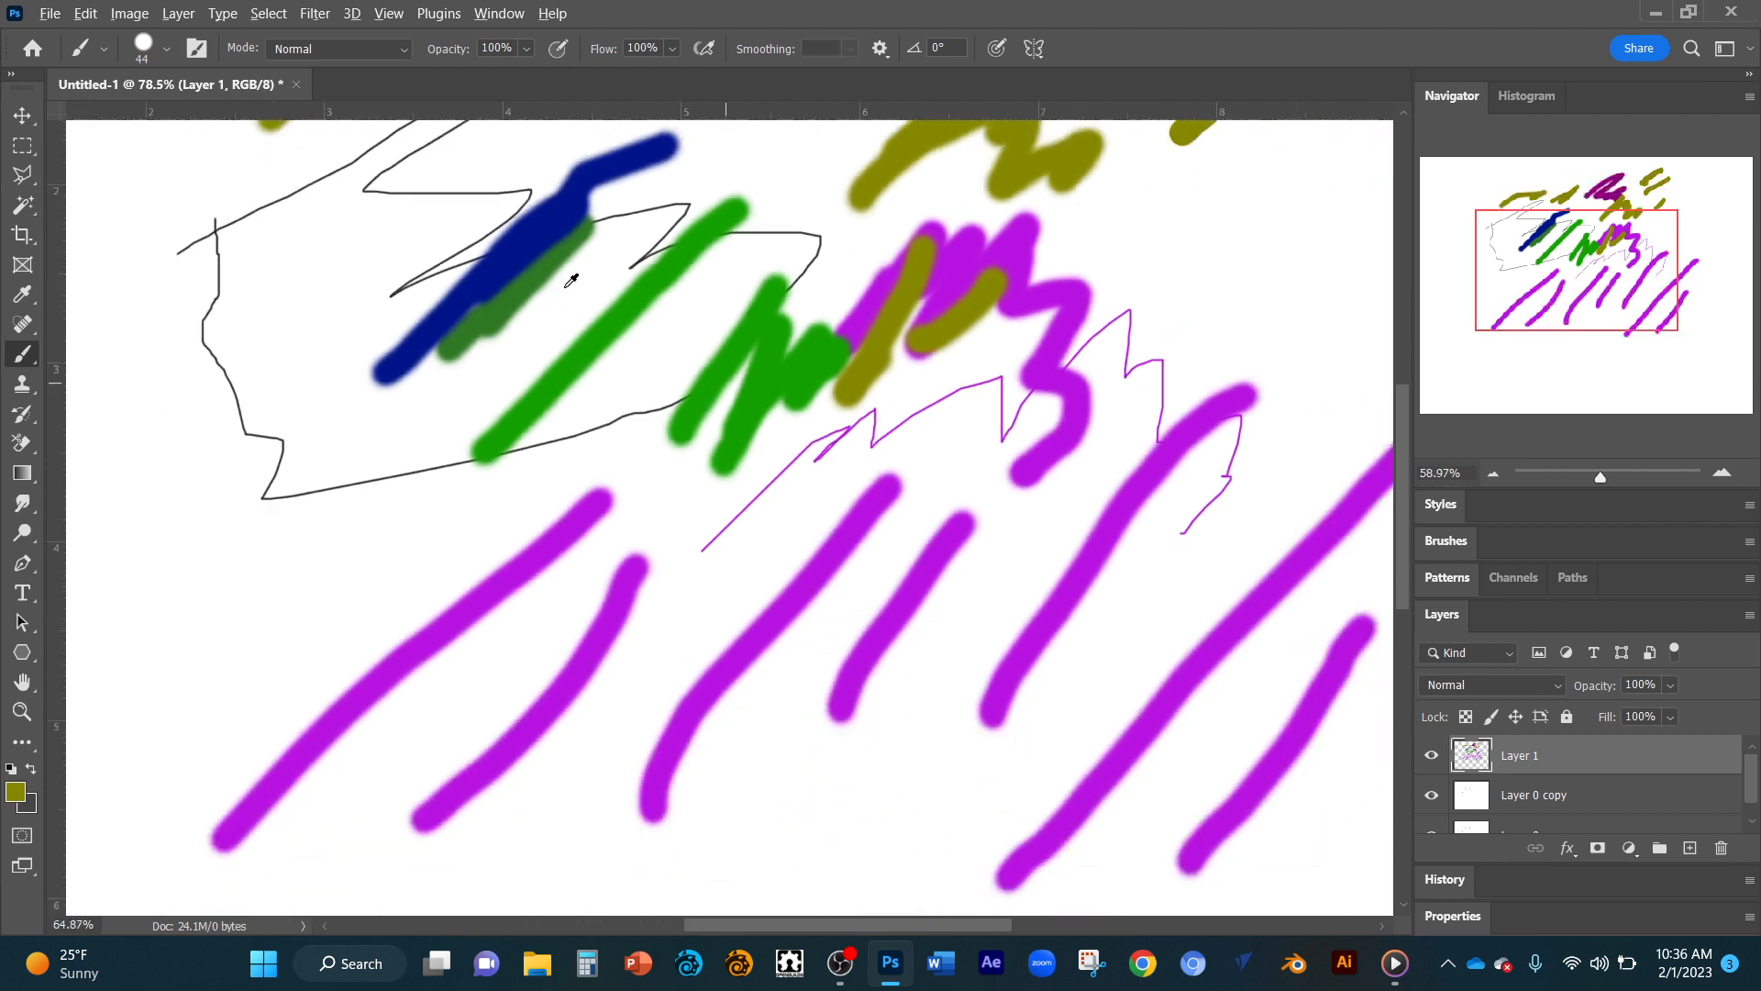
pyautogui.scroll(-5, 571, 281)
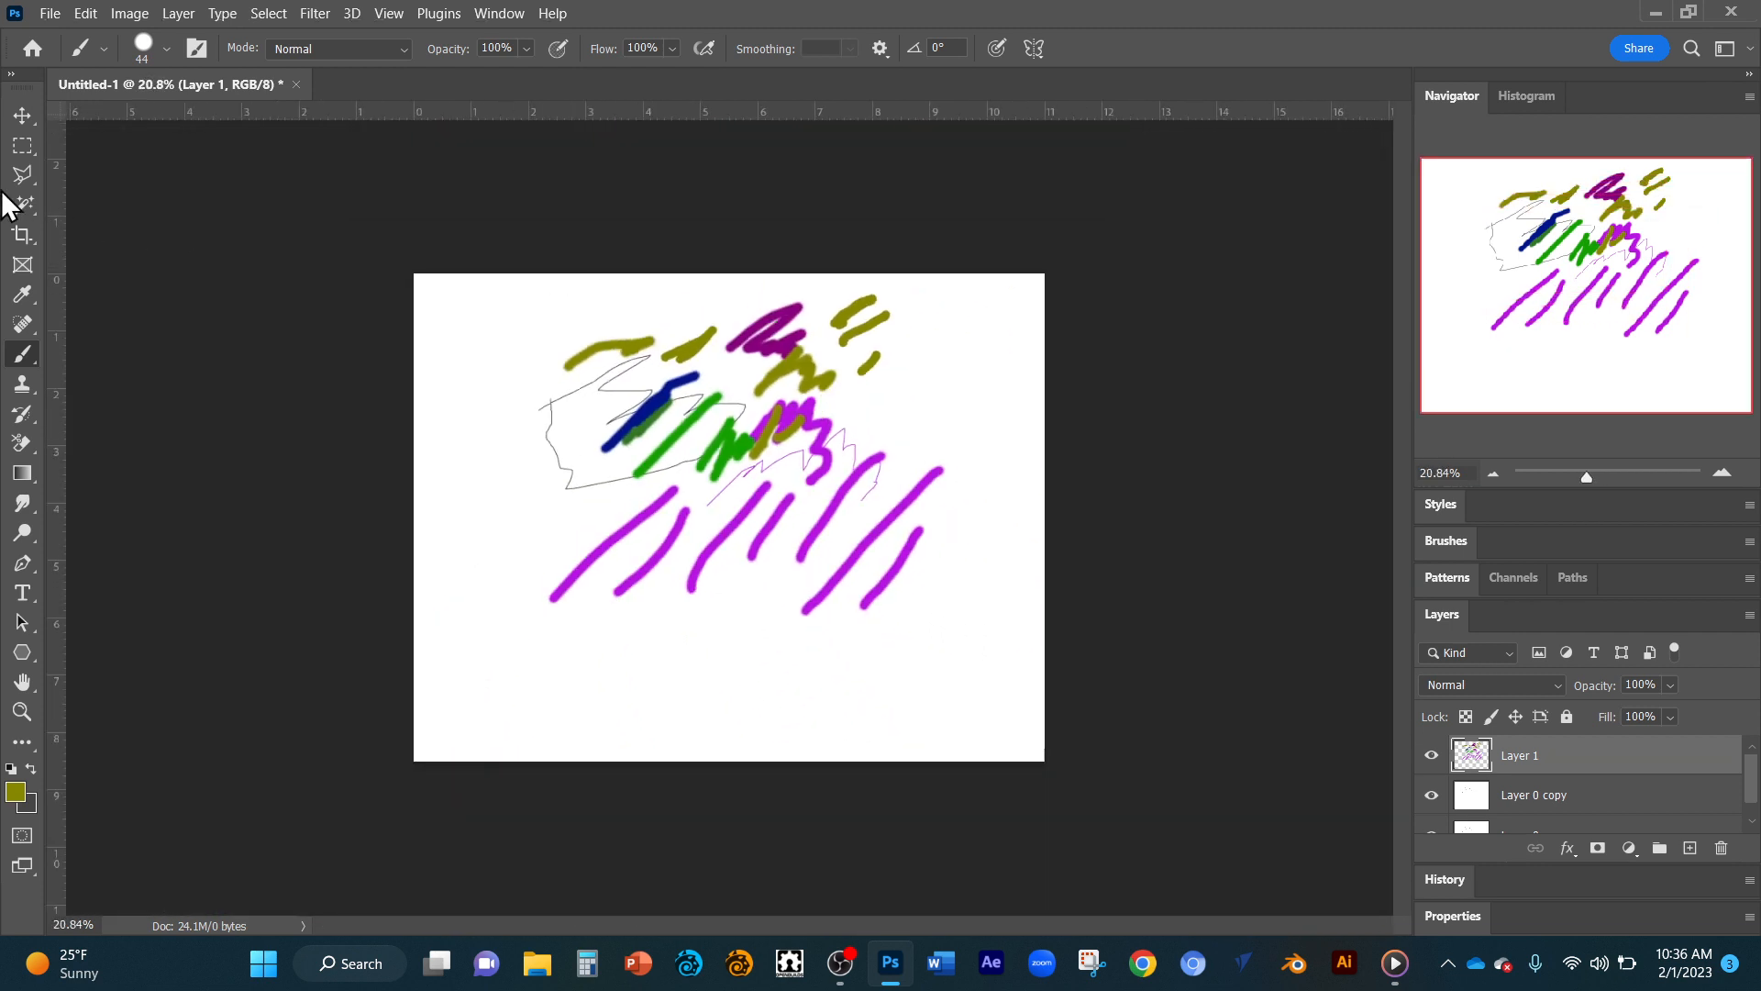
pyautogui.click(30, 147)
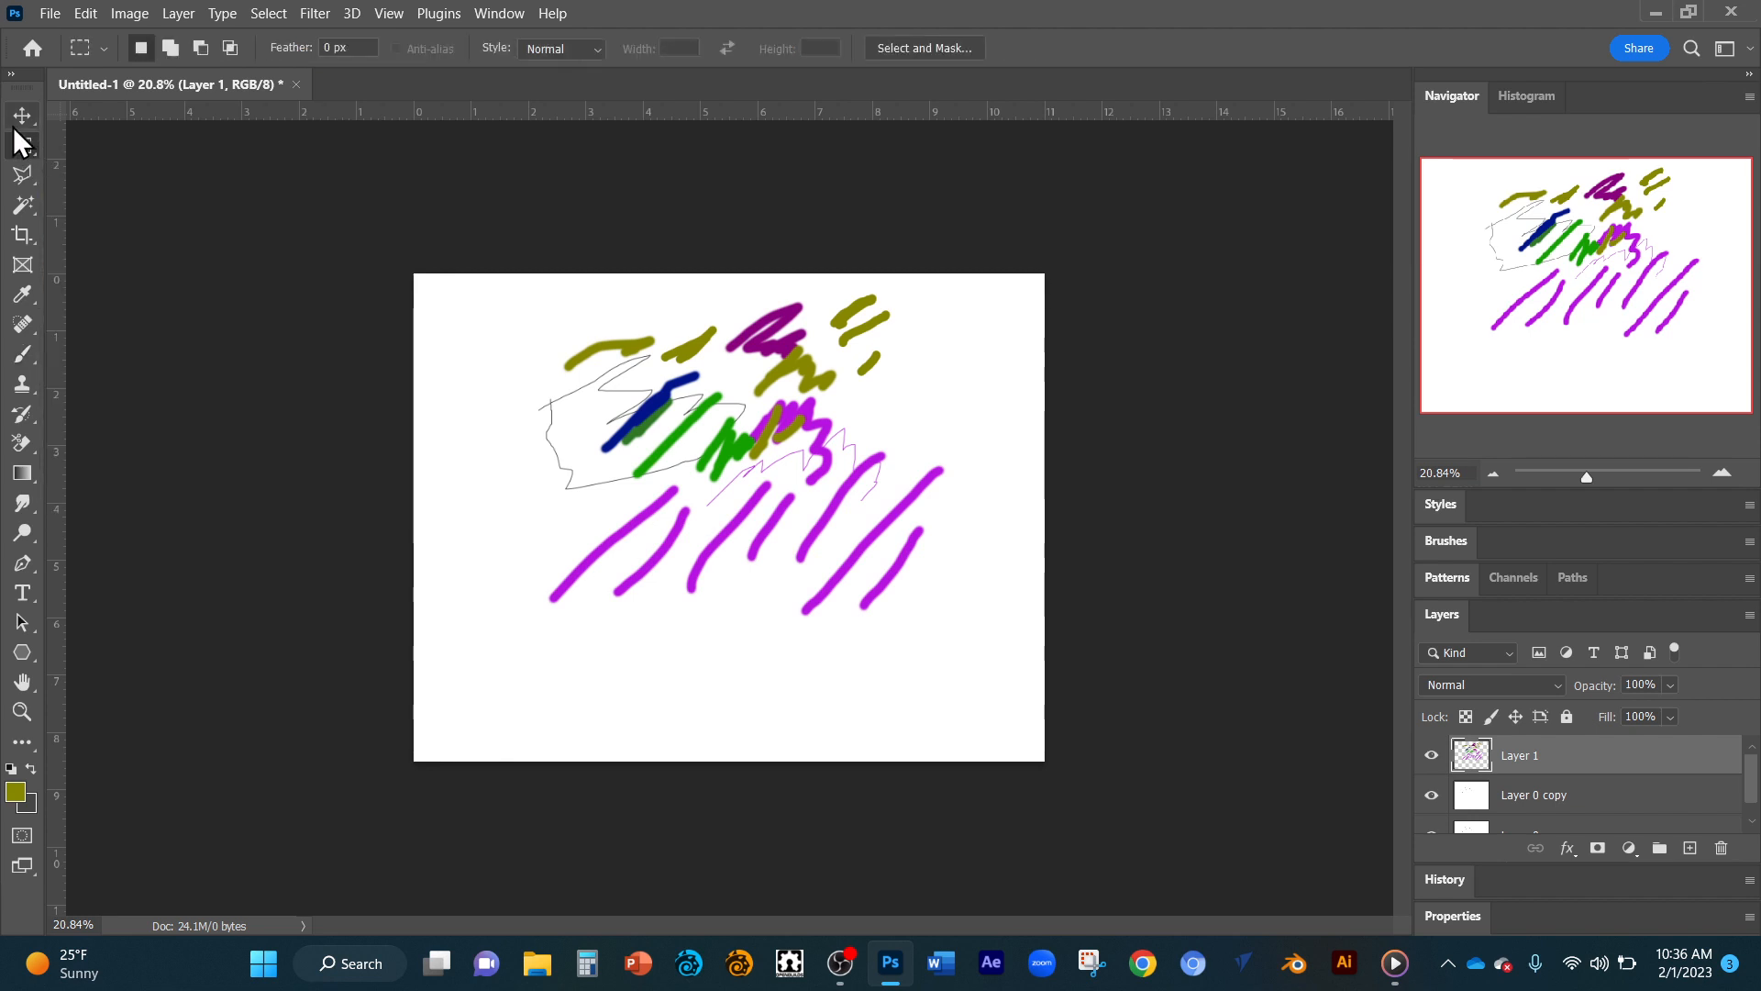
pyautogui.rightClick(24, 150)
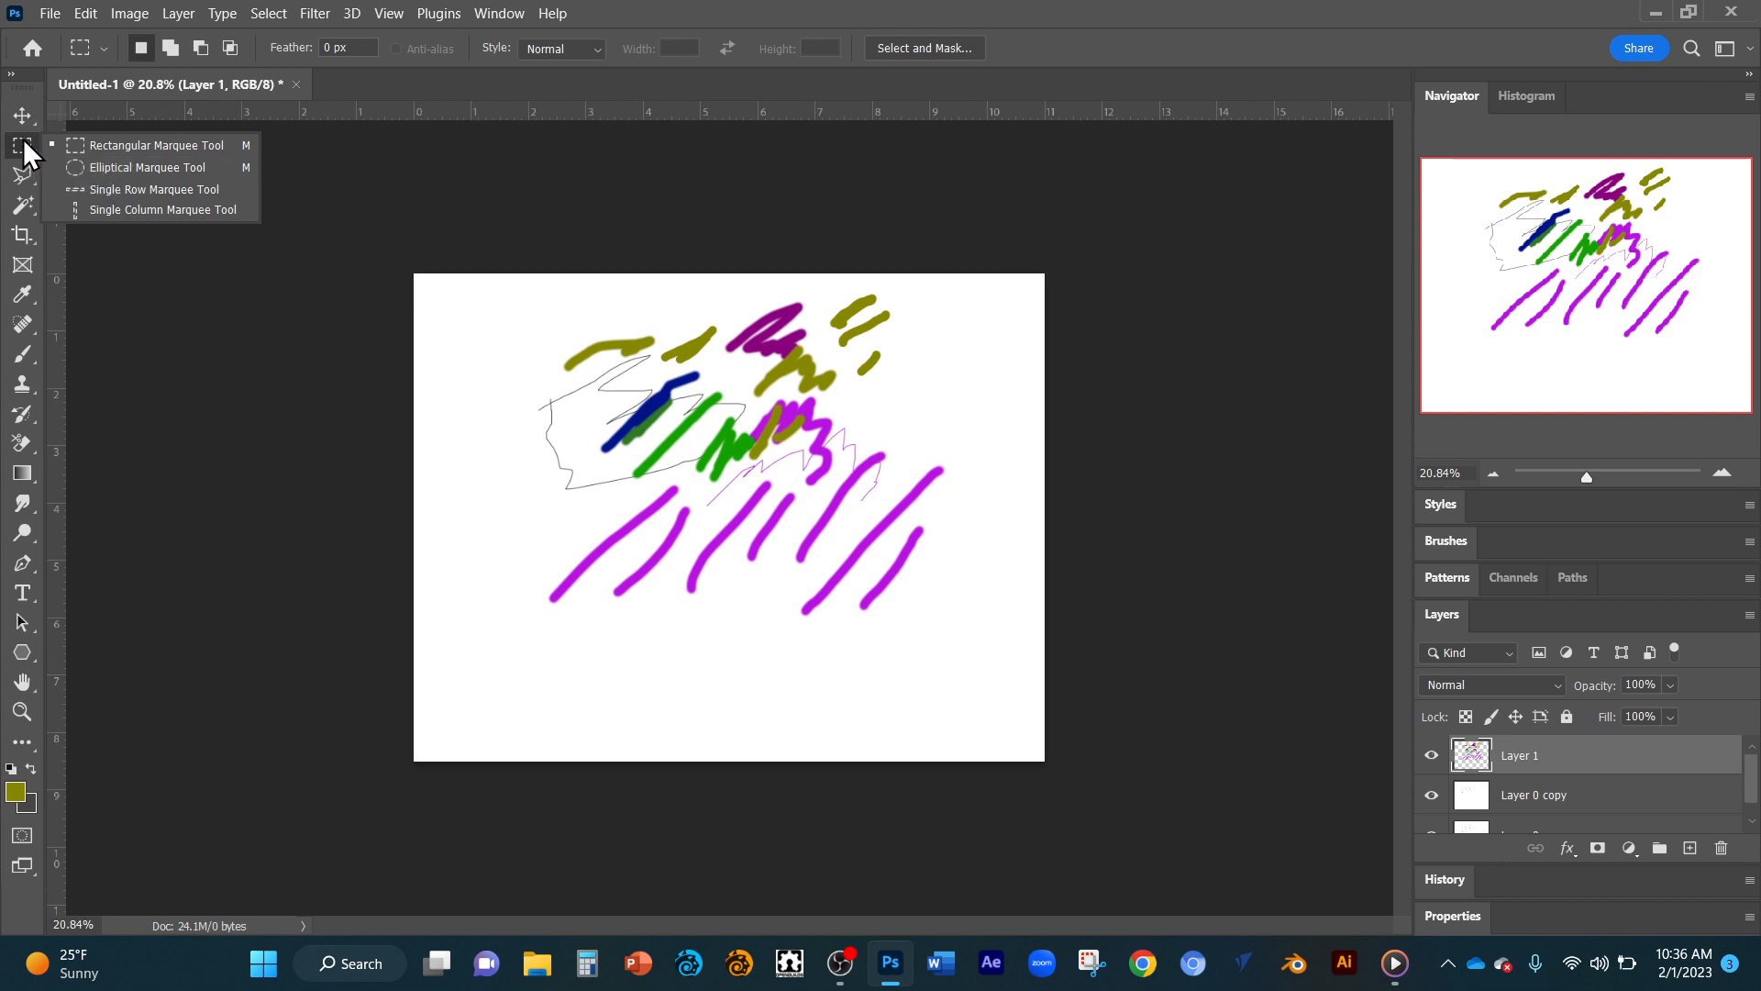
pyautogui.moveTo(584, 326); pyautogui.dragTo(848, 561)
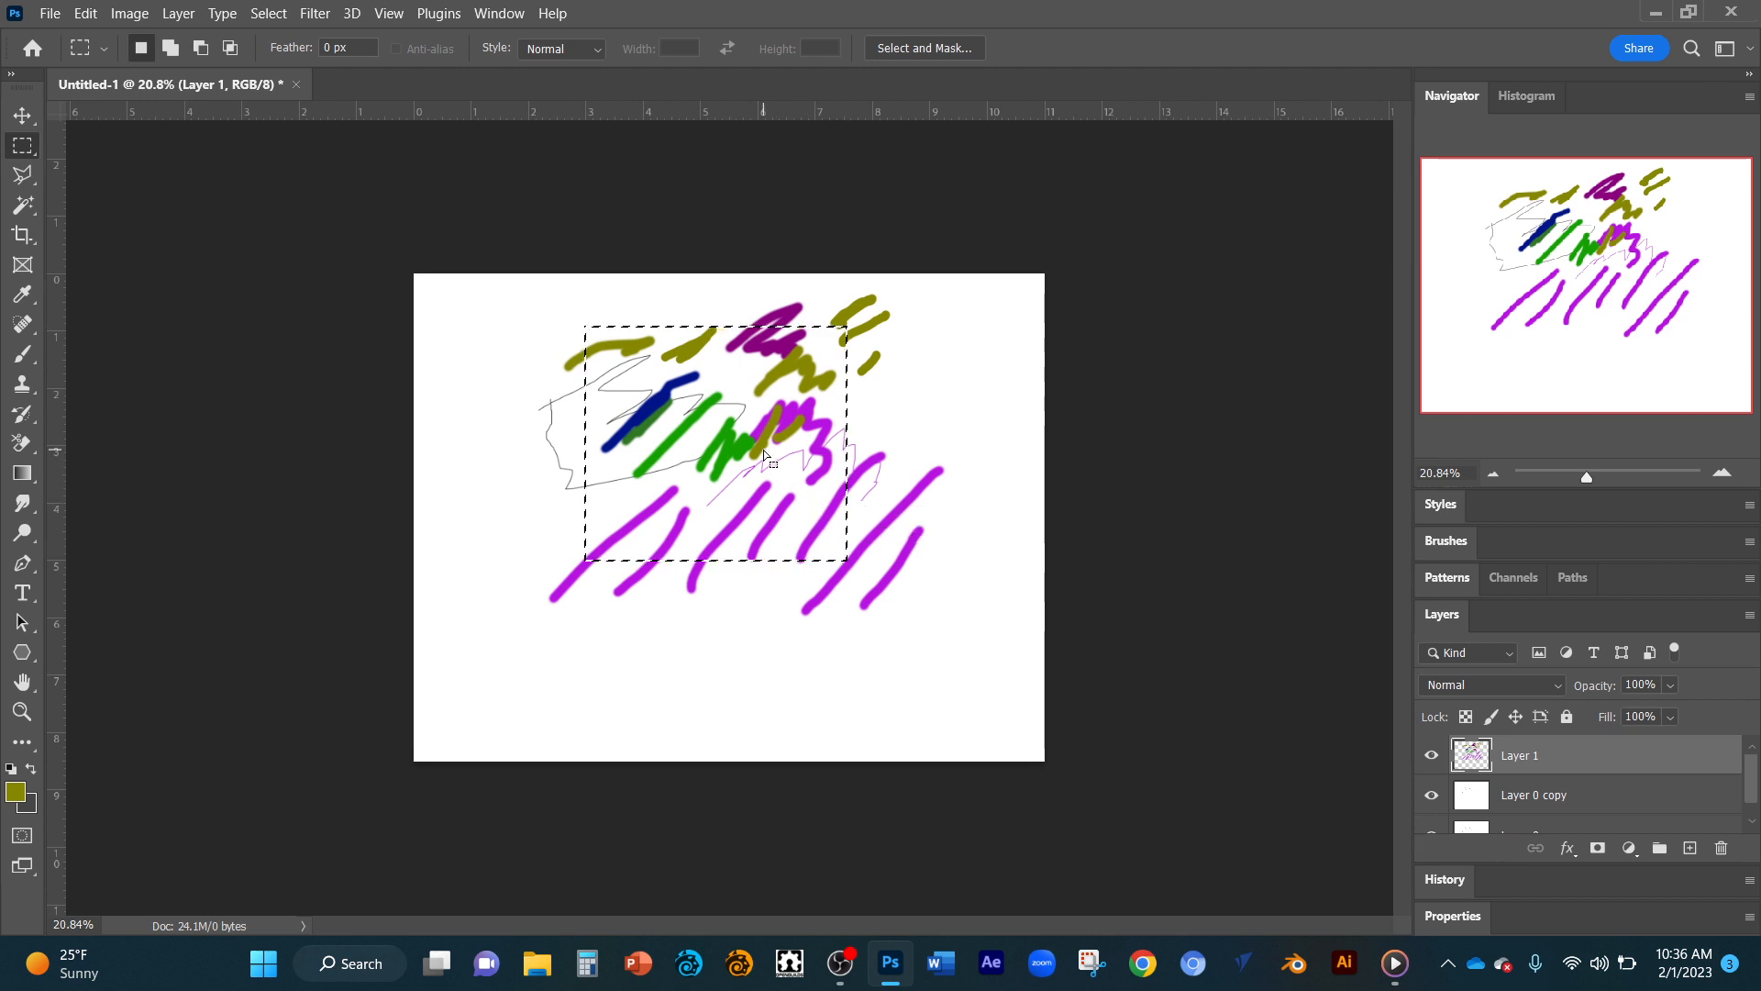
# Paint olive zigzag strokes with the Brush tool along the left edge inside the selection.
pyautogui.click(23, 354)
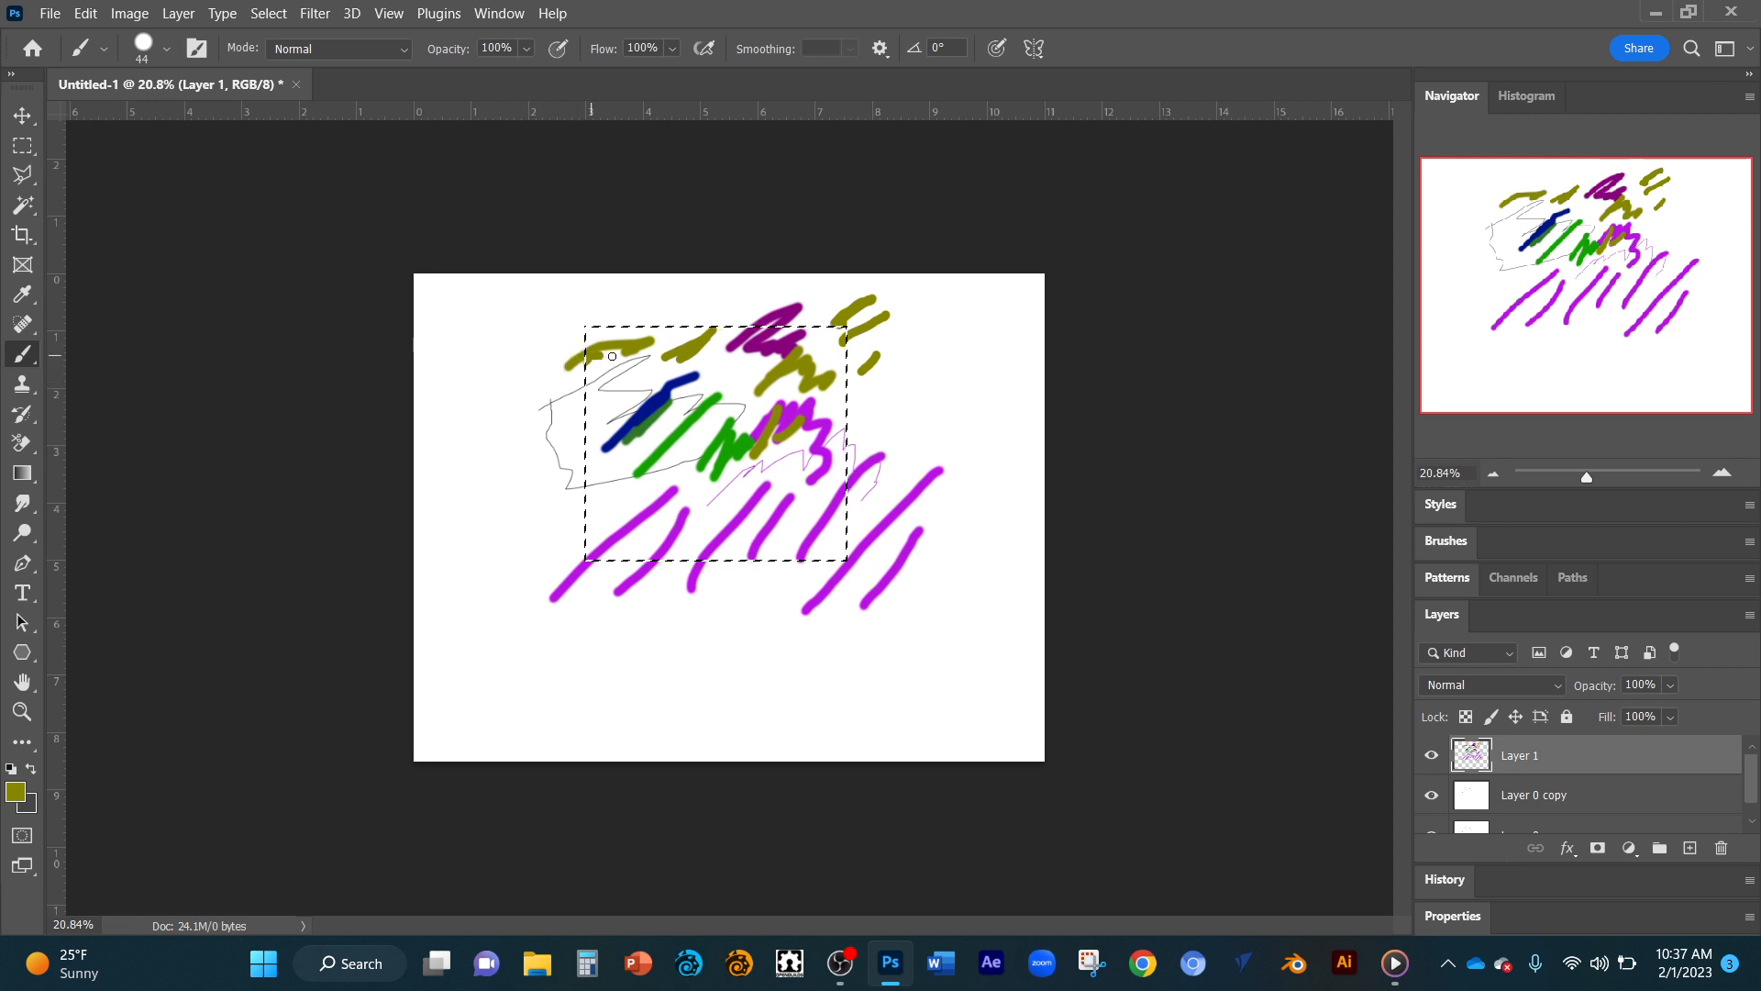
pyautogui.moveTo(612, 356); pyautogui.dragTo(592, 401)
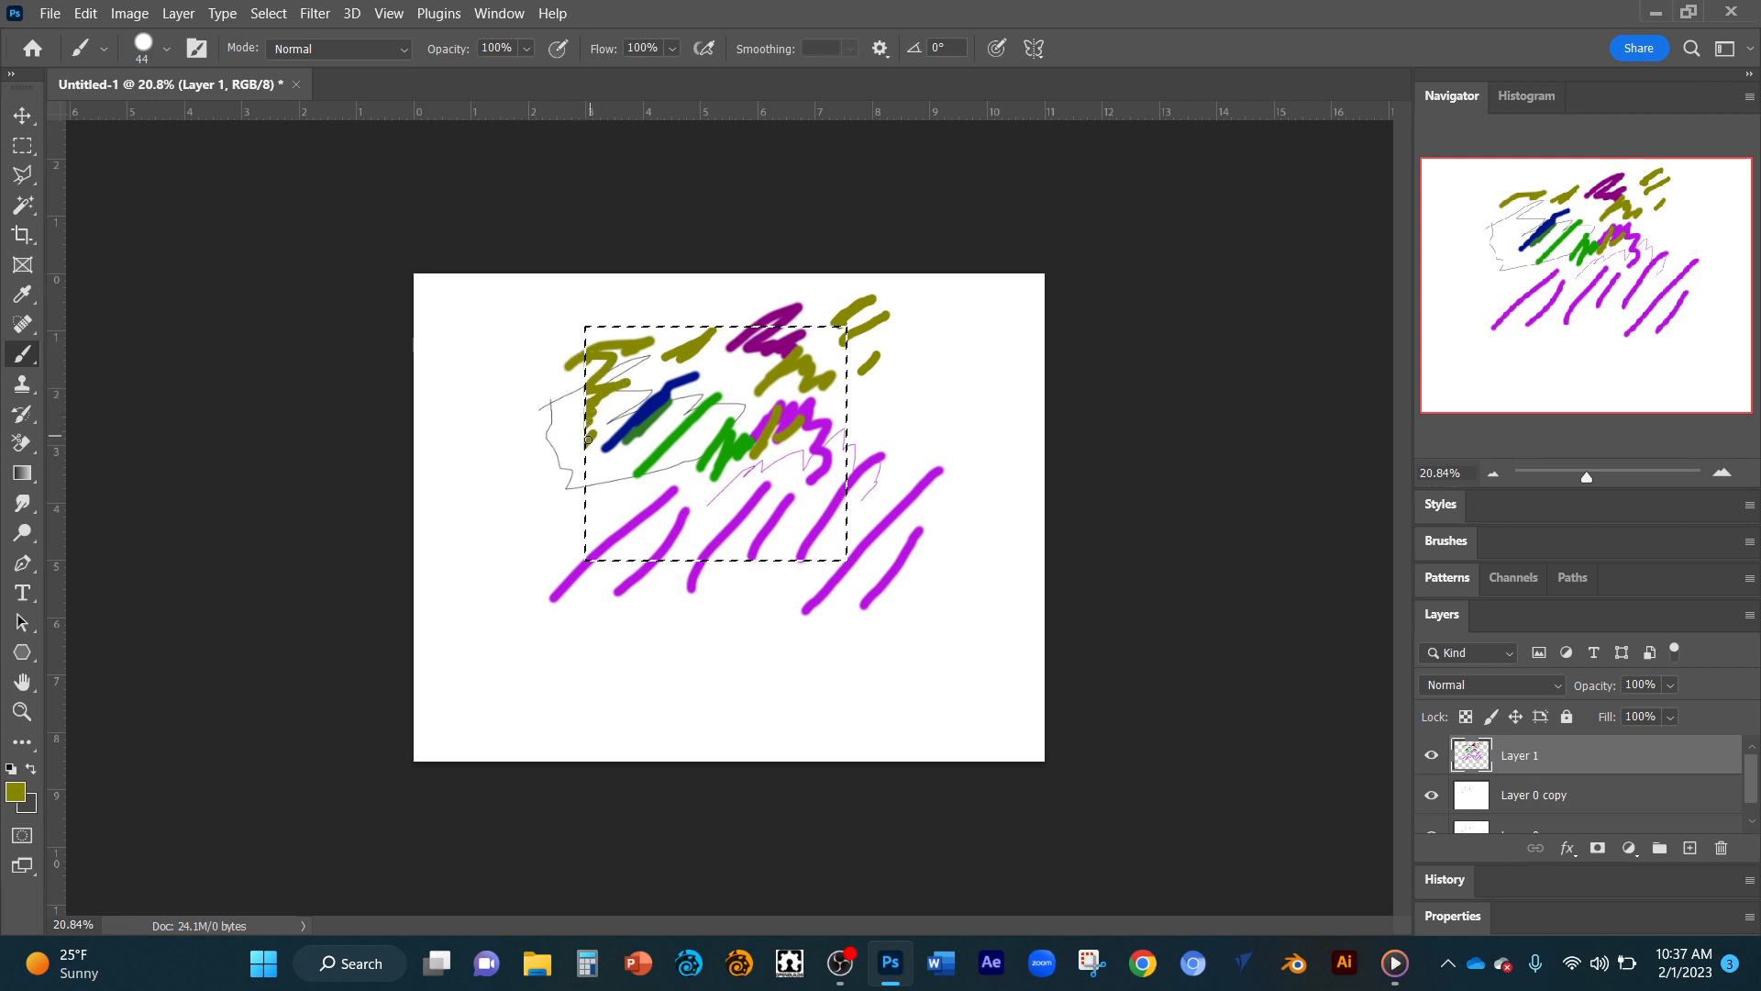
pyautogui.moveTo(599, 474)
pyautogui.mouseDown()
pyautogui.moveTo(616, 404)
pyautogui.moveTo(631, 431)
pyautogui.mouseUp()
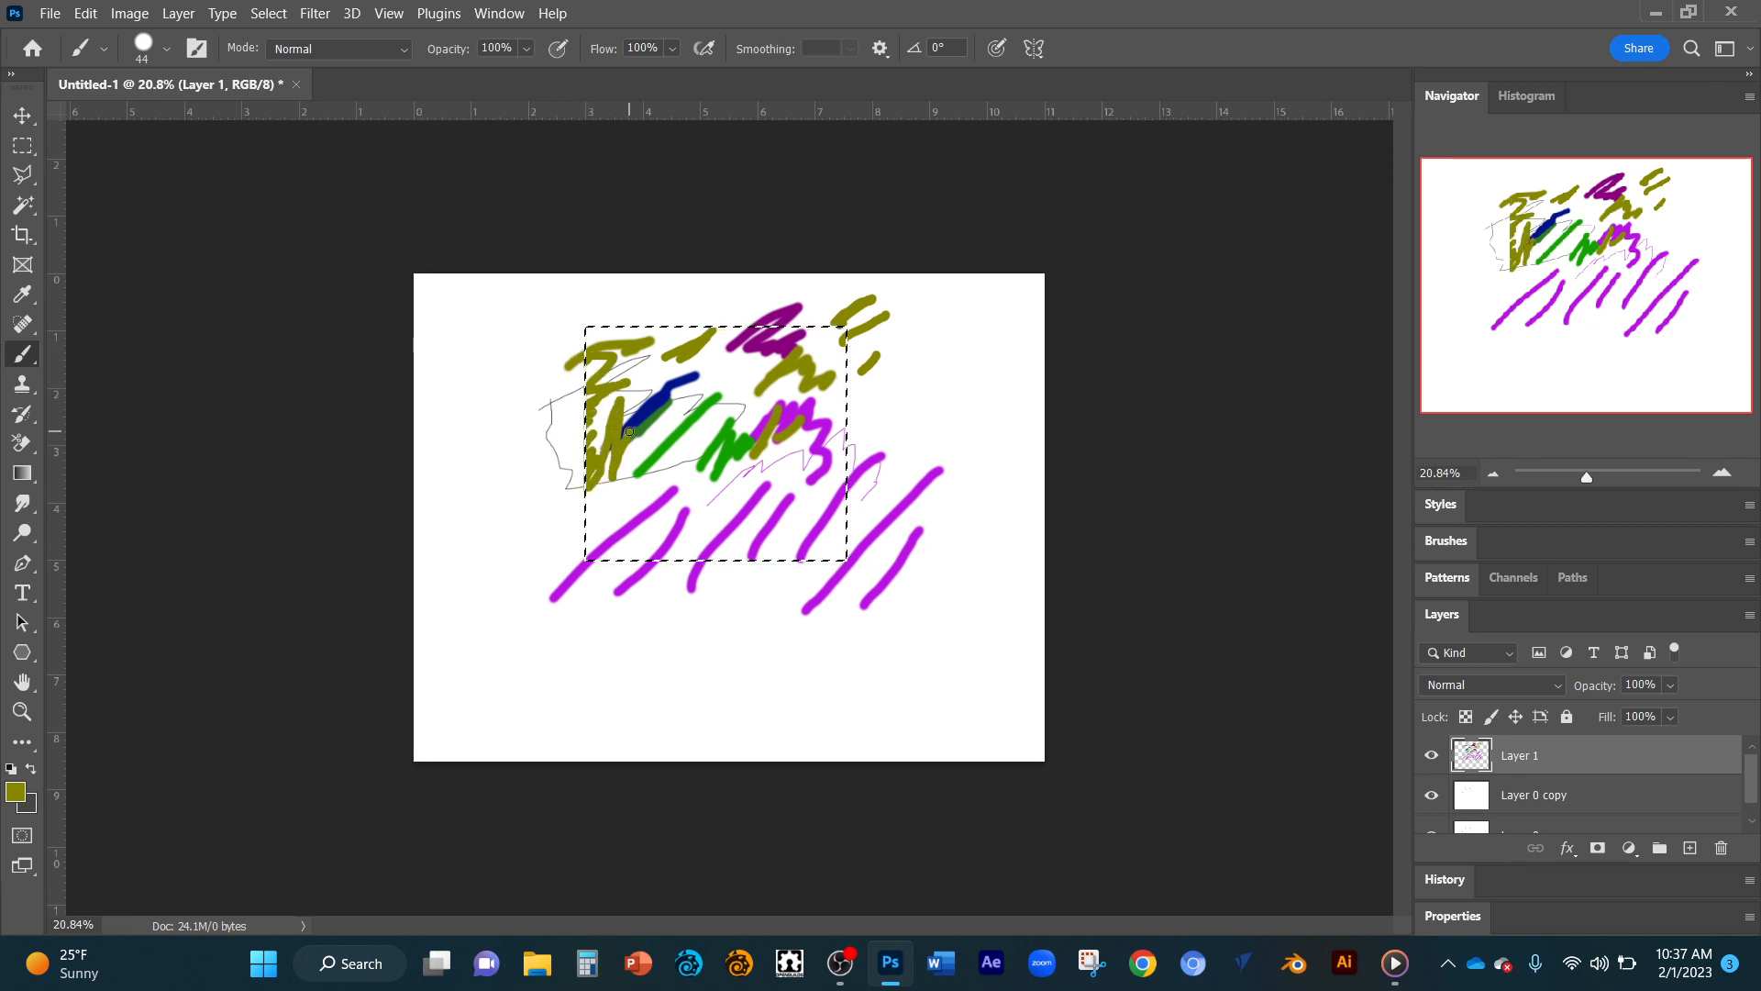
# Enlarge the brush to 95 px and fill in the selection's left edge with thick olive strokes.
pyautogui.rightClick(633, 431)
pyautogui.click(818, 335)
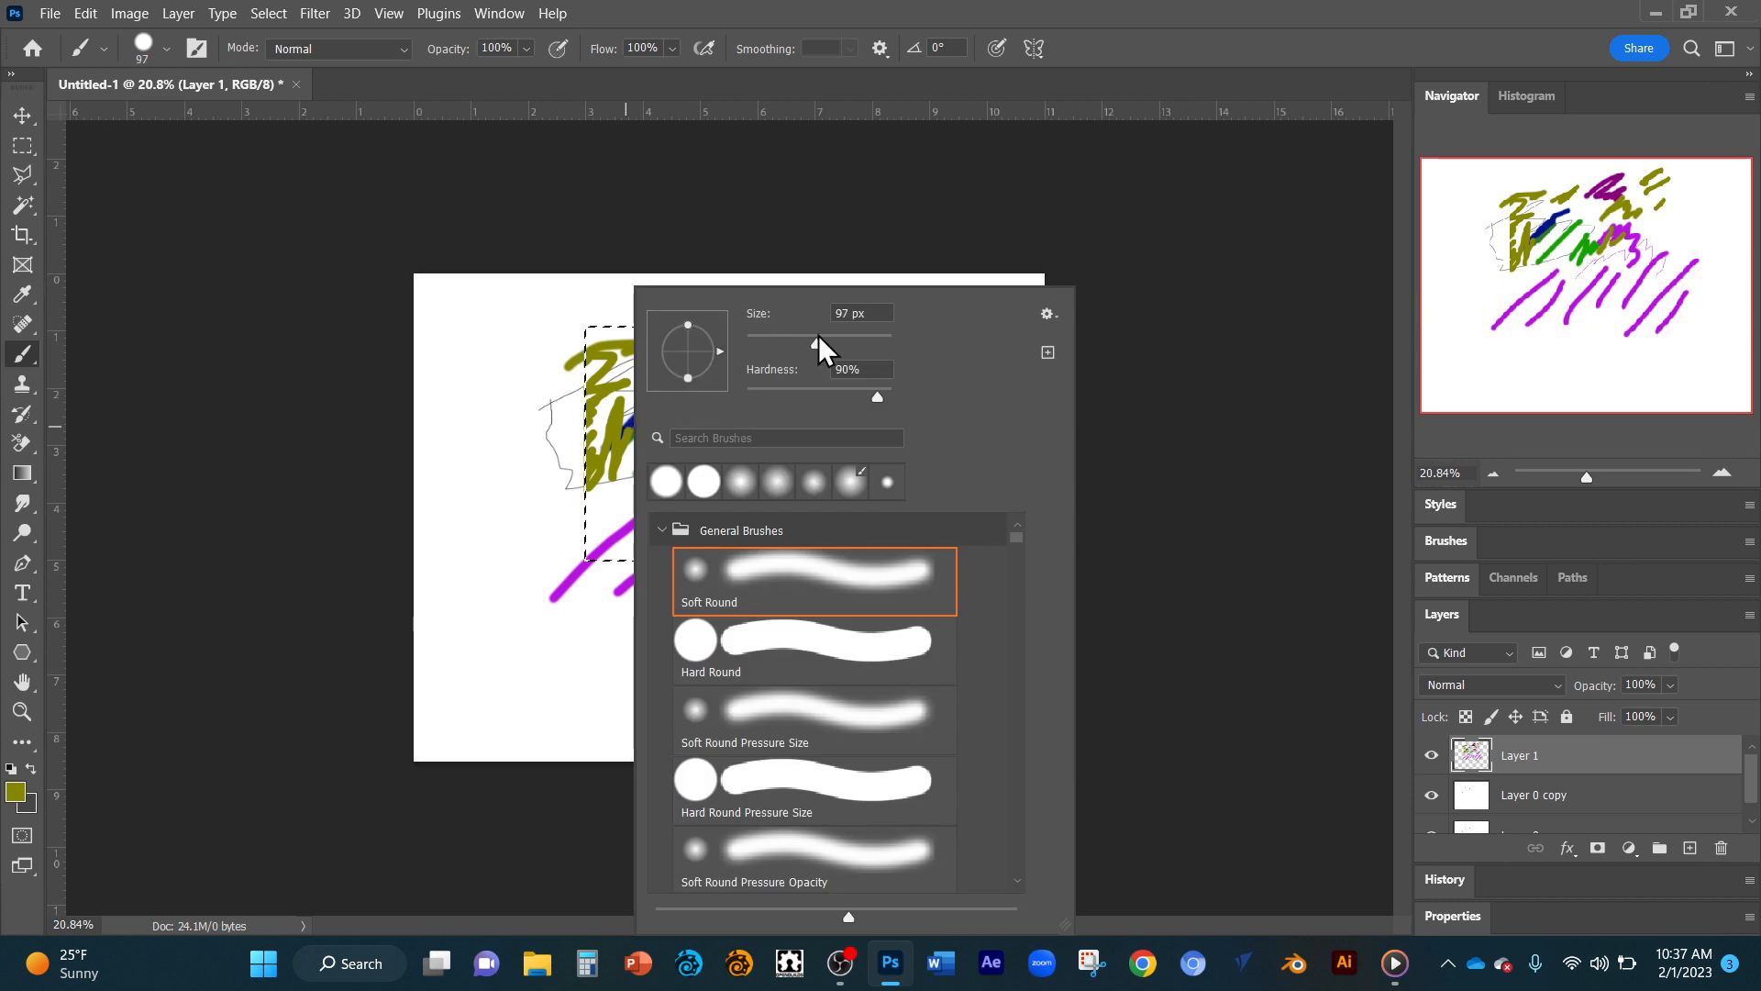
pyautogui.press('Return')
pyautogui.moveTo(624, 385)
pyautogui.mouseDown()
pyautogui.moveTo(614, 471)
pyautogui.moveTo(596, 457)
pyautogui.moveTo(586, 345)
pyautogui.moveTo(584, 486)
pyautogui.mouseUp()
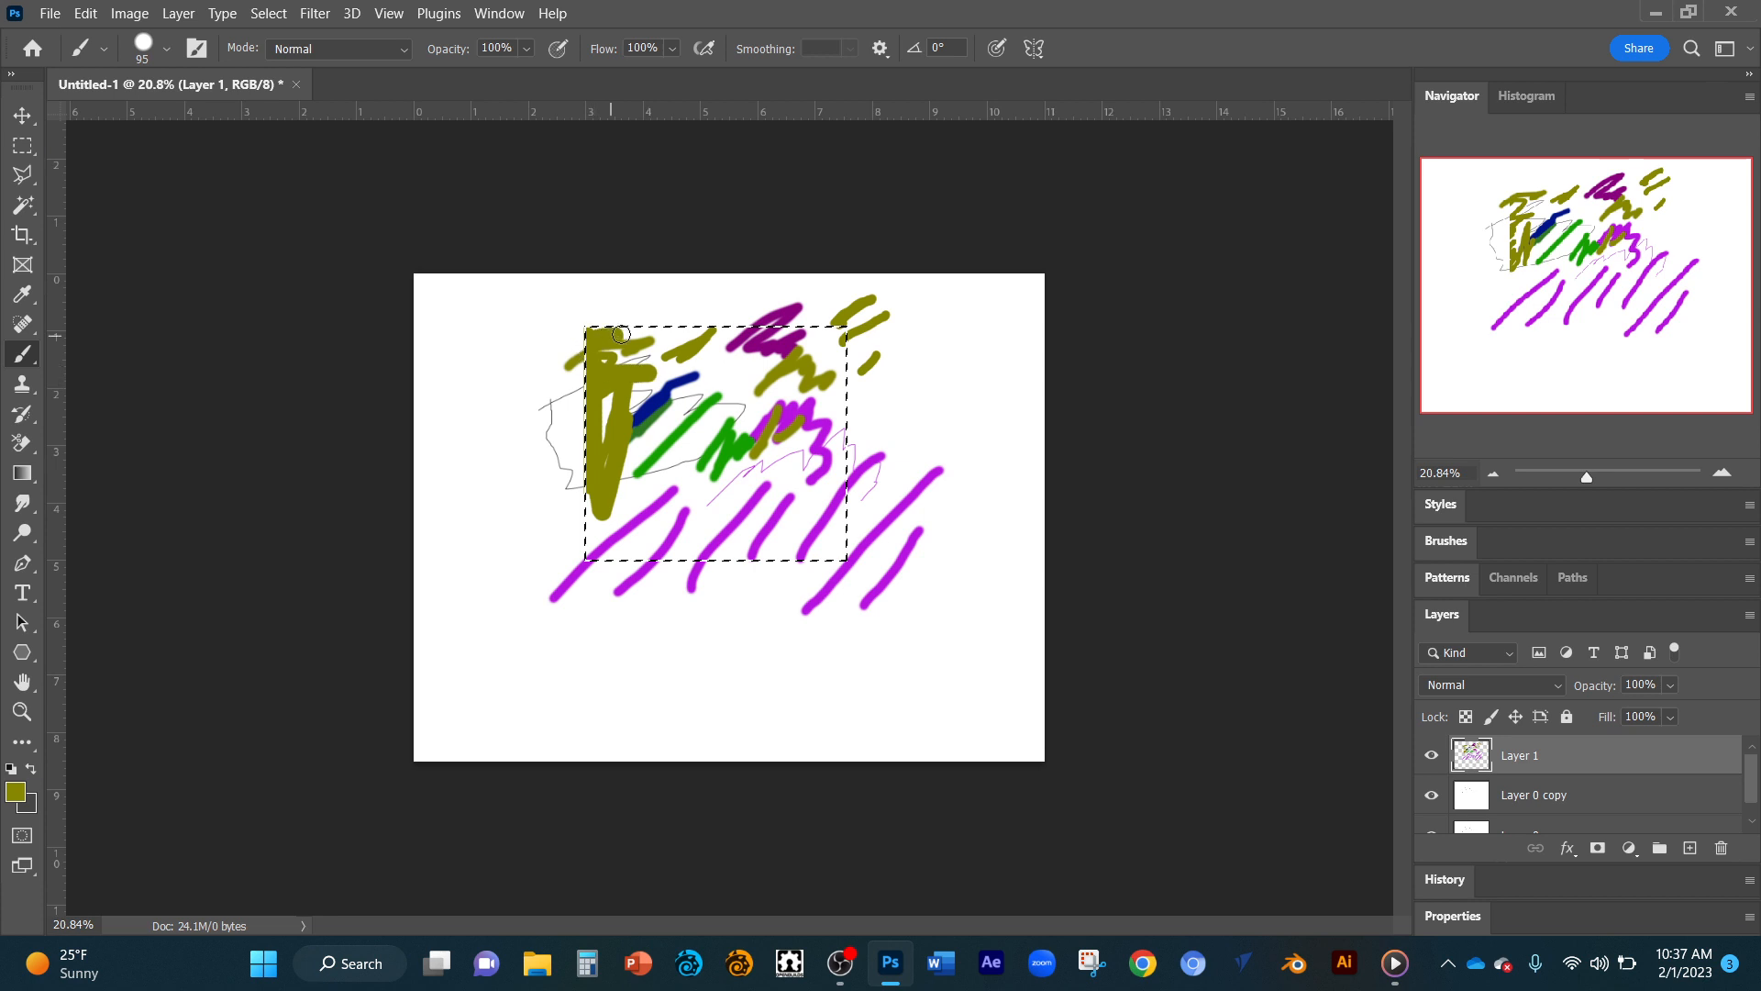
pyautogui.moveTo(621, 334); pyautogui.dragTo(603, 368)
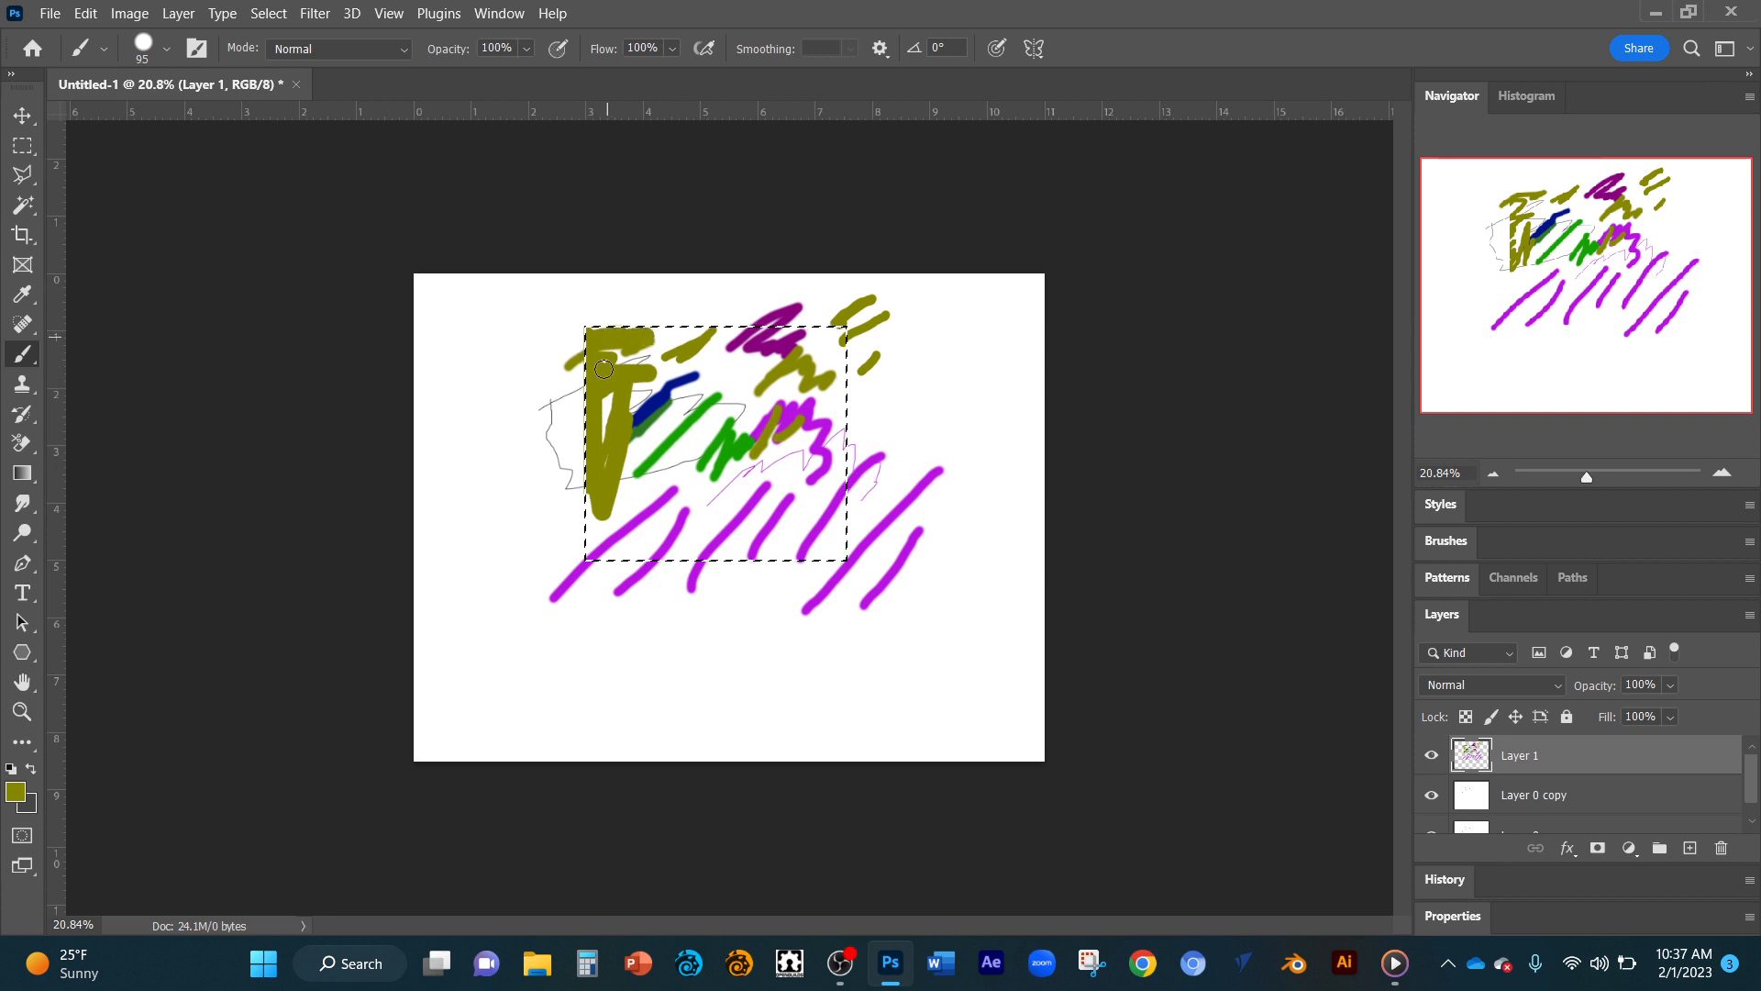
# Switch the brush color to dark blue, paint a solid patch against the selection's upper edge, and deselect.
pyautogui.keyDown('alt'); pyautogui.keyDown('shift'); pyautogui.rightClick(658, 435); pyautogui.keyUp('shift'); pyautogui.keyUp('alt')
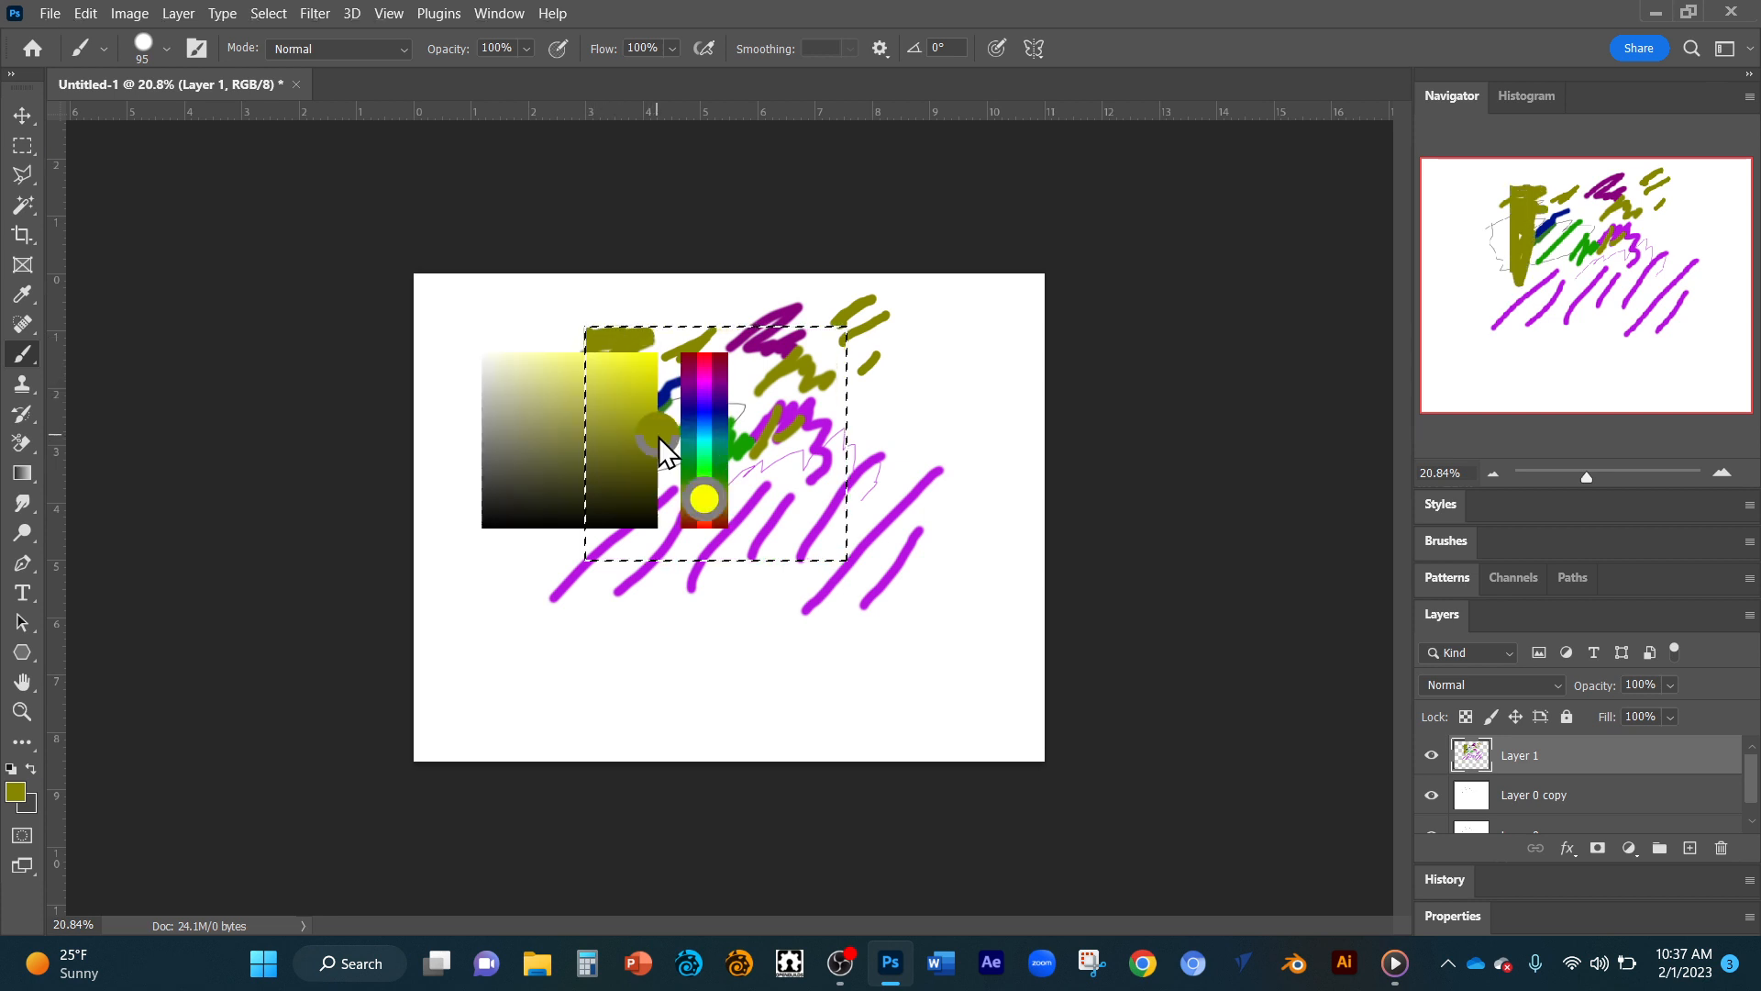
pyautogui.moveTo(688, 398)
pyautogui.mouseDown()
pyautogui.moveTo(655, 383)
pyautogui.moveTo(653, 352)
pyautogui.moveTo(633, 352)
pyautogui.moveTo(692, 329)
pyautogui.moveTo(645, 338)
pyautogui.moveTo(665, 342)
pyautogui.moveTo(666, 376)
pyautogui.moveTo(654, 410)
pyautogui.mouseUp()
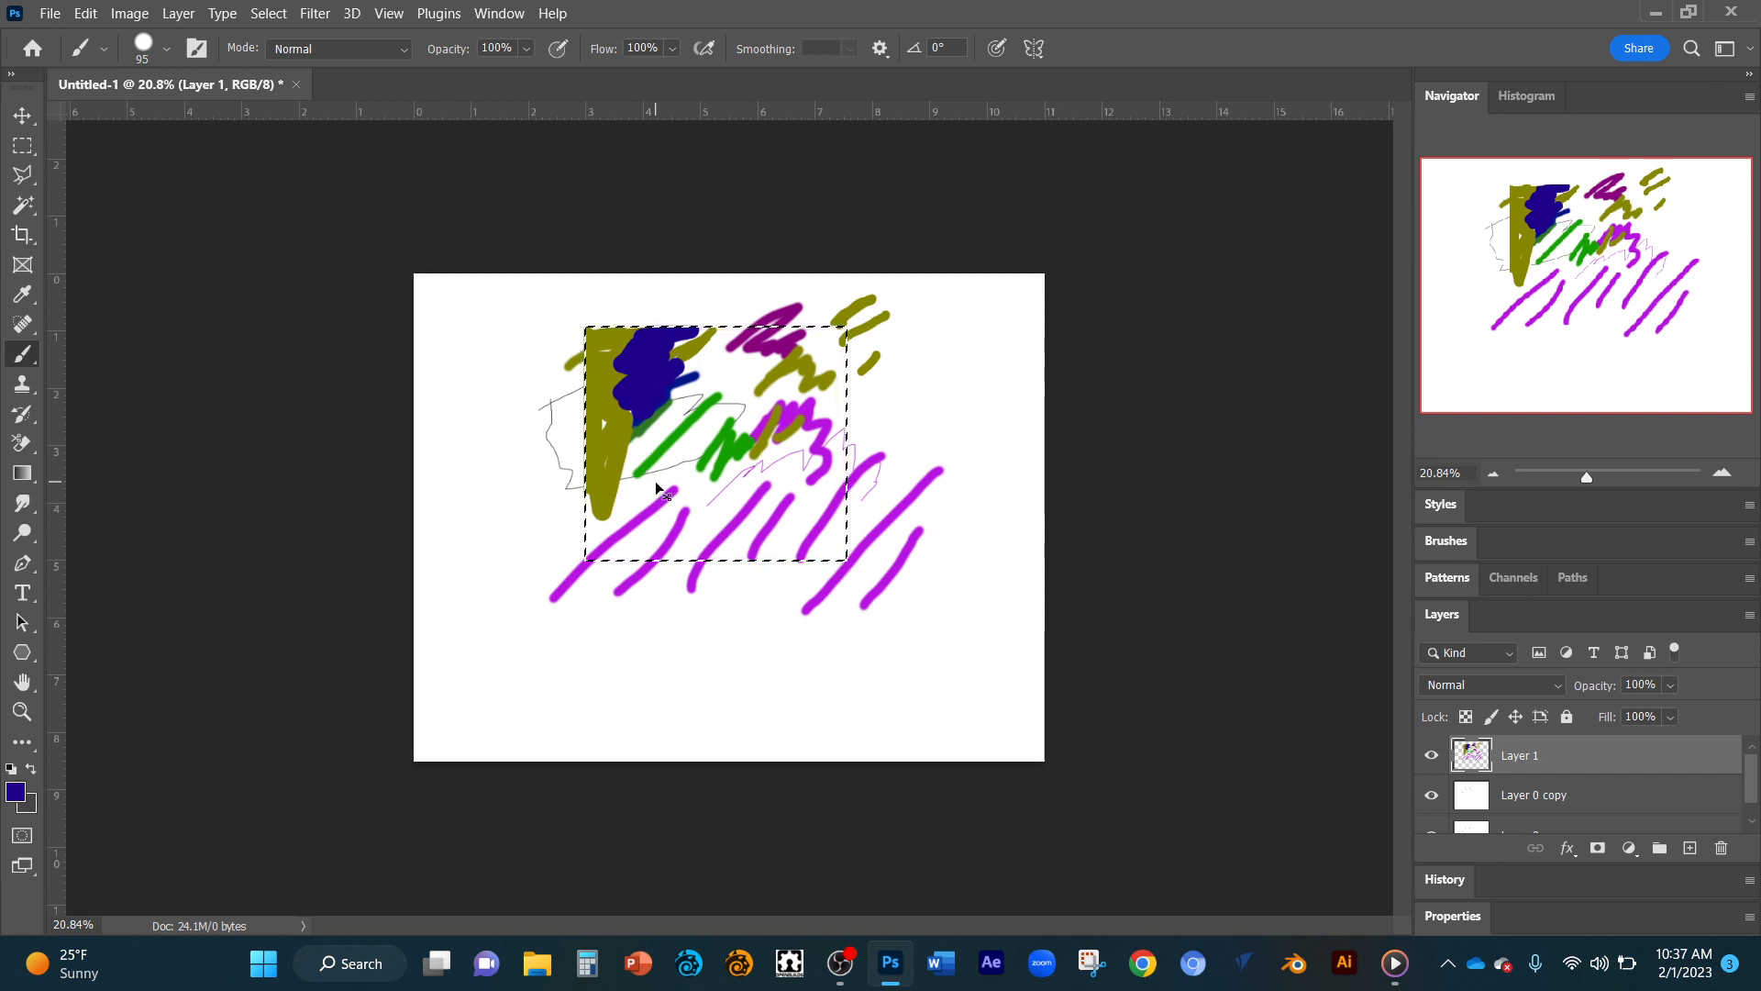
pyautogui.hotkey('ctrl', 'd')
# Make an elliptical marquee selection below the painted strokes, overlapping the lower ends of the purple ones.
pyautogui.click(20, 150)
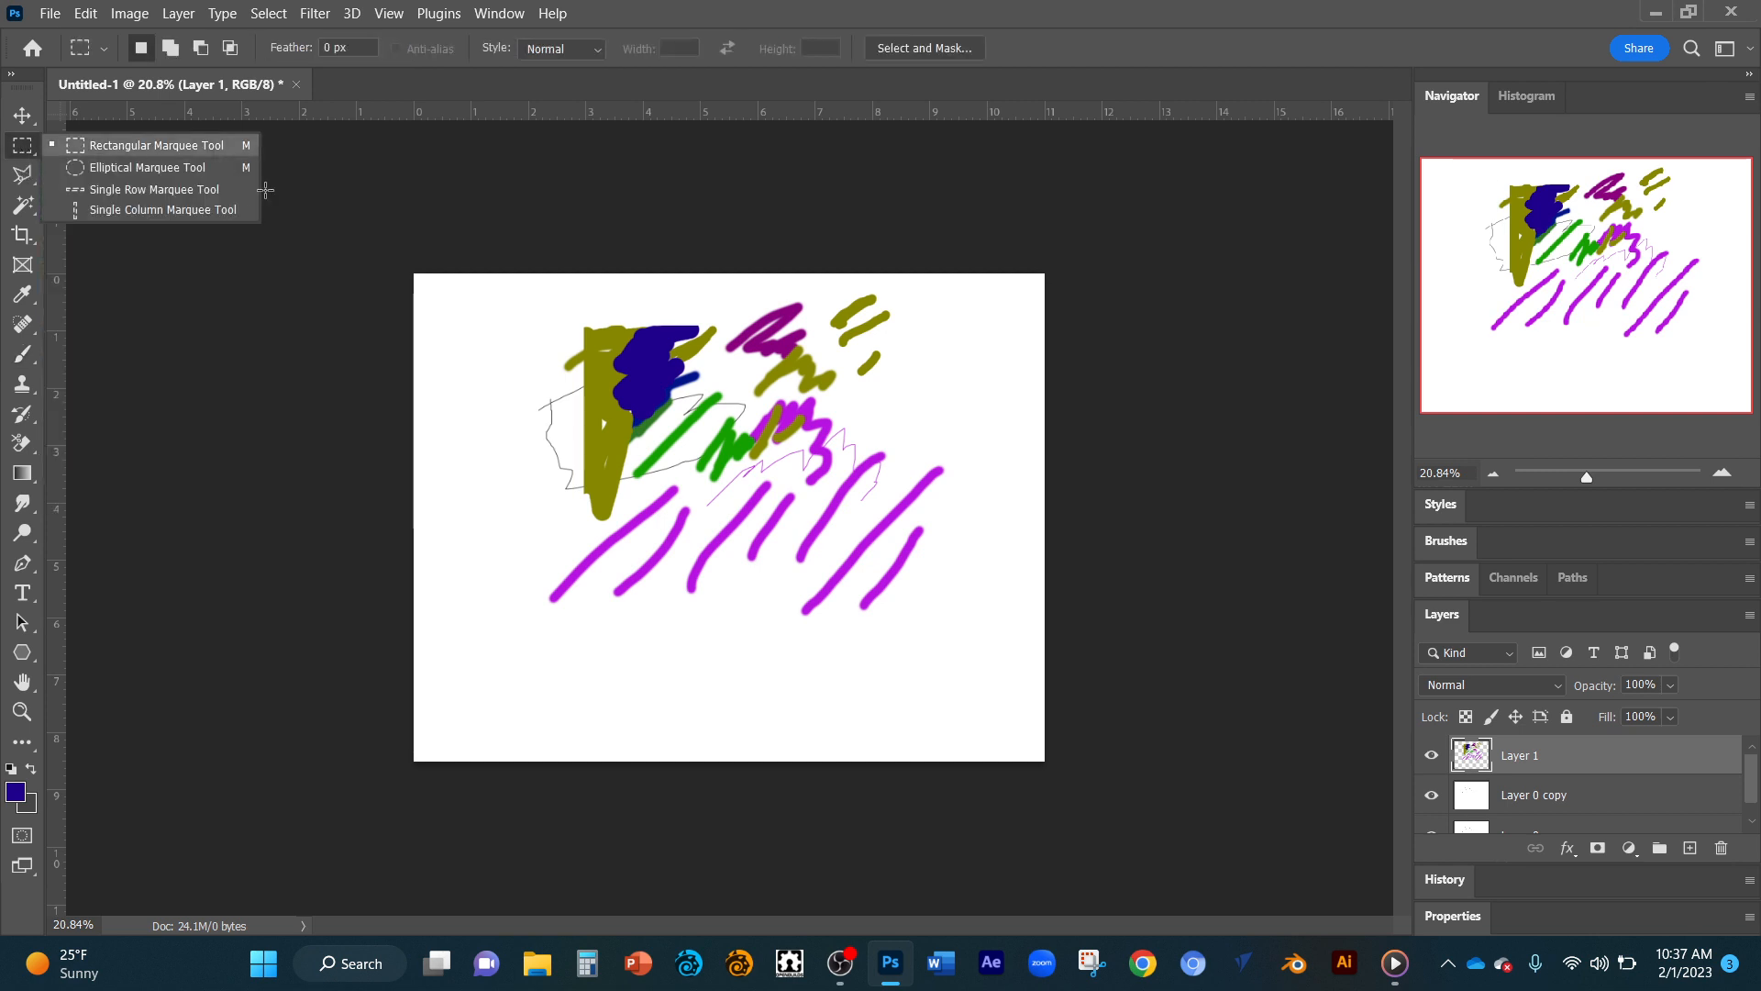
pyautogui.click(123, 168)
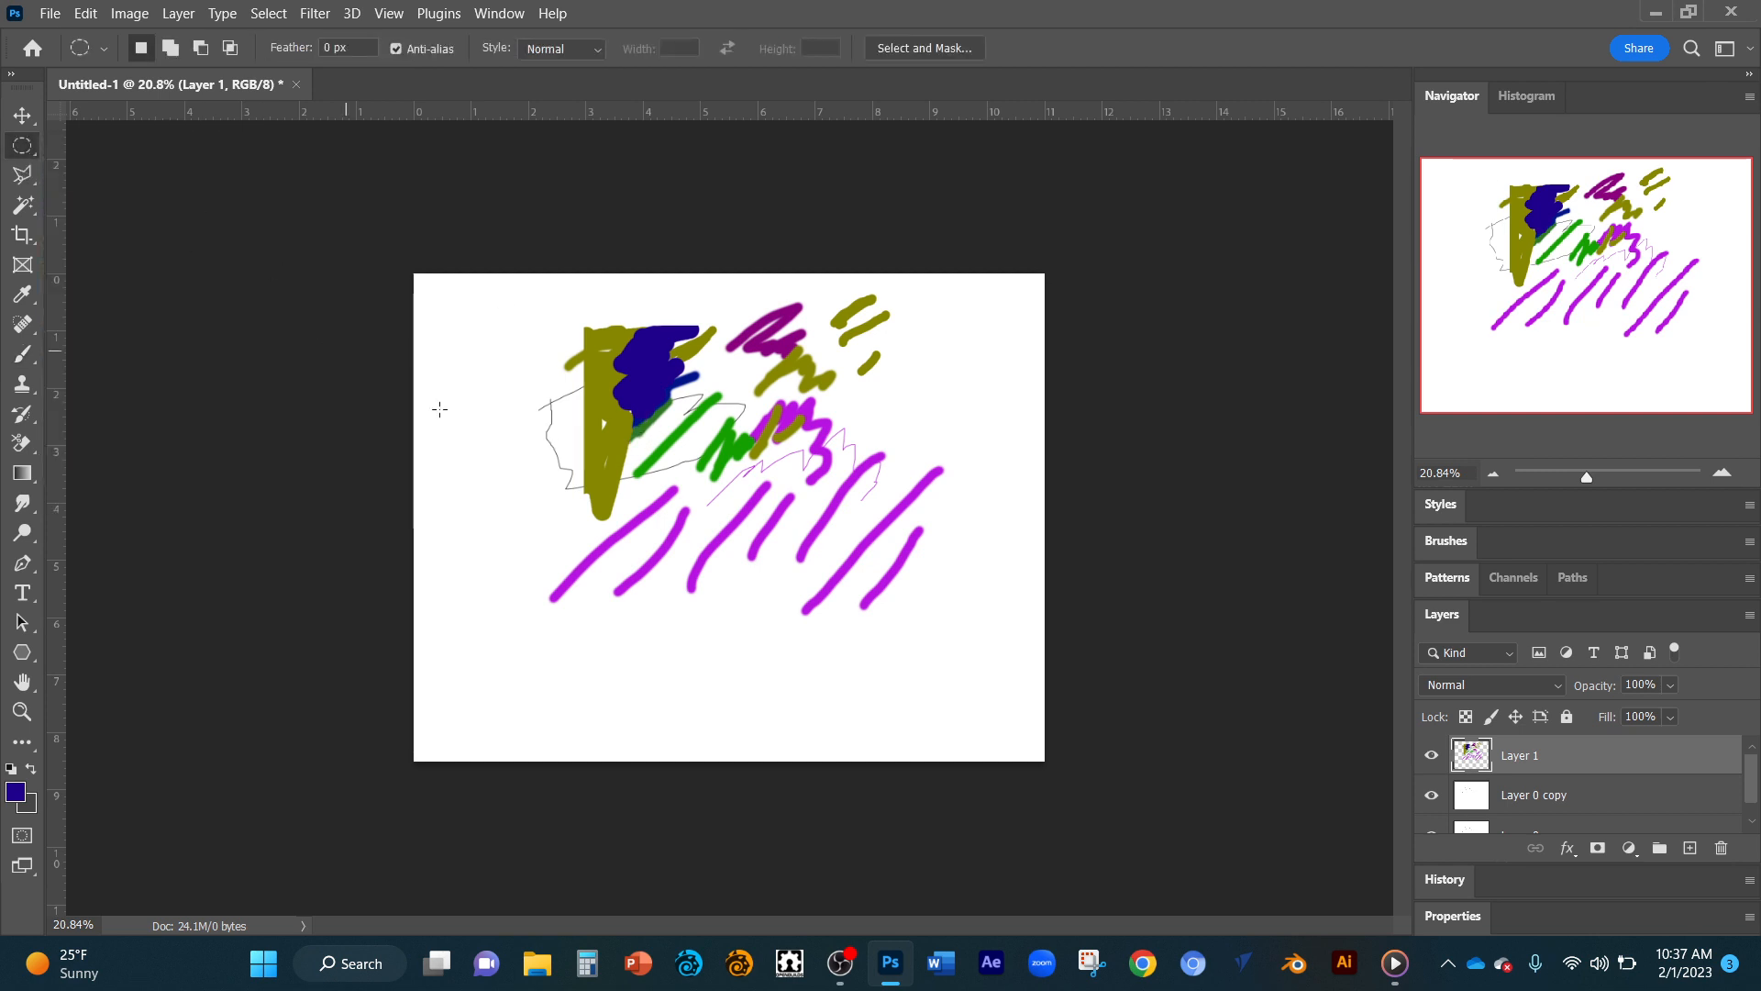
pyautogui.moveTo(606, 545); pyautogui.dragTo(819, 734)
# Paint dark blue strokes with the Brush tool along the upper-left edge inside the elliptical selection.
pyautogui.press('b')
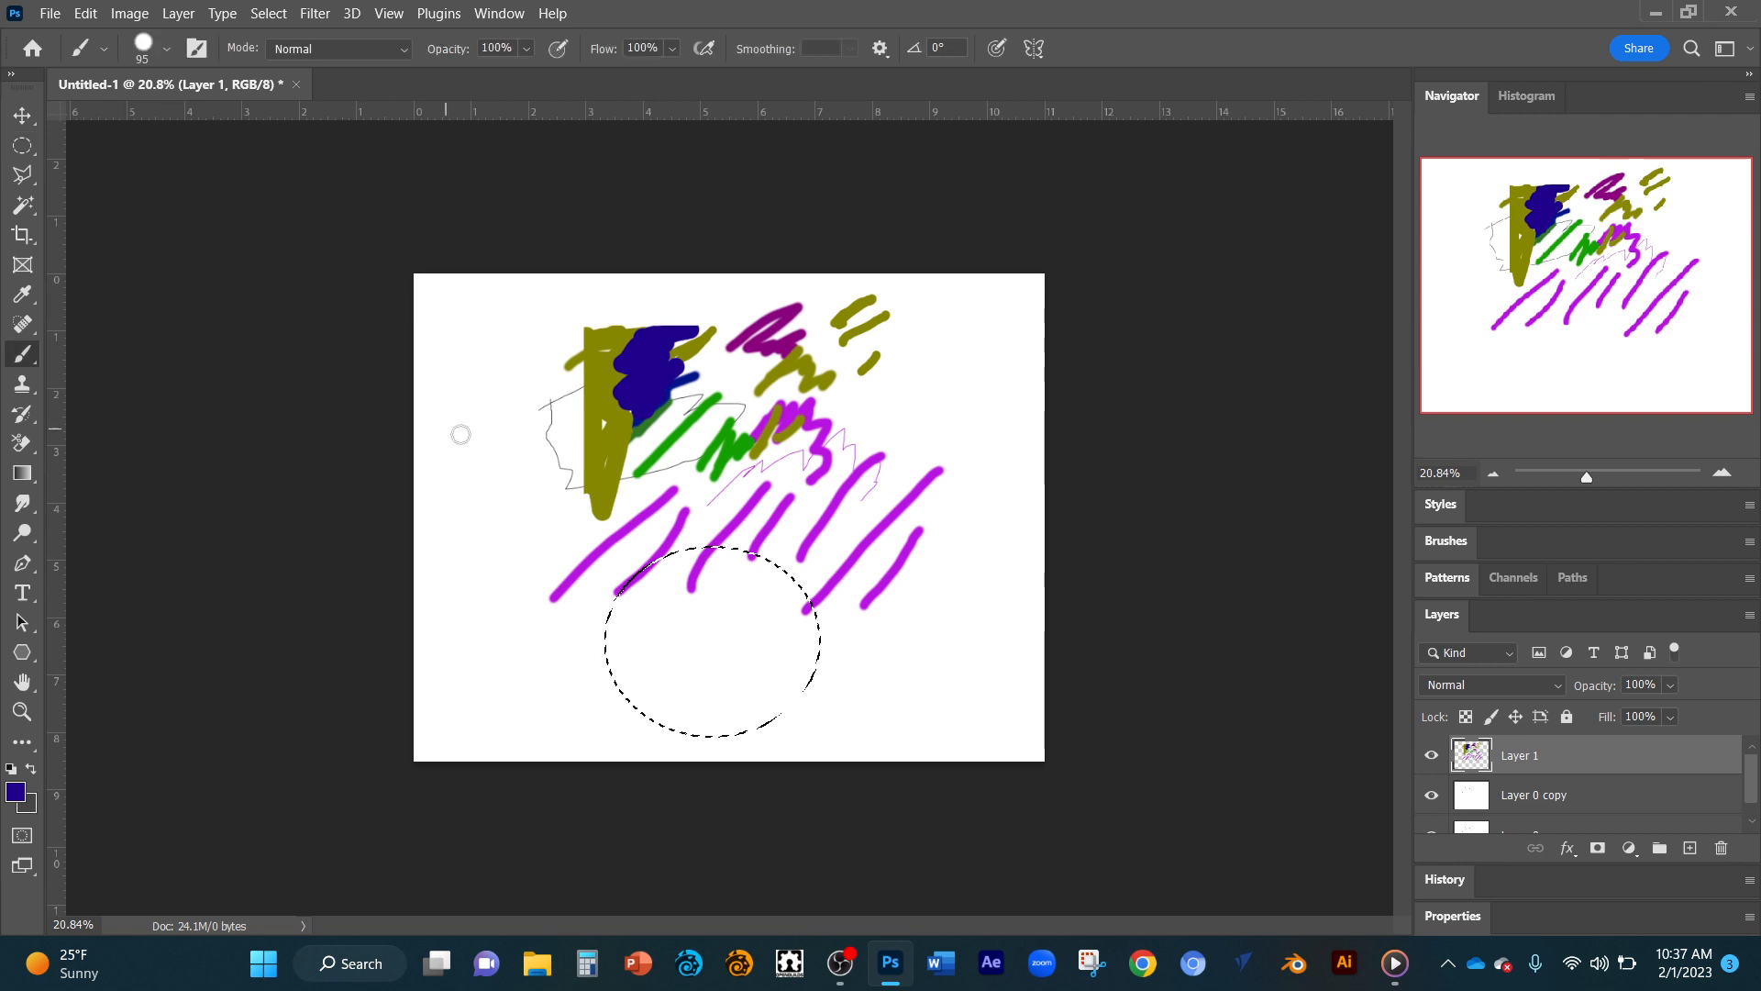
pyautogui.moveTo(642, 596)
pyautogui.mouseDown()
pyautogui.moveTo(665, 568)
pyautogui.moveTo(714, 561)
pyautogui.moveTo(680, 562)
pyautogui.moveTo(603, 650)
pyautogui.mouseUp()
pyautogui.moveTo(664, 619)
pyautogui.mouseDown()
pyautogui.moveTo(613, 725)
pyautogui.moveTo(673, 633)
pyautogui.mouseUp()
# Enlarge the brush to 338 px, fill the whole elliptical selection with dark blue, and deselect.
pyautogui.rightClick(671, 634)
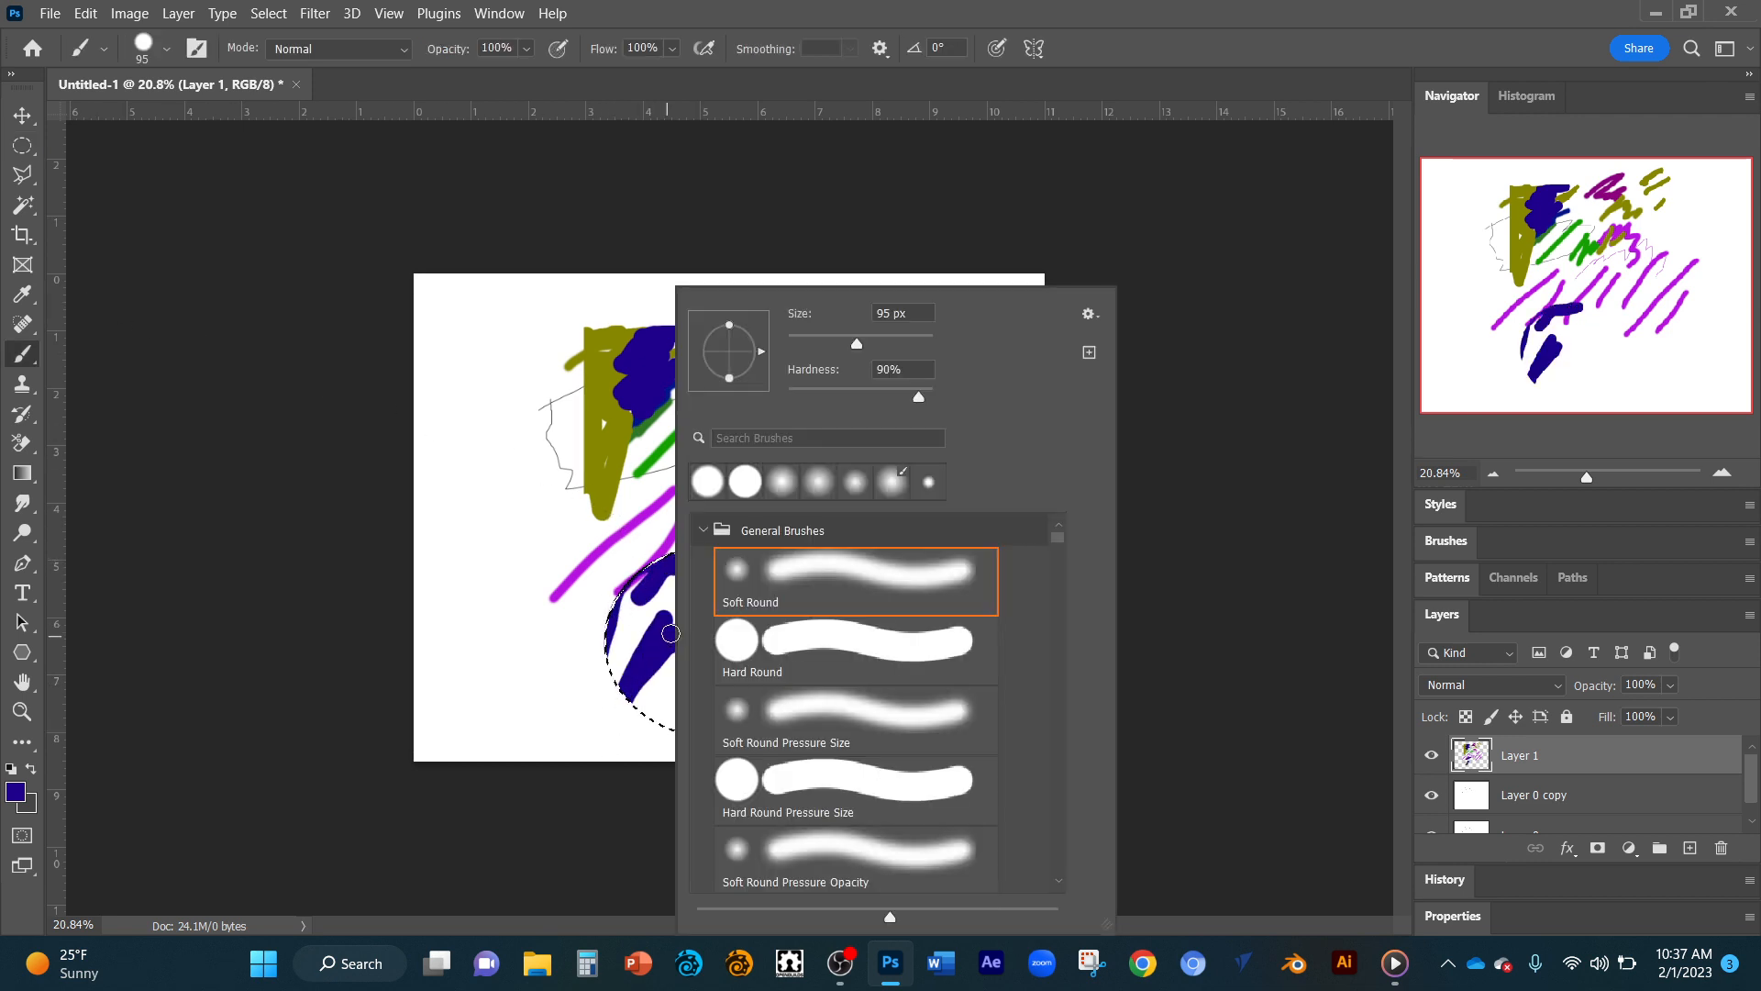
pyautogui.click(907, 344)
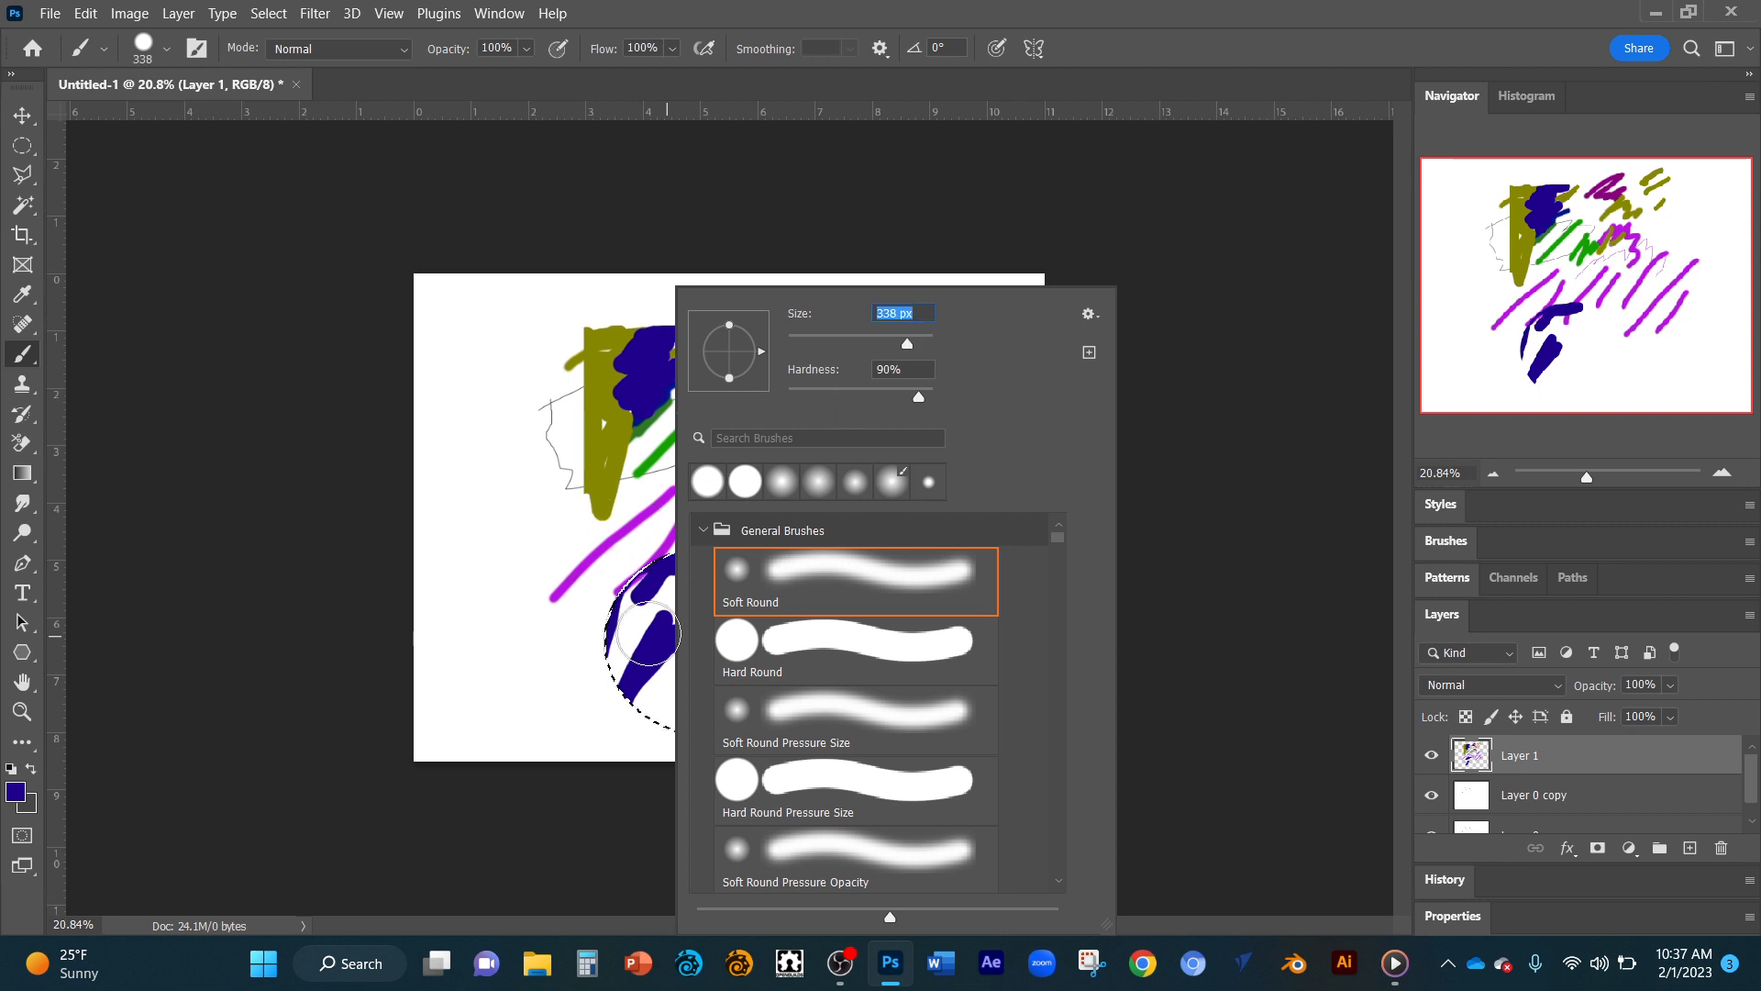
pyautogui.moveTo(648, 633)
pyautogui.mouseDown()
pyautogui.moveTo(636, 707)
pyautogui.moveTo(679, 570)
pyautogui.moveTo(676, 647)
pyautogui.moveTo(736, 603)
pyautogui.moveTo(780, 652)
pyautogui.moveTo(729, 578)
pyautogui.moveTo(788, 628)
pyautogui.moveTo(796, 721)
pyautogui.moveTo(704, 754)
pyautogui.moveTo(668, 730)
pyautogui.moveTo(730, 694)
pyautogui.moveTo(700, 712)
pyautogui.mouseUp()
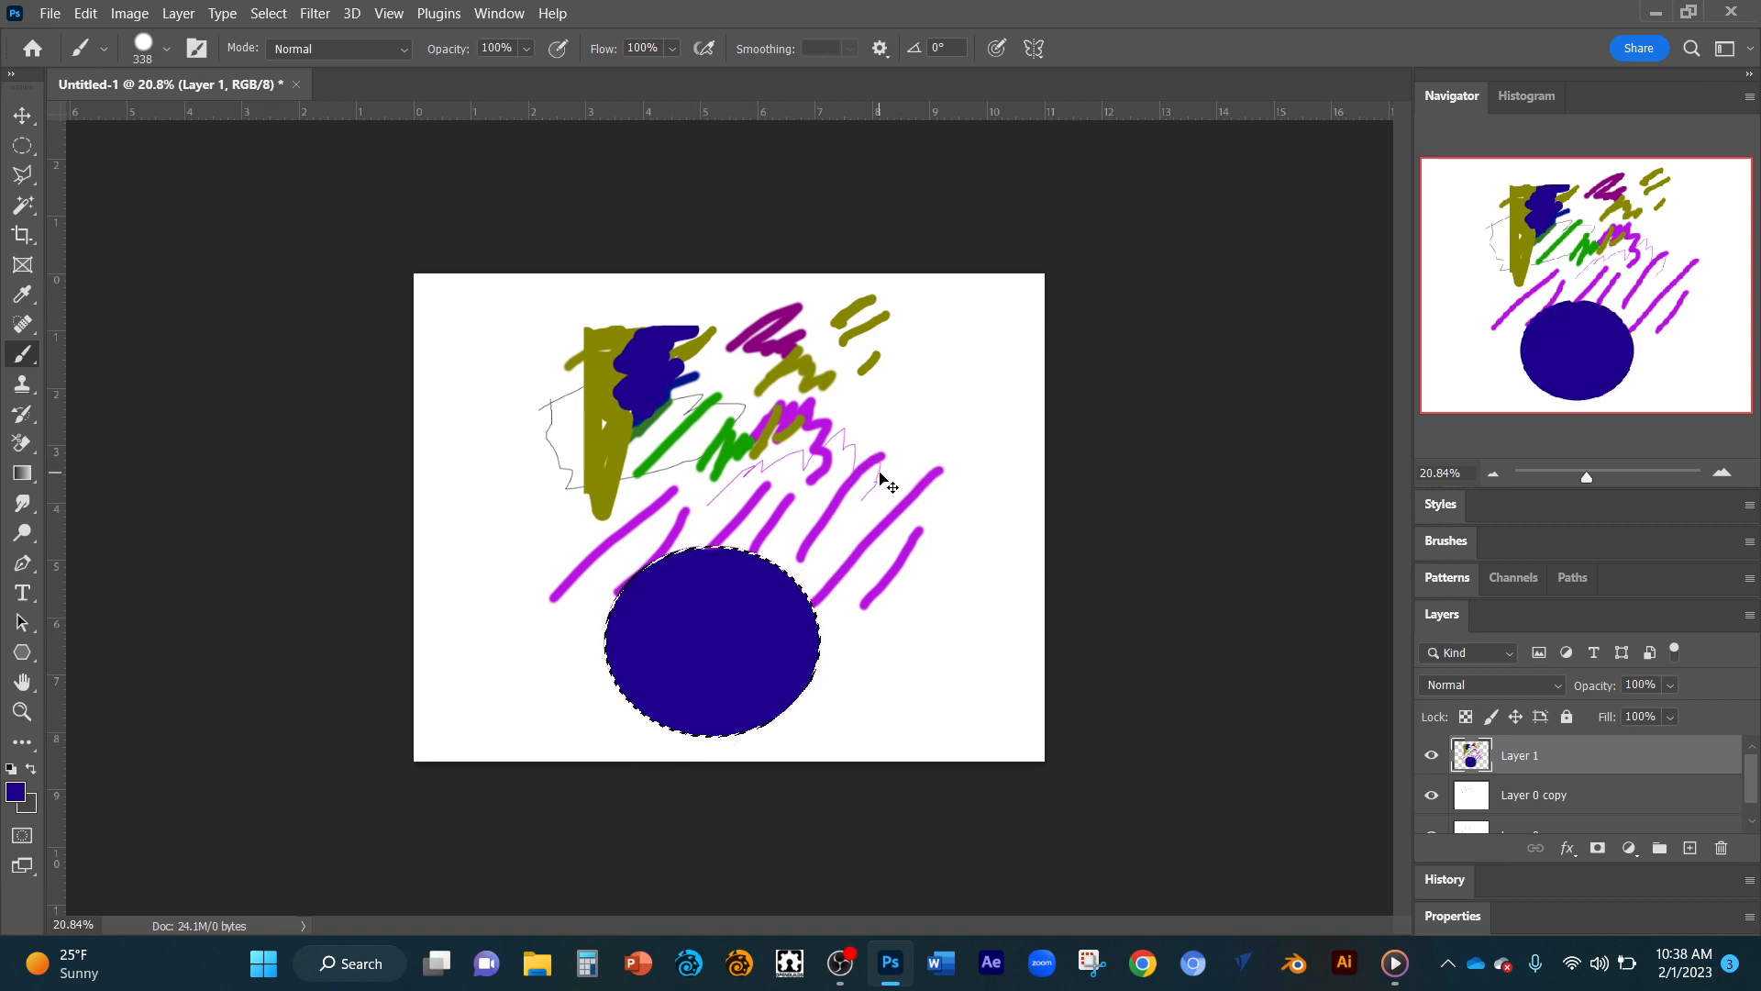
pyautogui.hotkey('ctrl', 'd')
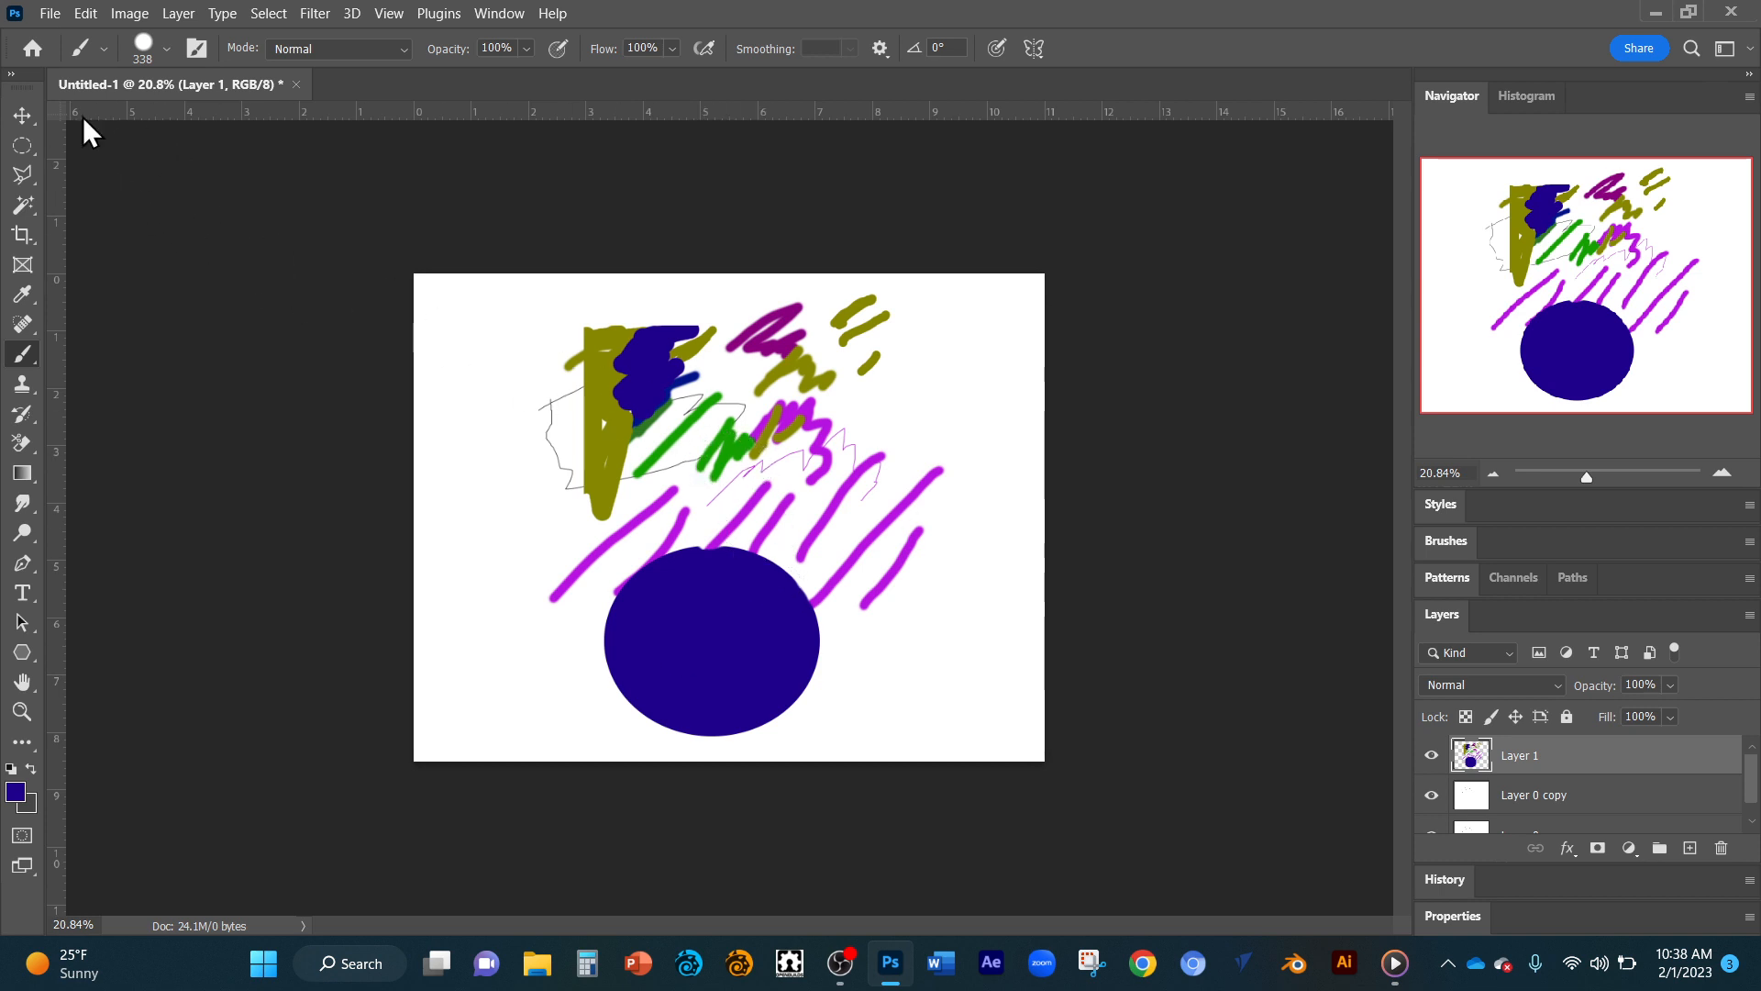
# Draw a closed freehand selection with the Lasso tool around the rightmost purple strokes.
pyautogui.click(23, 174)
pyautogui.rightClick(25, 173)
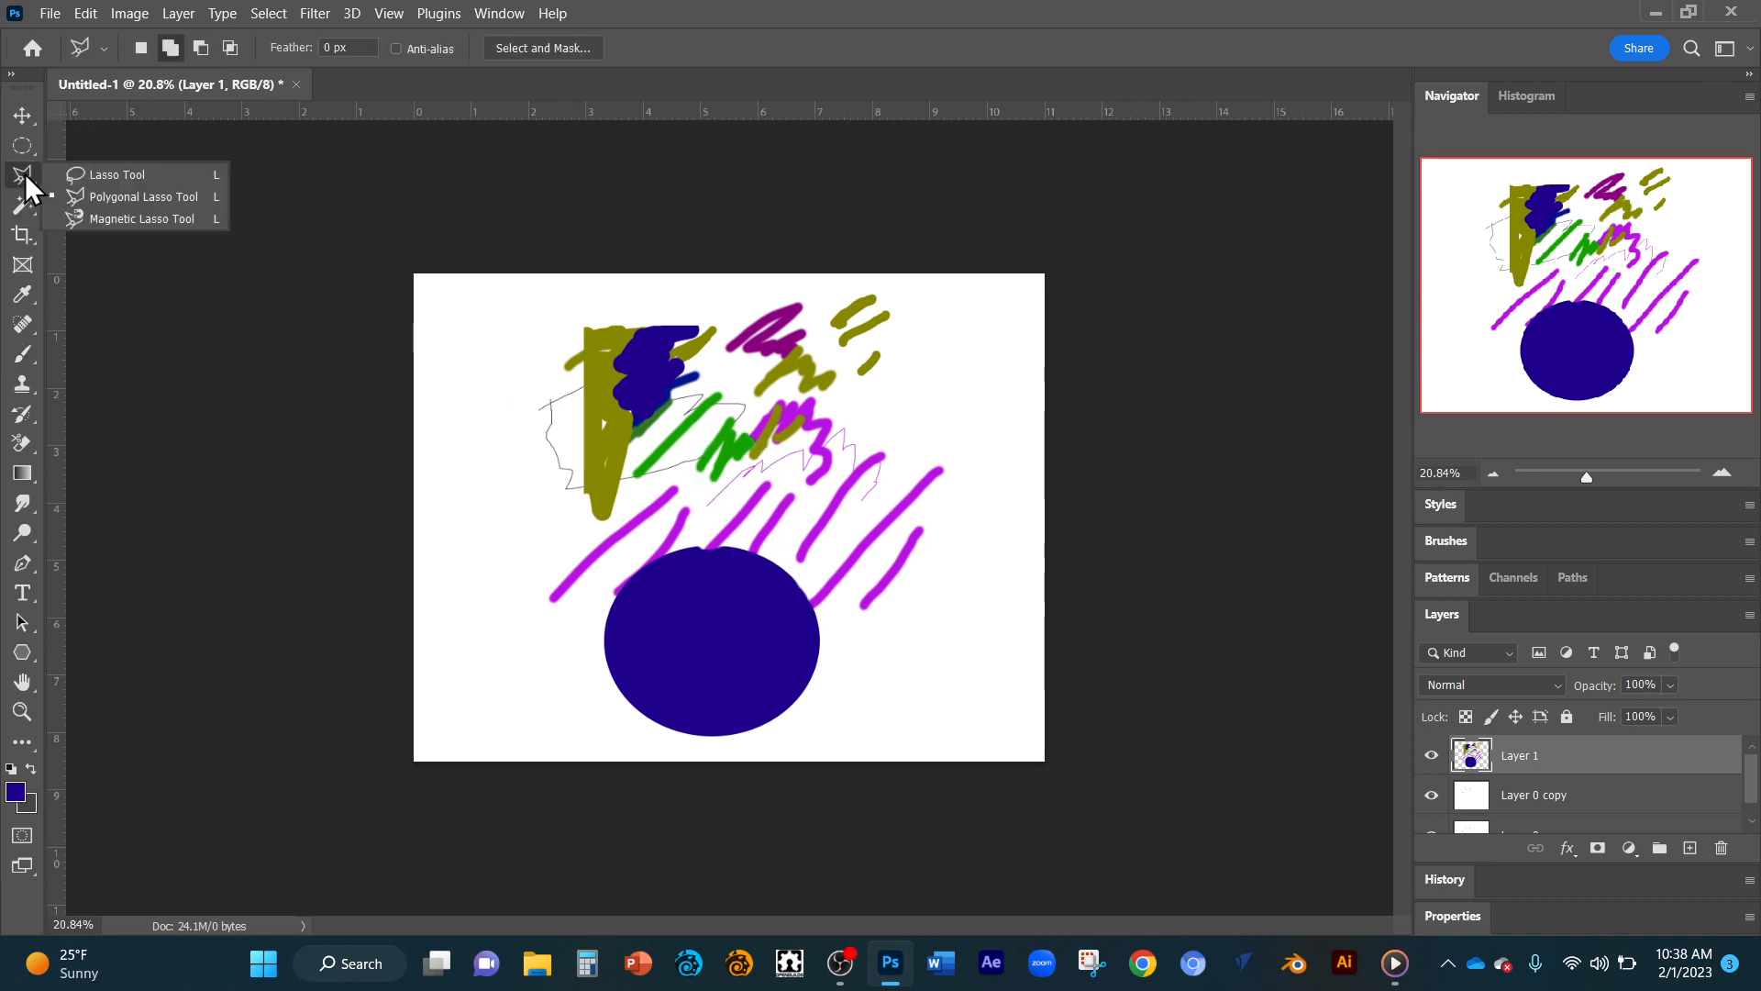
pyautogui.click(102, 176)
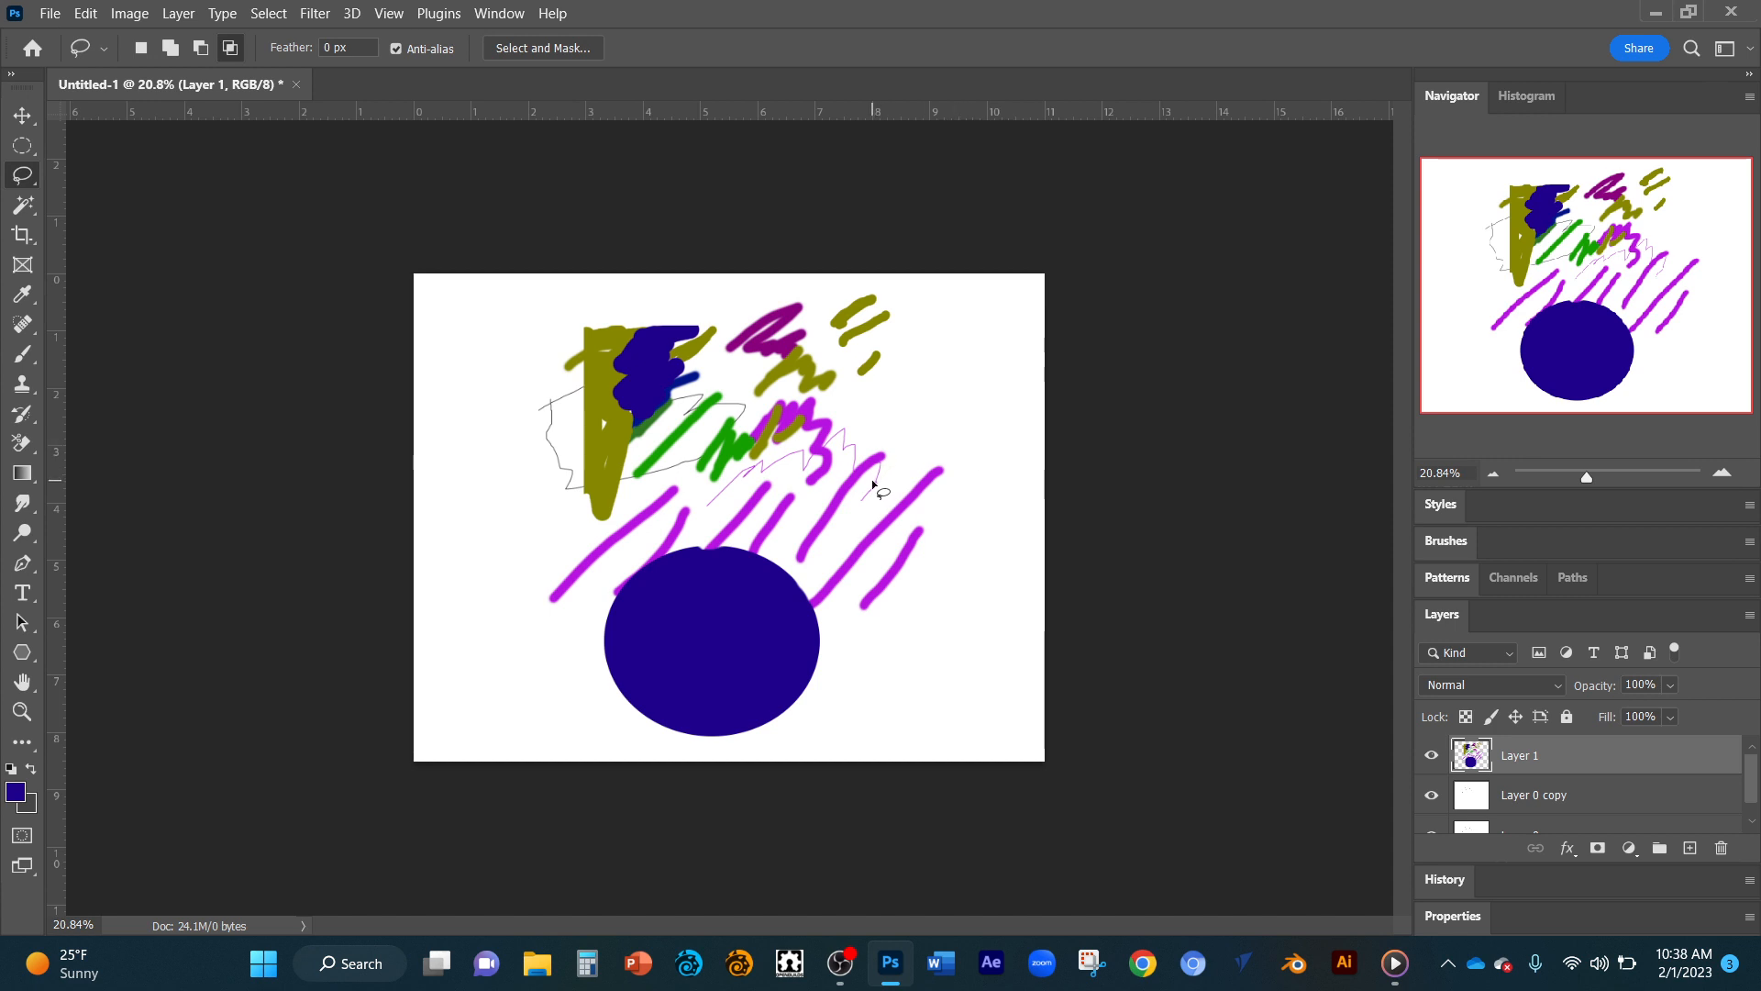
pyautogui.moveTo(872, 482)
pyautogui.mouseDown()
pyautogui.moveTo(977, 397)
pyautogui.moveTo(964, 596)
pyautogui.moveTo(827, 539)
pyautogui.mouseUp()
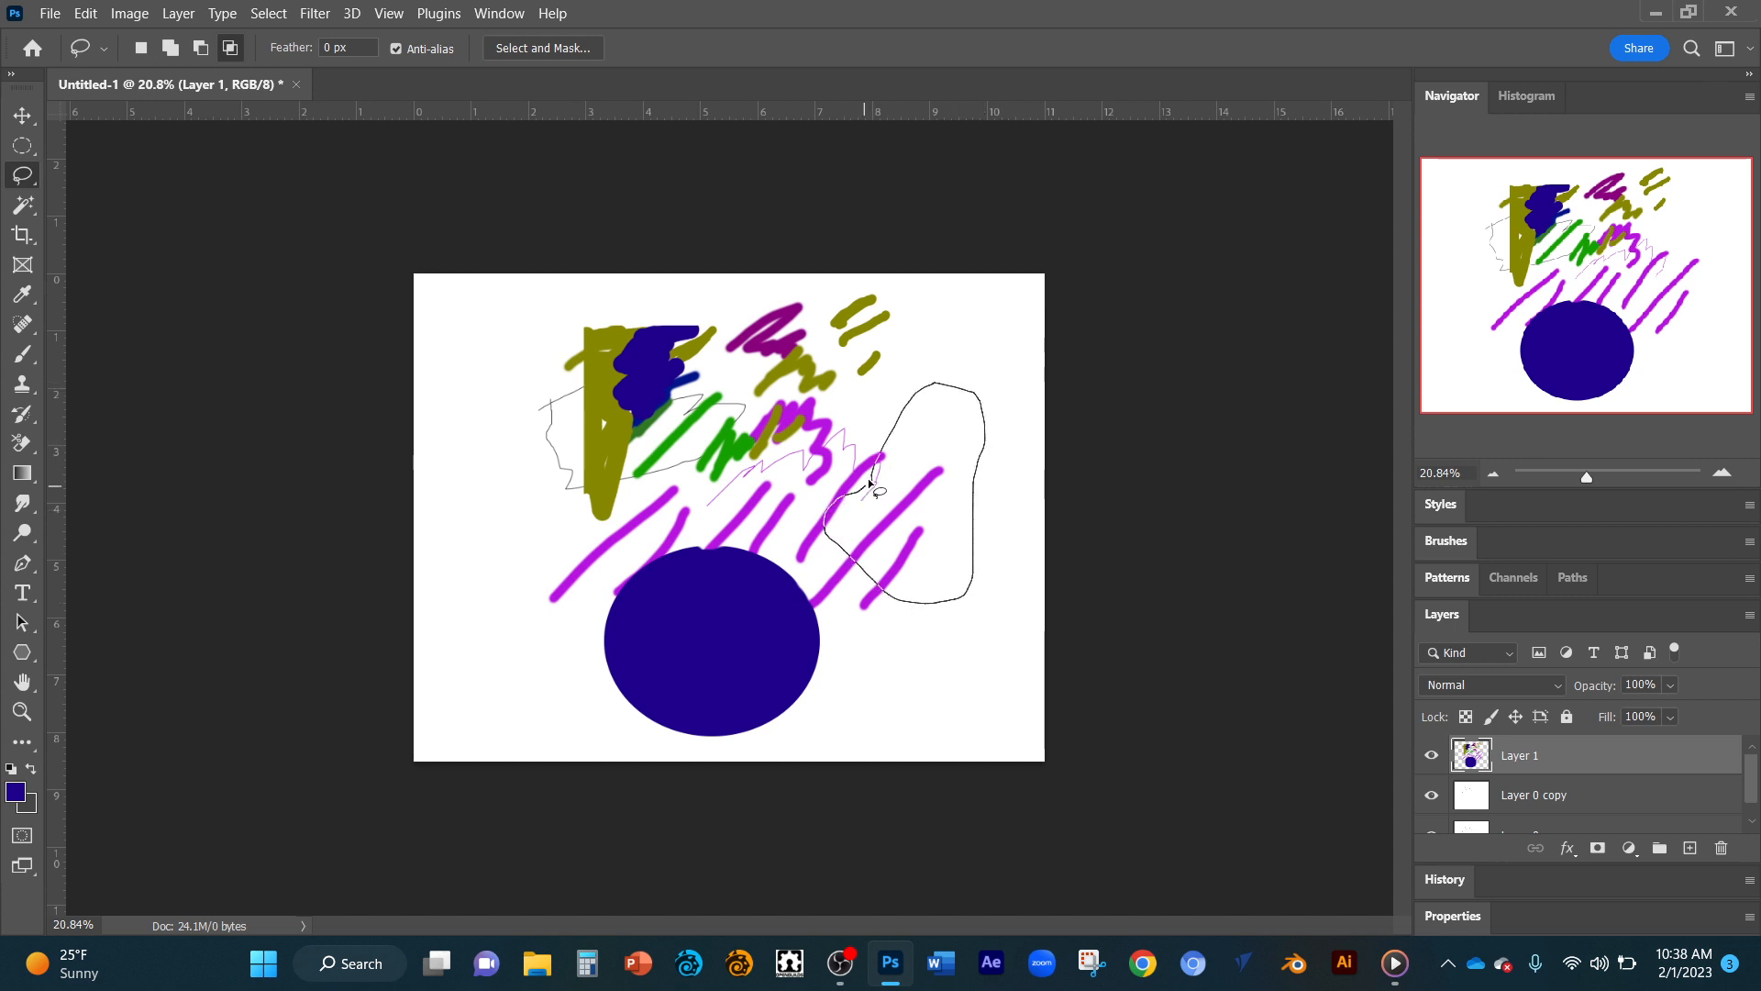
pyautogui.moveTo(875, 473); pyautogui.dragTo(876, 474)
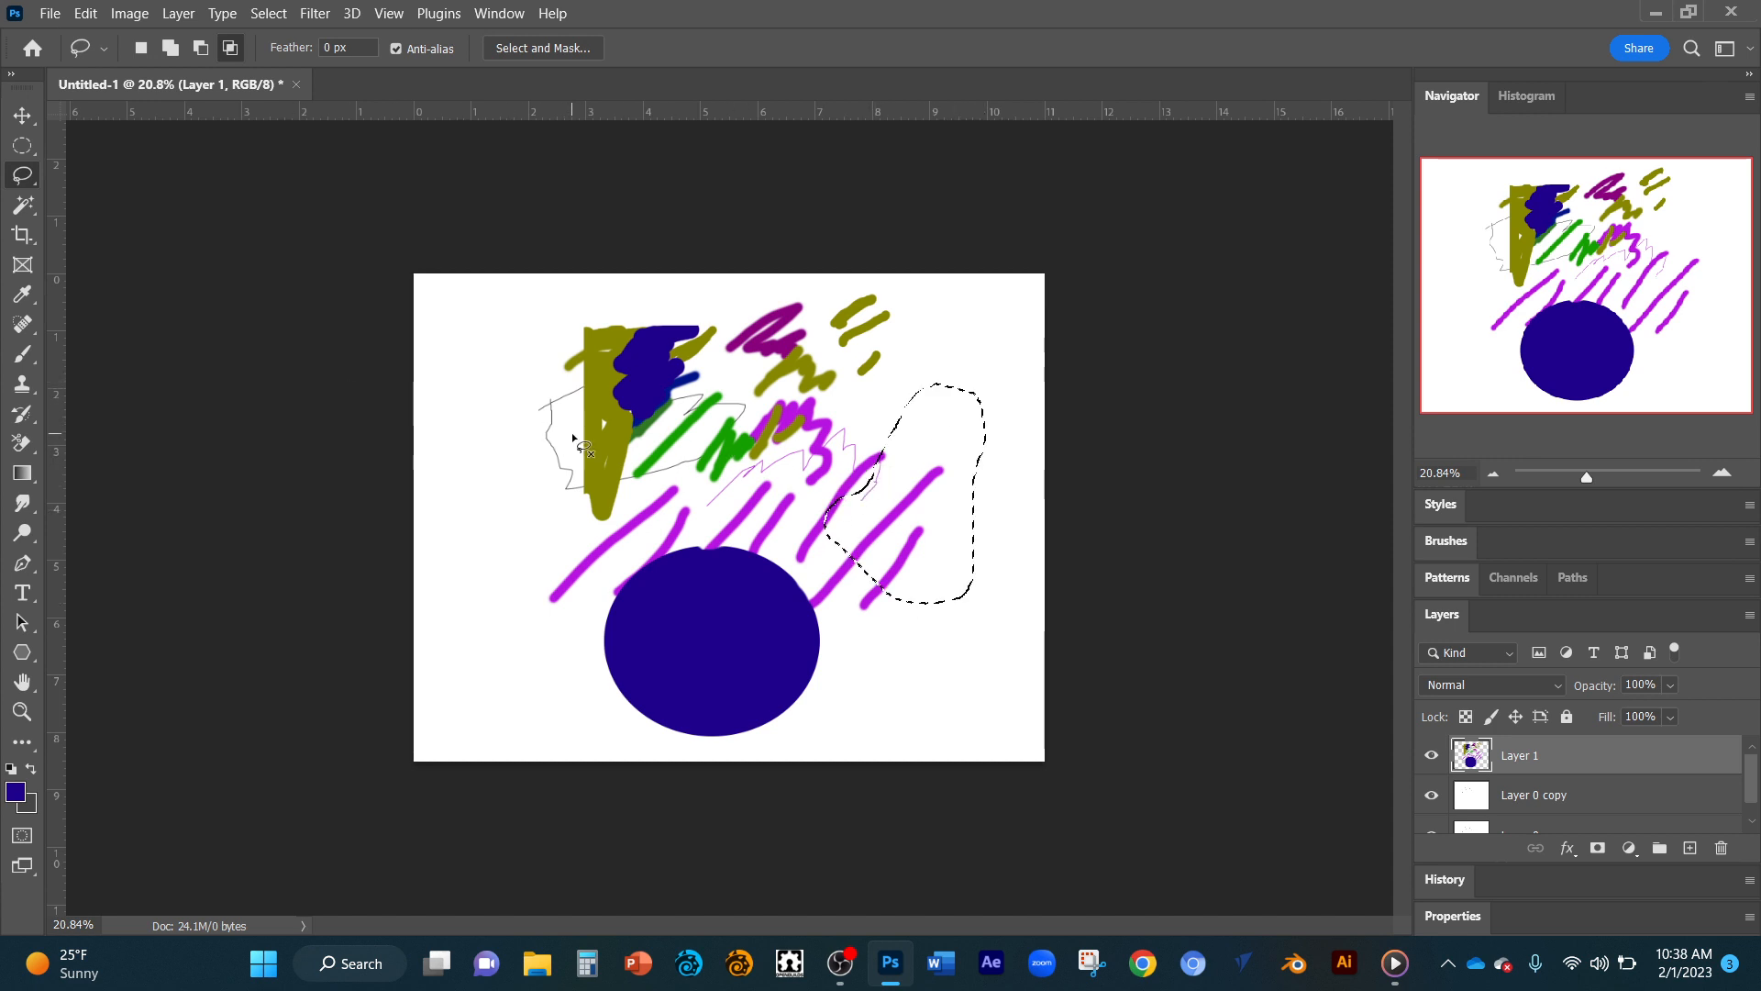
pyautogui.press('shift')
pyautogui.hotkey('shift', 'alt')
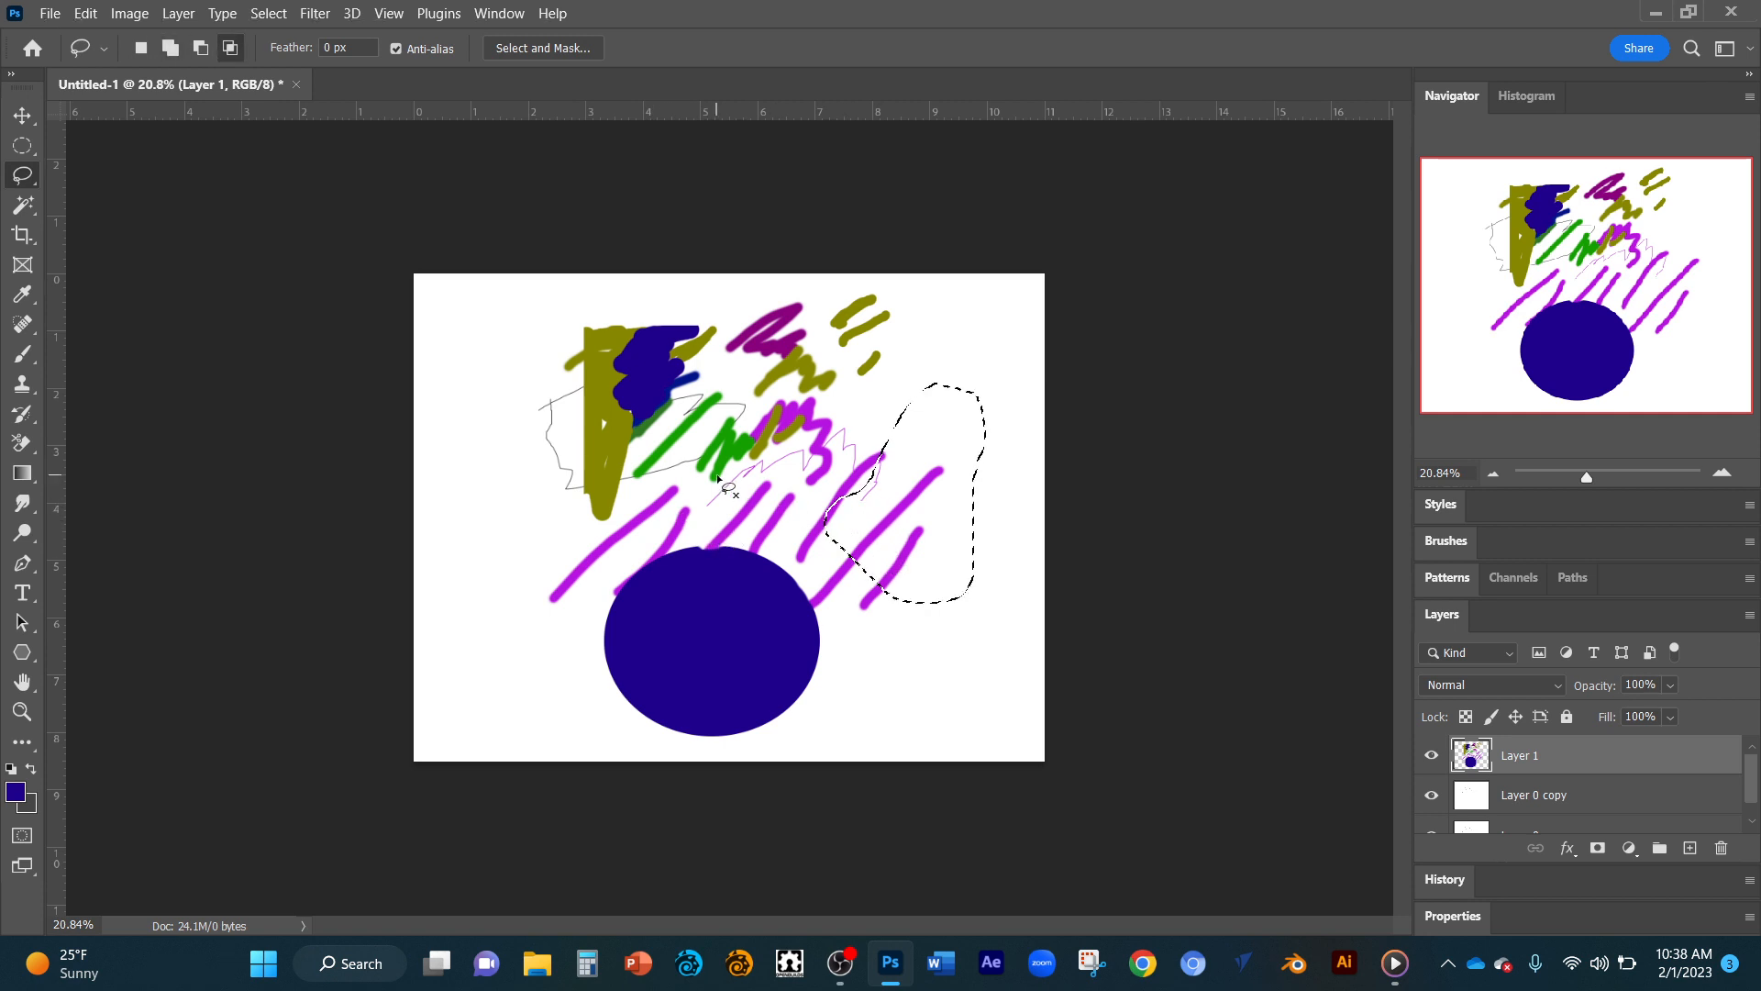
pyautogui.press('shift')
pyautogui.hotkey('shift', 'alt')
# Fill the lasso selection with brown using the Brush tool, and deselect.
pyautogui.press('b')
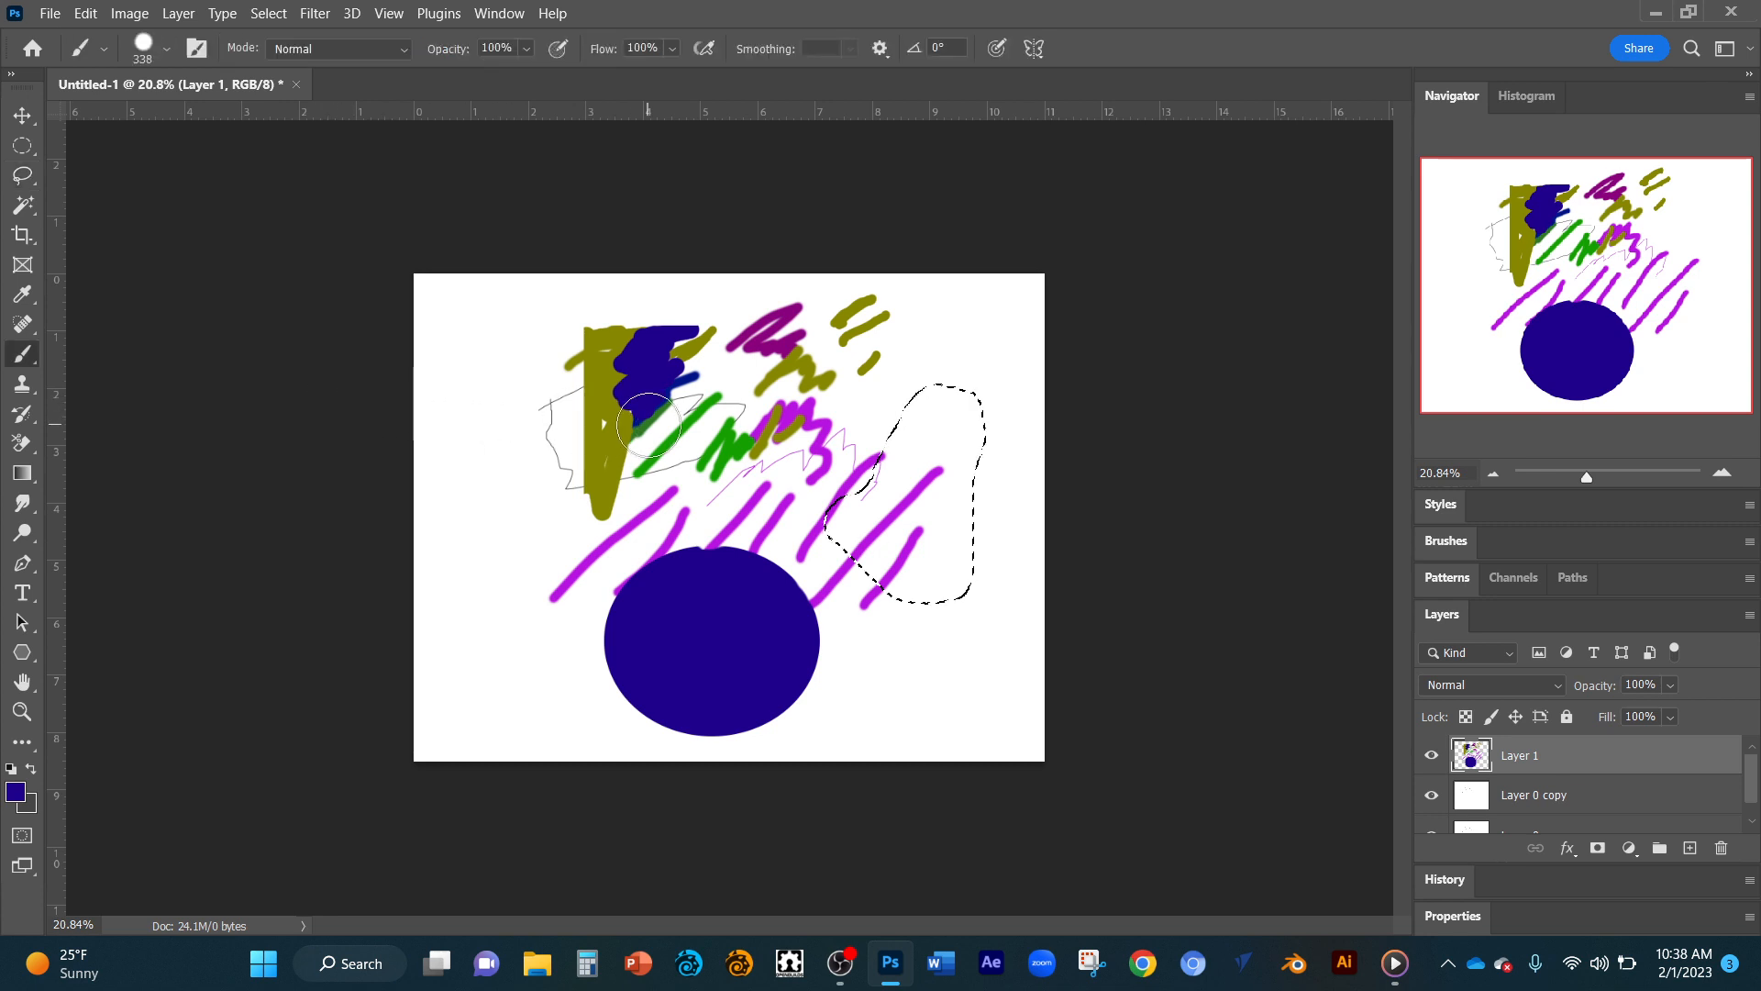
pyautogui.moveTo(680, 415)
pyautogui.mouseDown()
pyautogui.moveTo(721, 394)
pyautogui.moveTo(738, 501)
pyautogui.mouseUp()
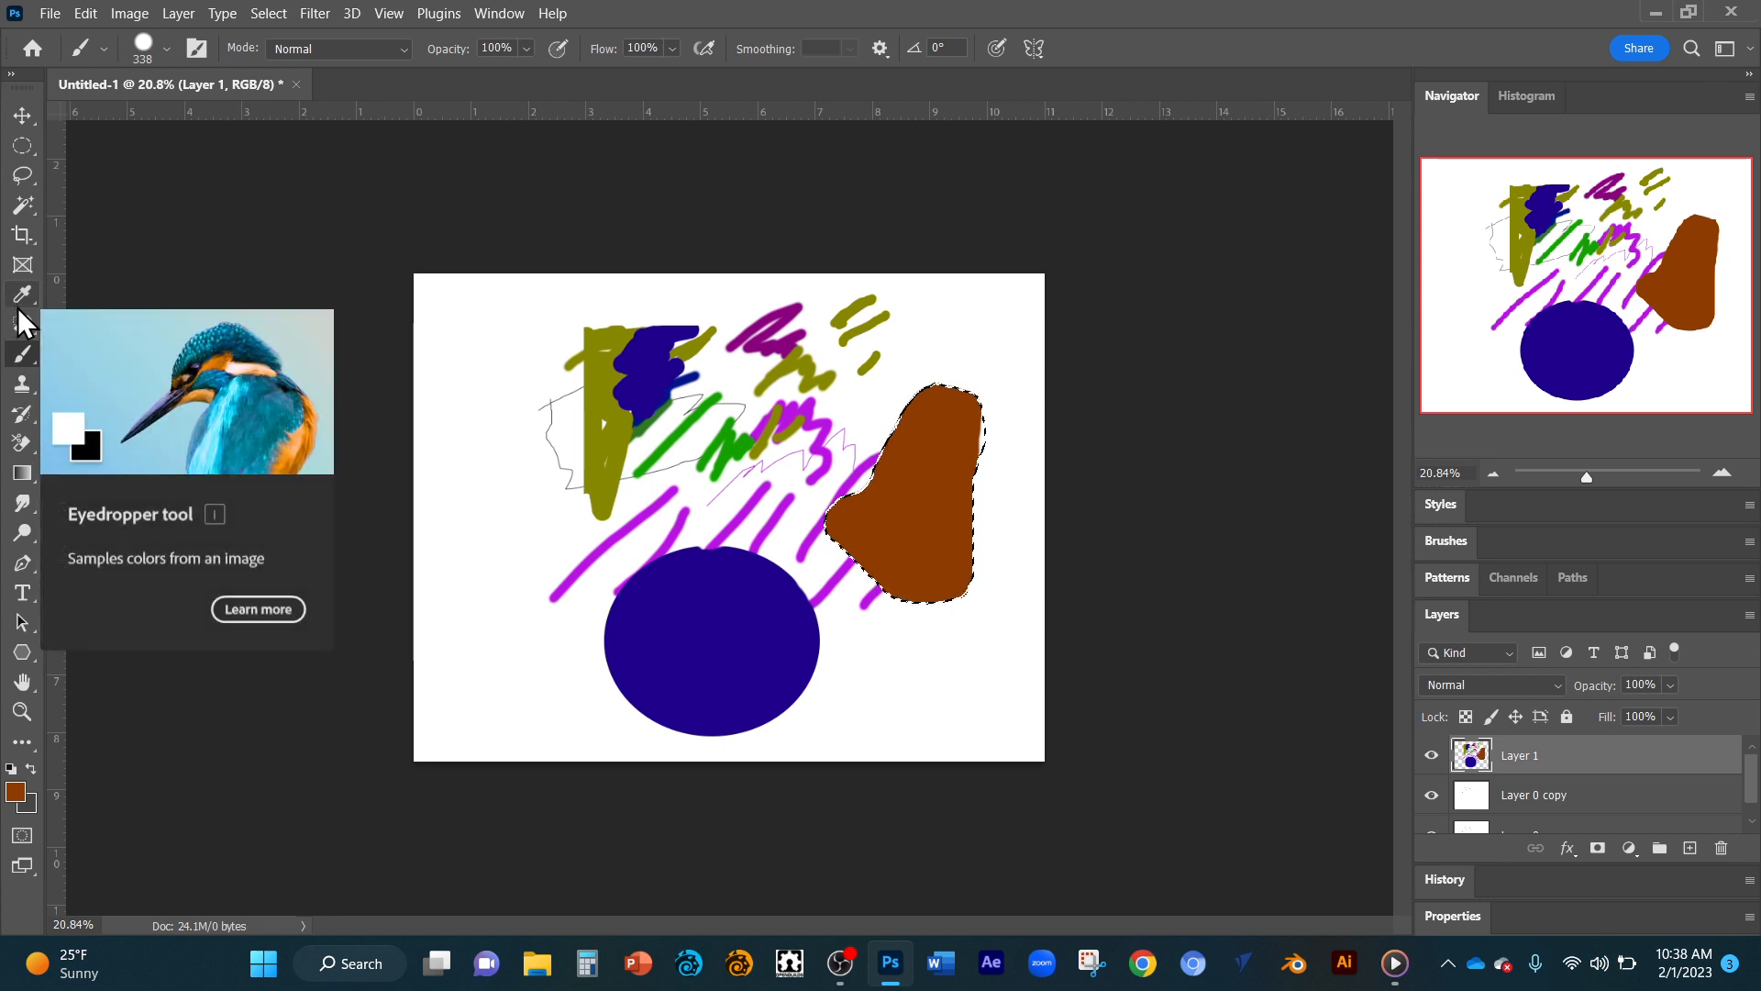
pyautogui.hotkey('ctrl', 'd')
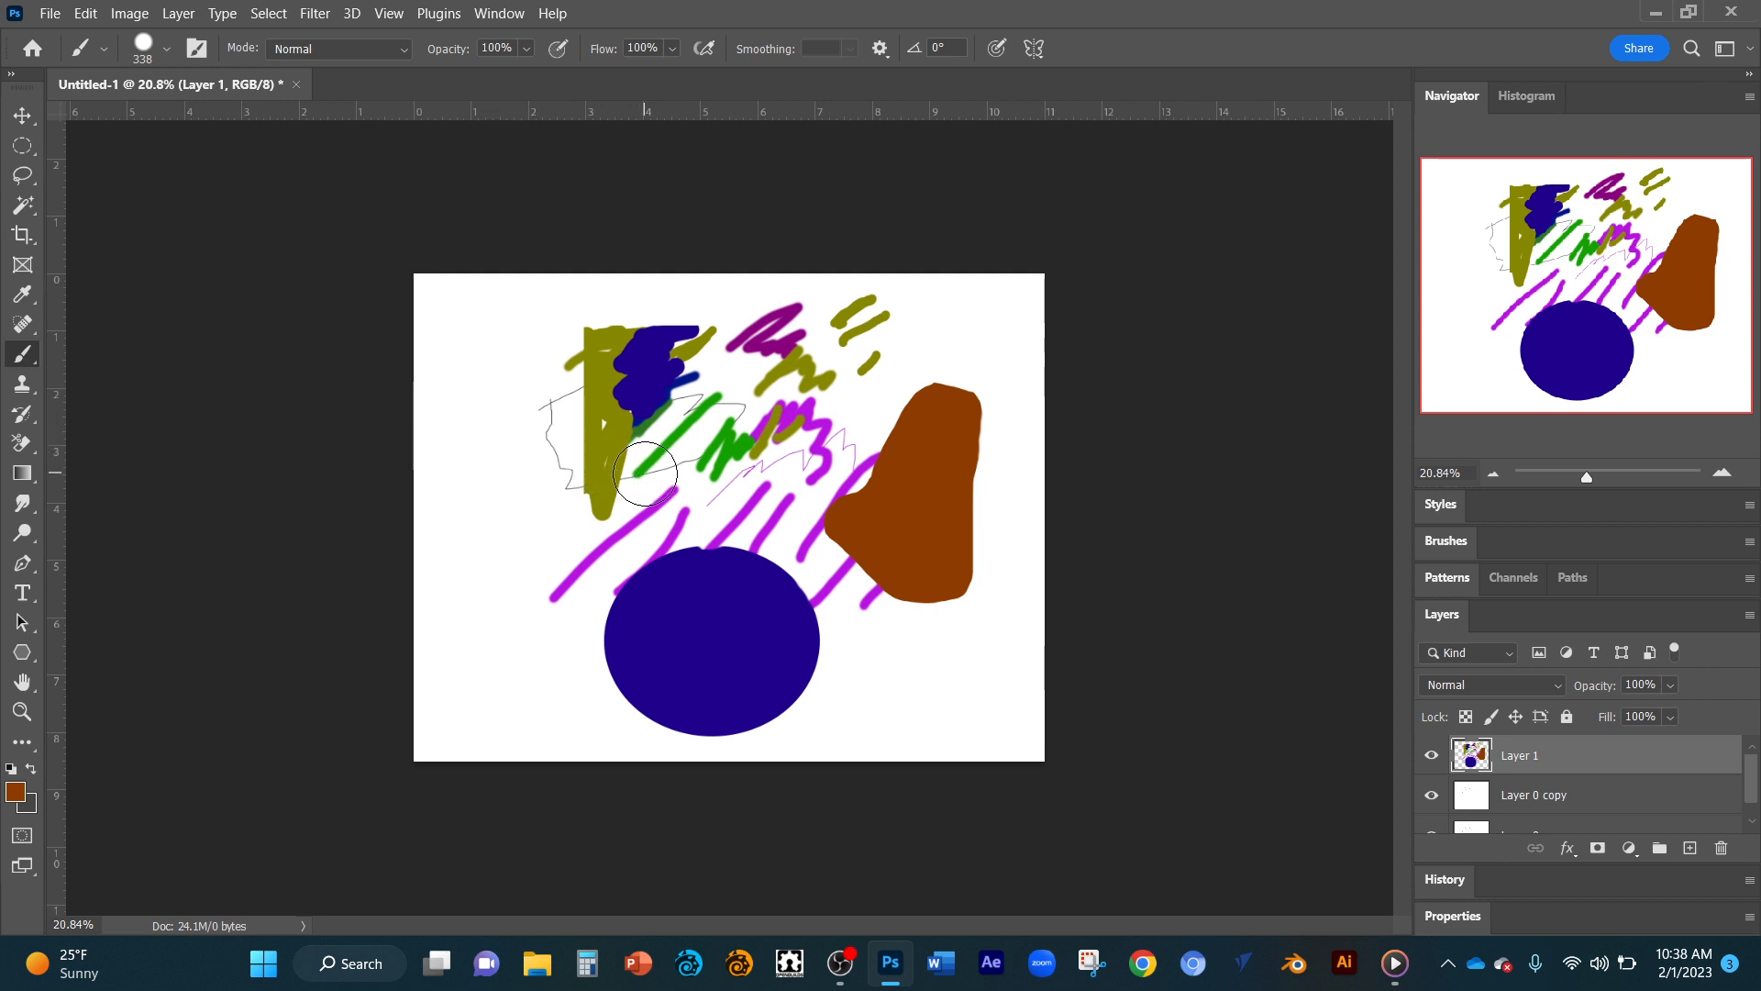
# Cycle through the brush tool variants back to the Brush tool, and stamp one brown dot near the canvas's upper-left corner.
pyautogui.hotkey('shift', 'b')
pyautogui.hotkey('shift', 'b')
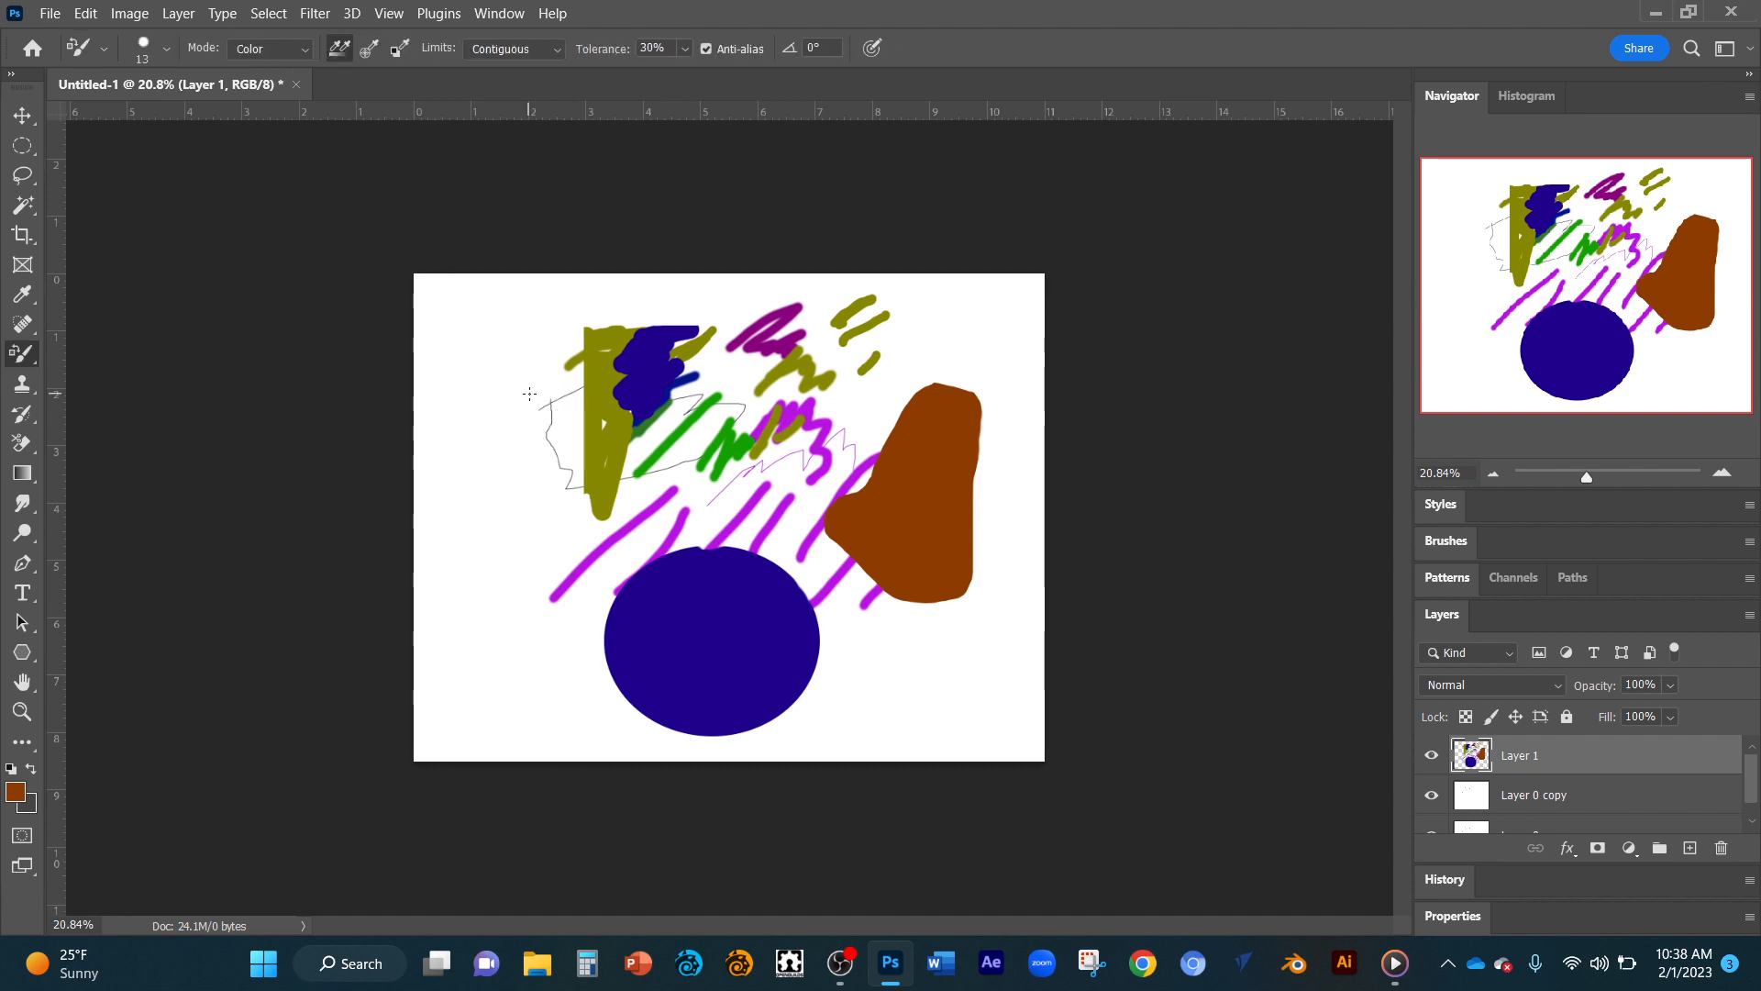
pyautogui.hotkey('shift', 'b')
pyautogui.hotkey('shift', 'b')
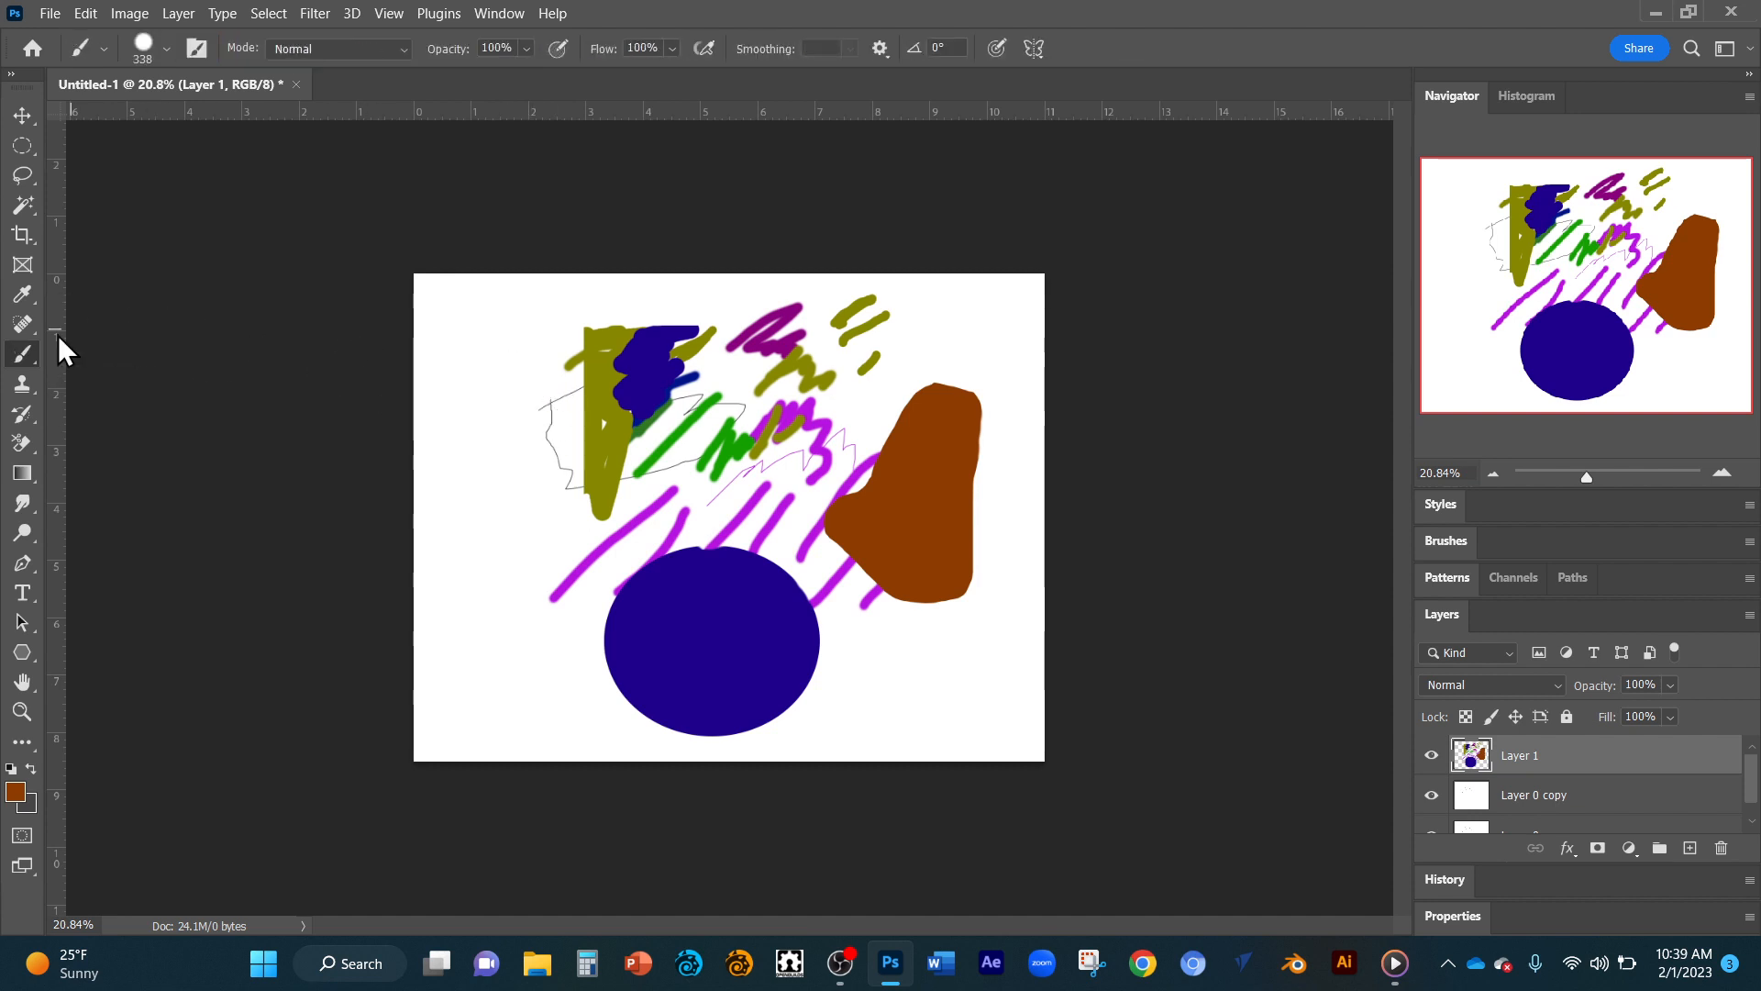
pyautogui.rightClick(30, 355)
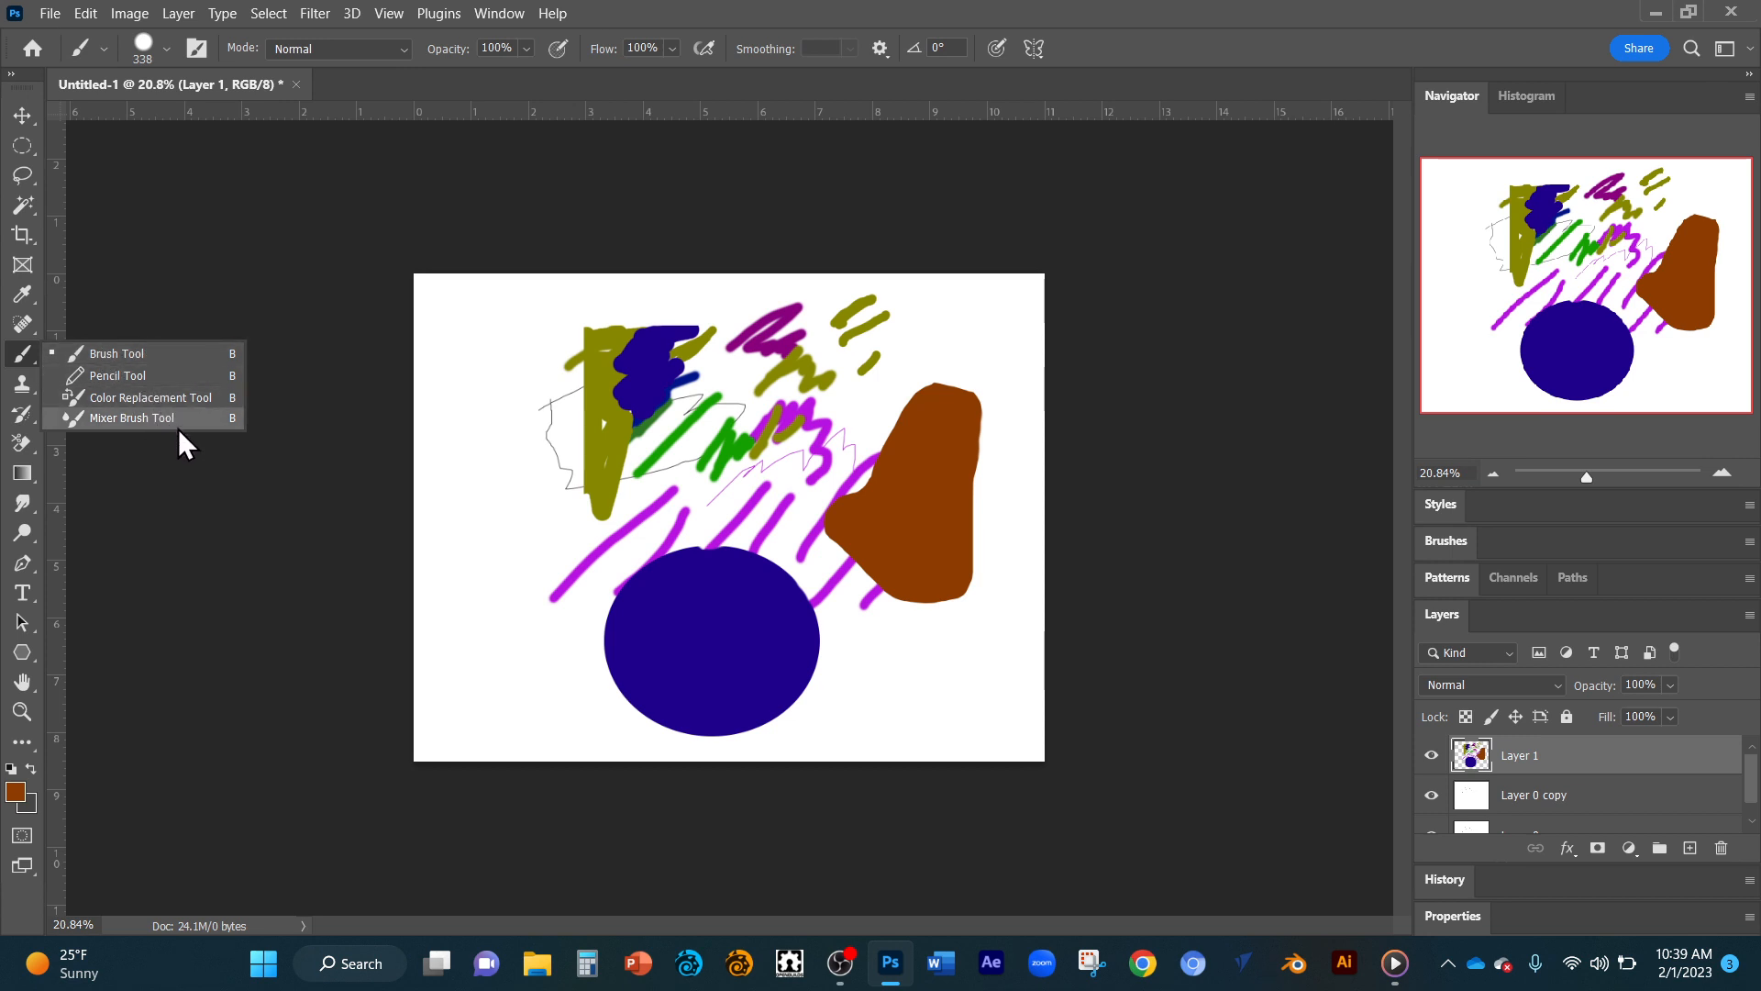
pyautogui.click(471, 334)
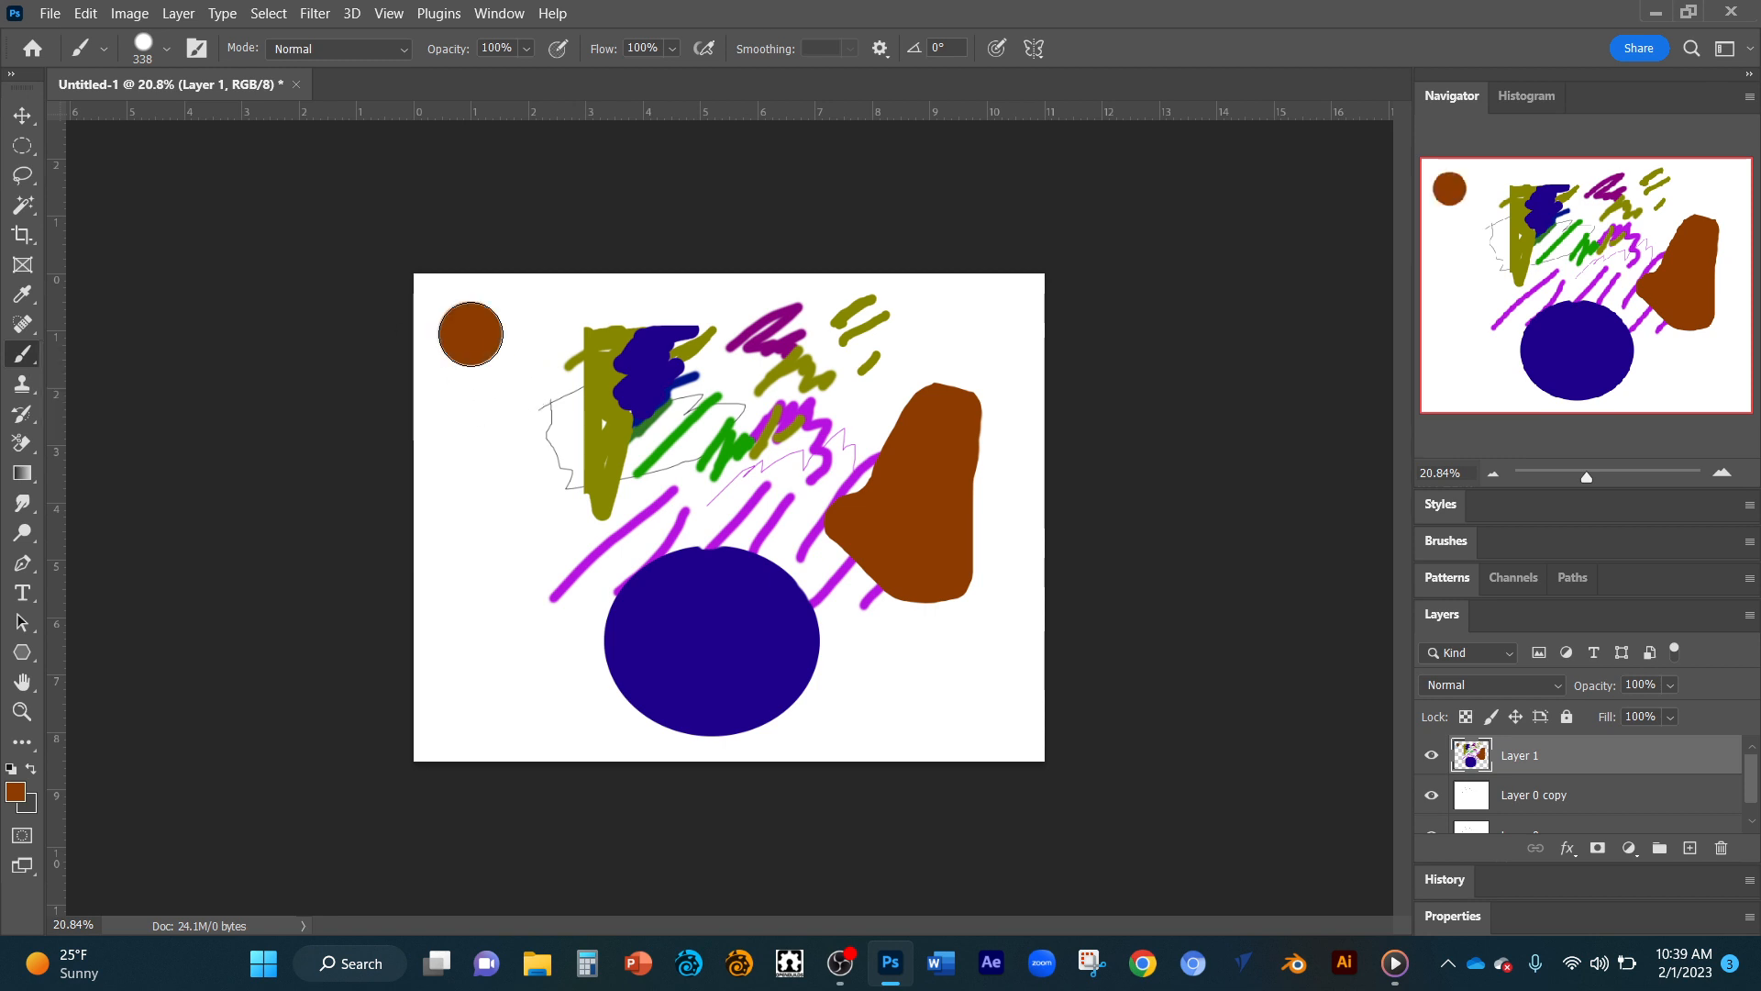
# Cycle the brush tool variants to the Pencil tool and sketch a thin 1 px zigzag left of the thick olive strokes.
pyautogui.hotkey('shift', 'b')
pyautogui.hotkey('shift', 'b')
pyautogui.hotkey('shift', 'b')
pyautogui.hotkey('shift', 'b')
pyautogui.hotkey('shift', 'b')
pyautogui.hotkey('shift', 'b')
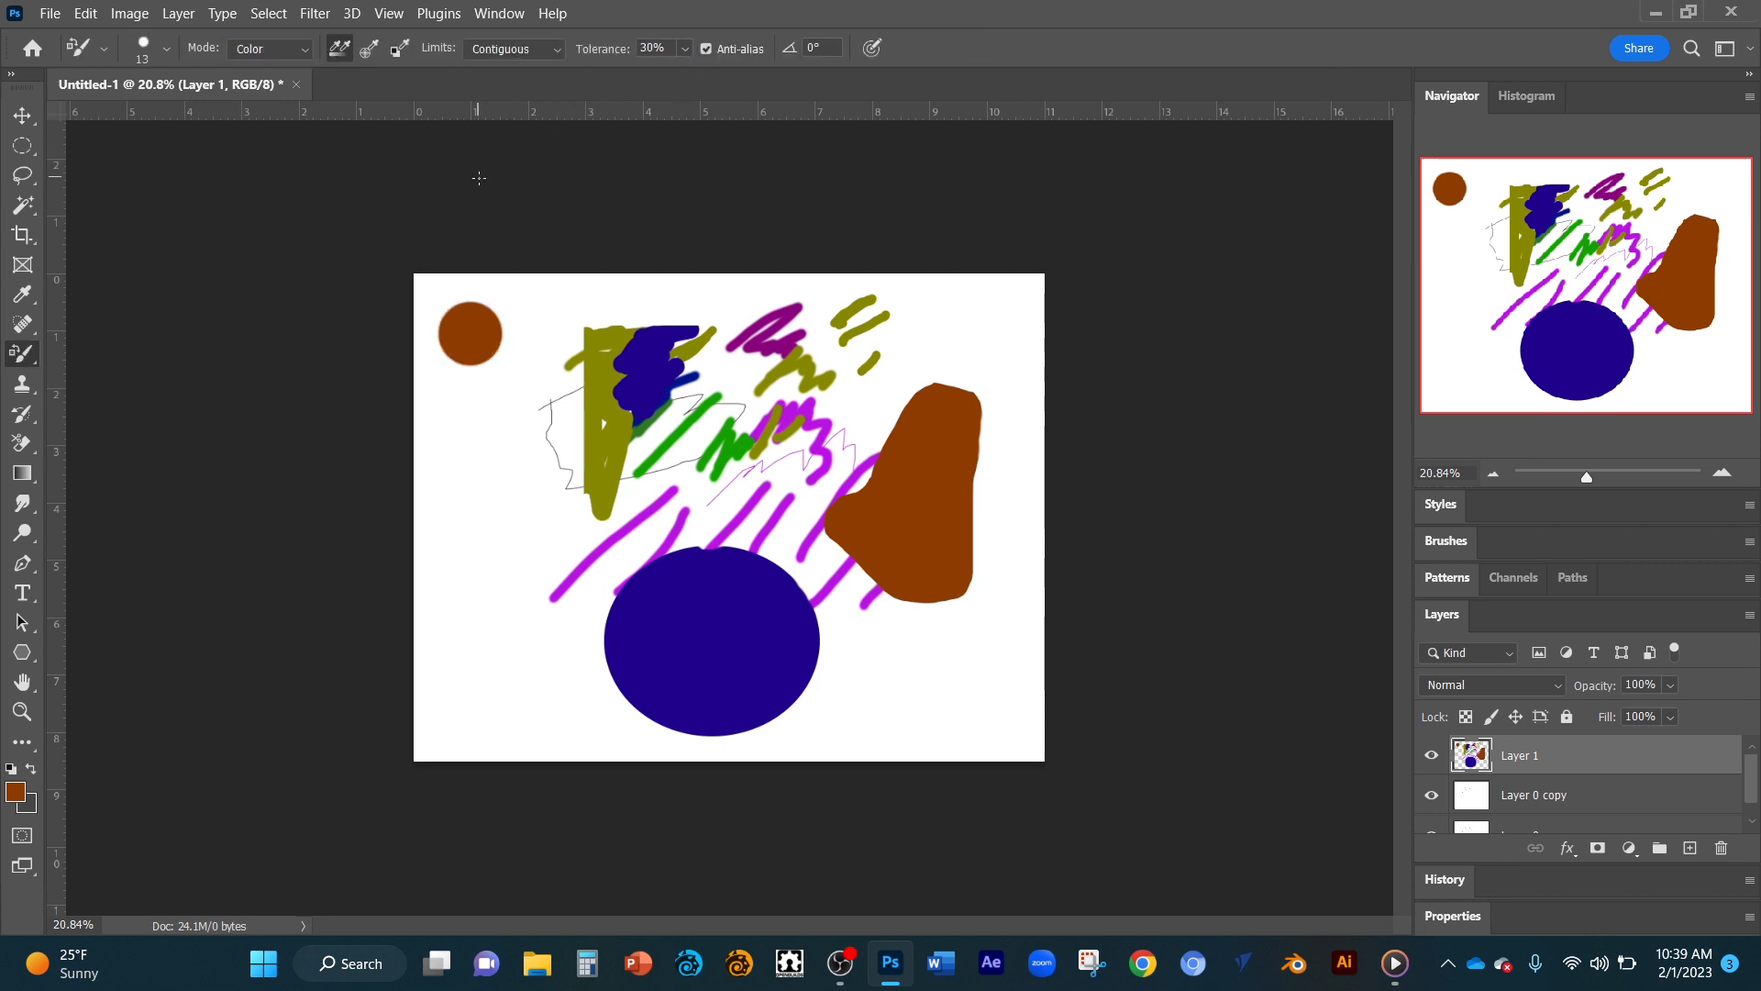
pyautogui.hotkey('shift', 'b')
pyautogui.hotkey('shift', 'b')
pyautogui.hotkey('shift', 'b')
pyautogui.hotkey('shift', 'b')
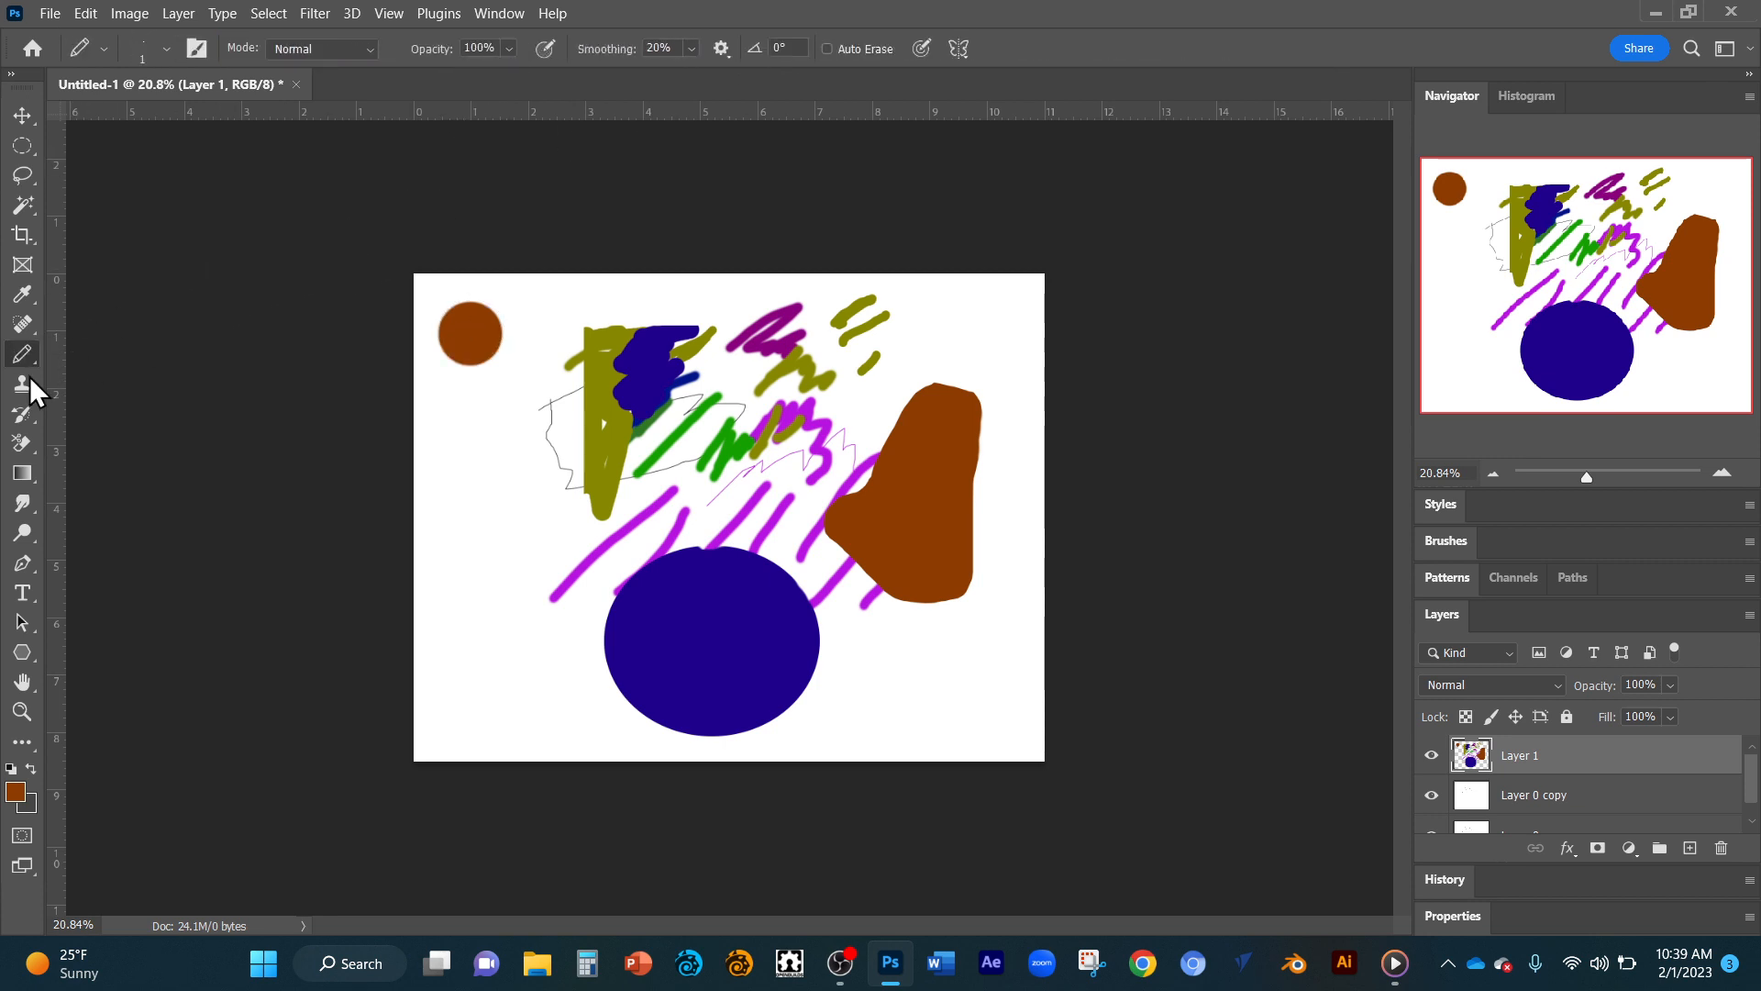
pyautogui.hotkey('shift', 'b')
pyautogui.hotkey('shift', 'b')
pyautogui.hotkey('shift', 'b')
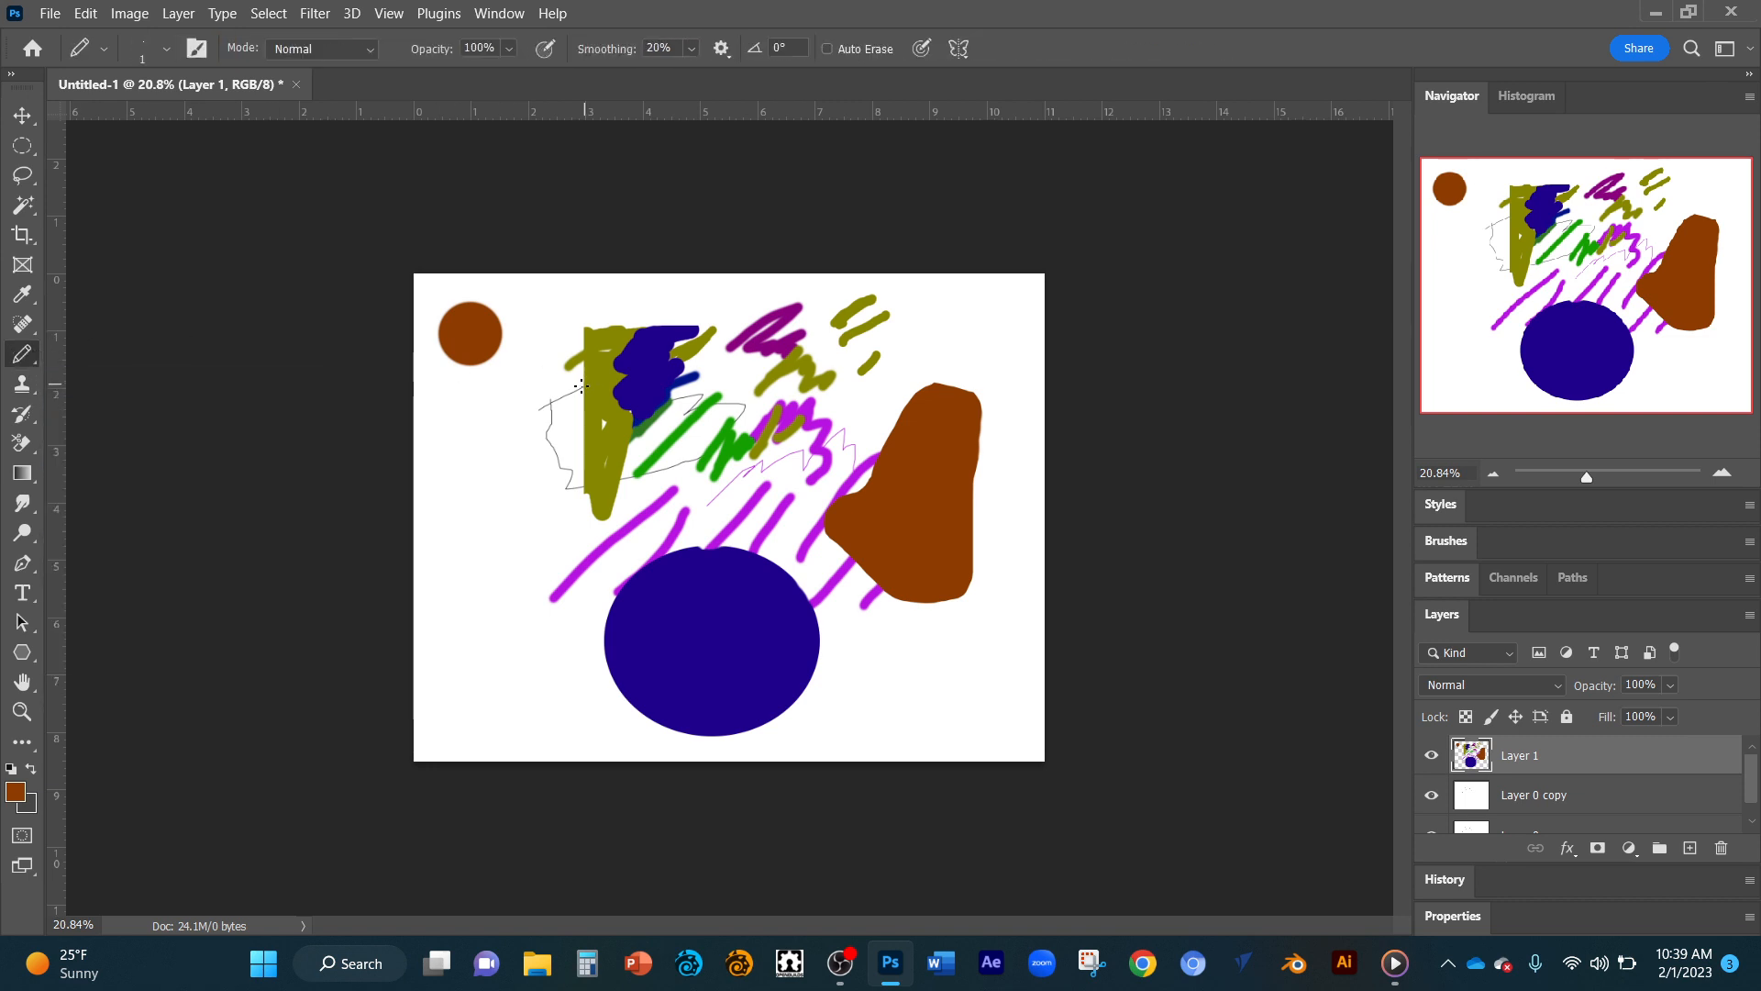
pyautogui.moveTo(509, 405); pyautogui.dragTo(538, 385)
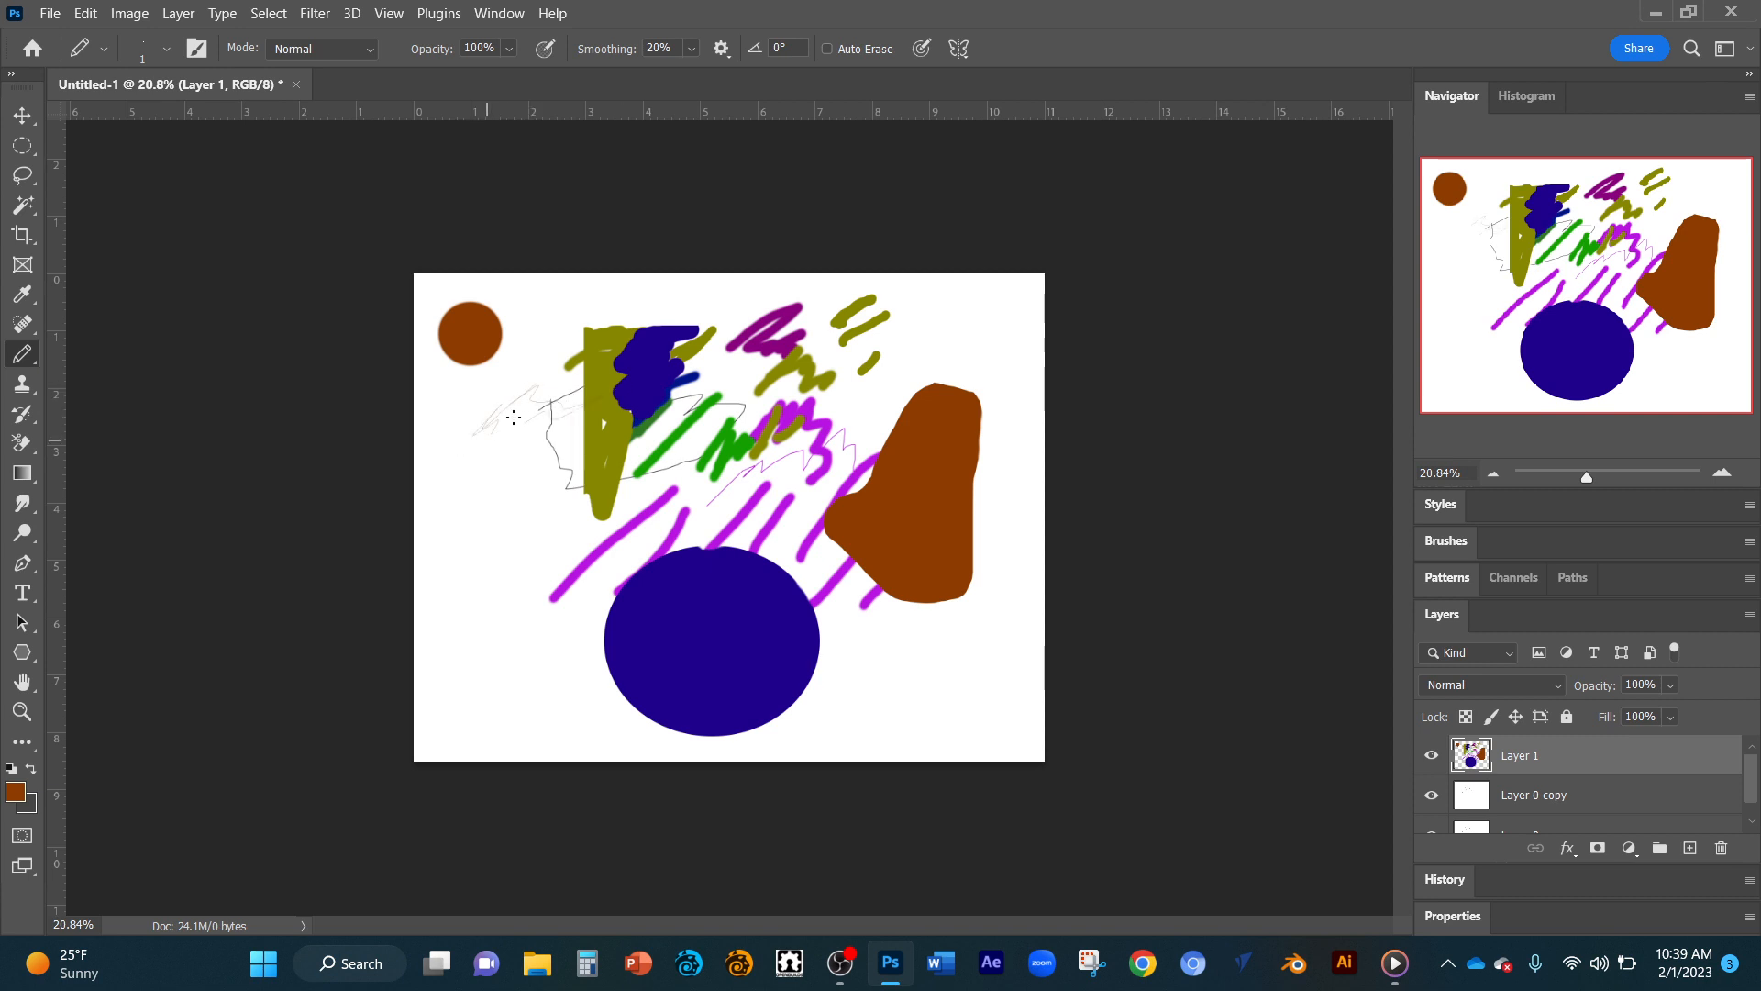
# Set the pencil size to 26 px and draw a closed brown outline with a jagged upper edge below the brown dot.
pyautogui.rightClick(494, 432)
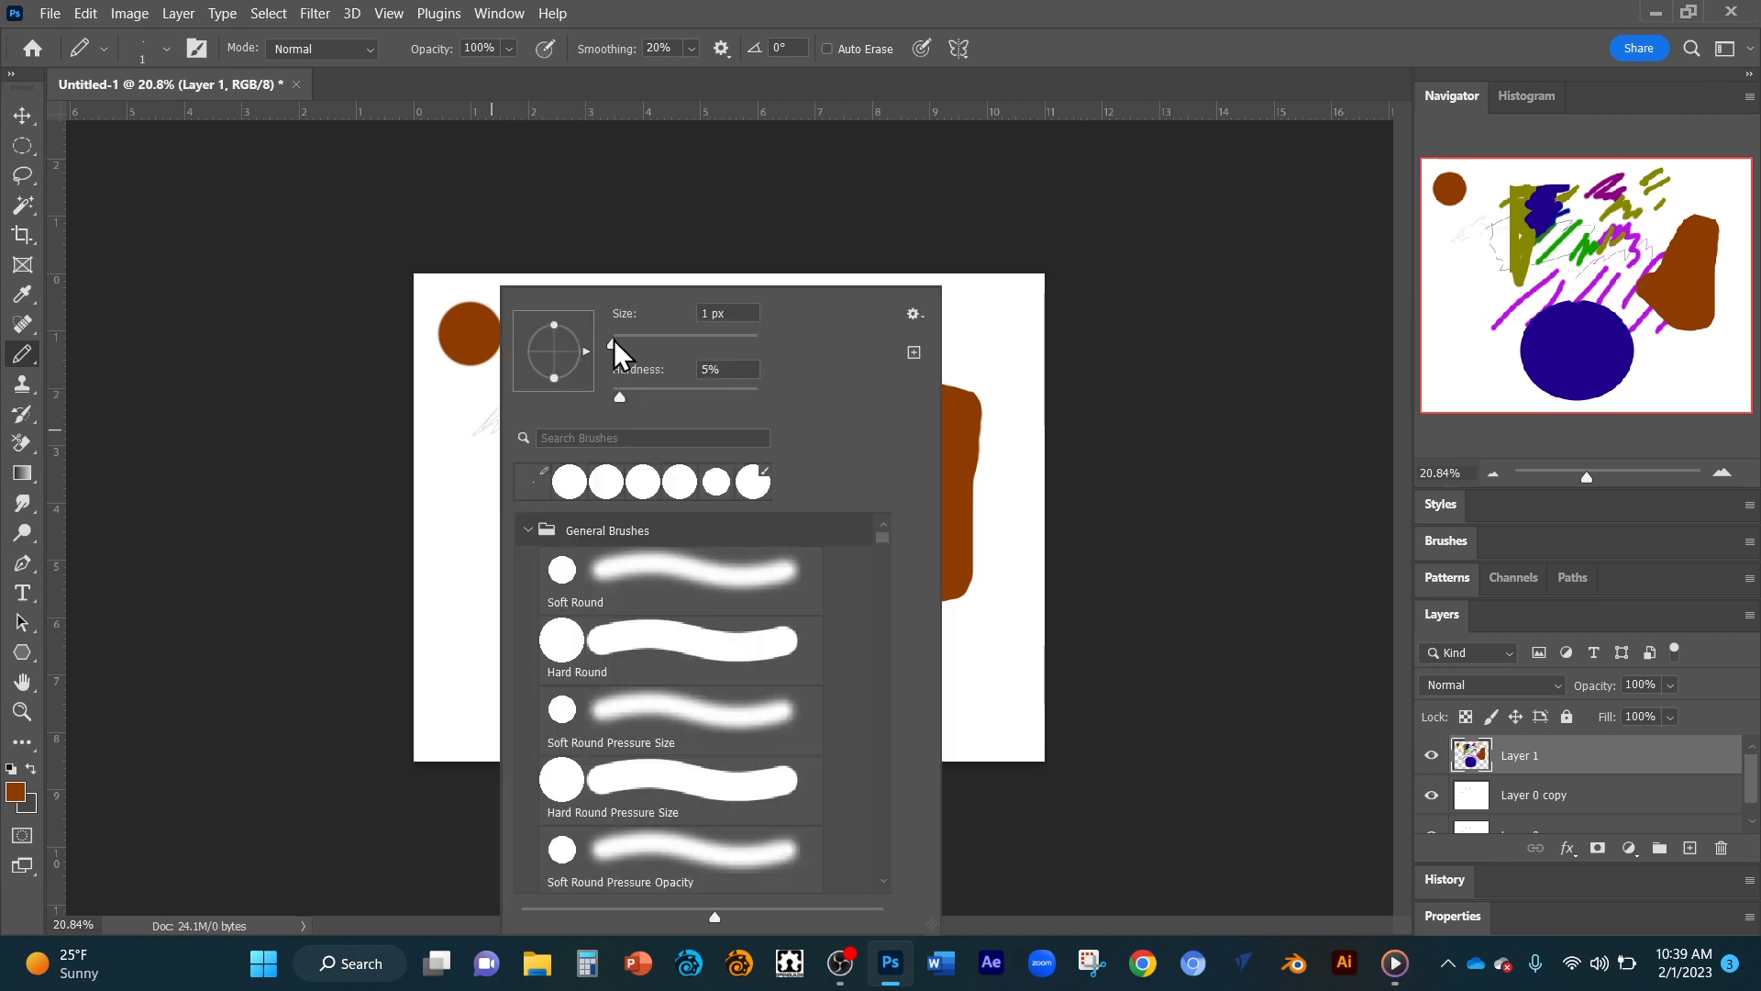
pyautogui.moveTo(617, 346); pyautogui.dragTo(633, 343)
pyautogui.press('Return')
pyautogui.moveTo(456, 439)
pyautogui.mouseDown()
pyautogui.moveTo(552, 381)
pyautogui.moveTo(510, 447)
pyautogui.moveTo(563, 467)
pyautogui.moveTo(499, 500)
pyautogui.moveTo(447, 476)
pyautogui.moveTo(439, 425)
pyautogui.mouseUp()
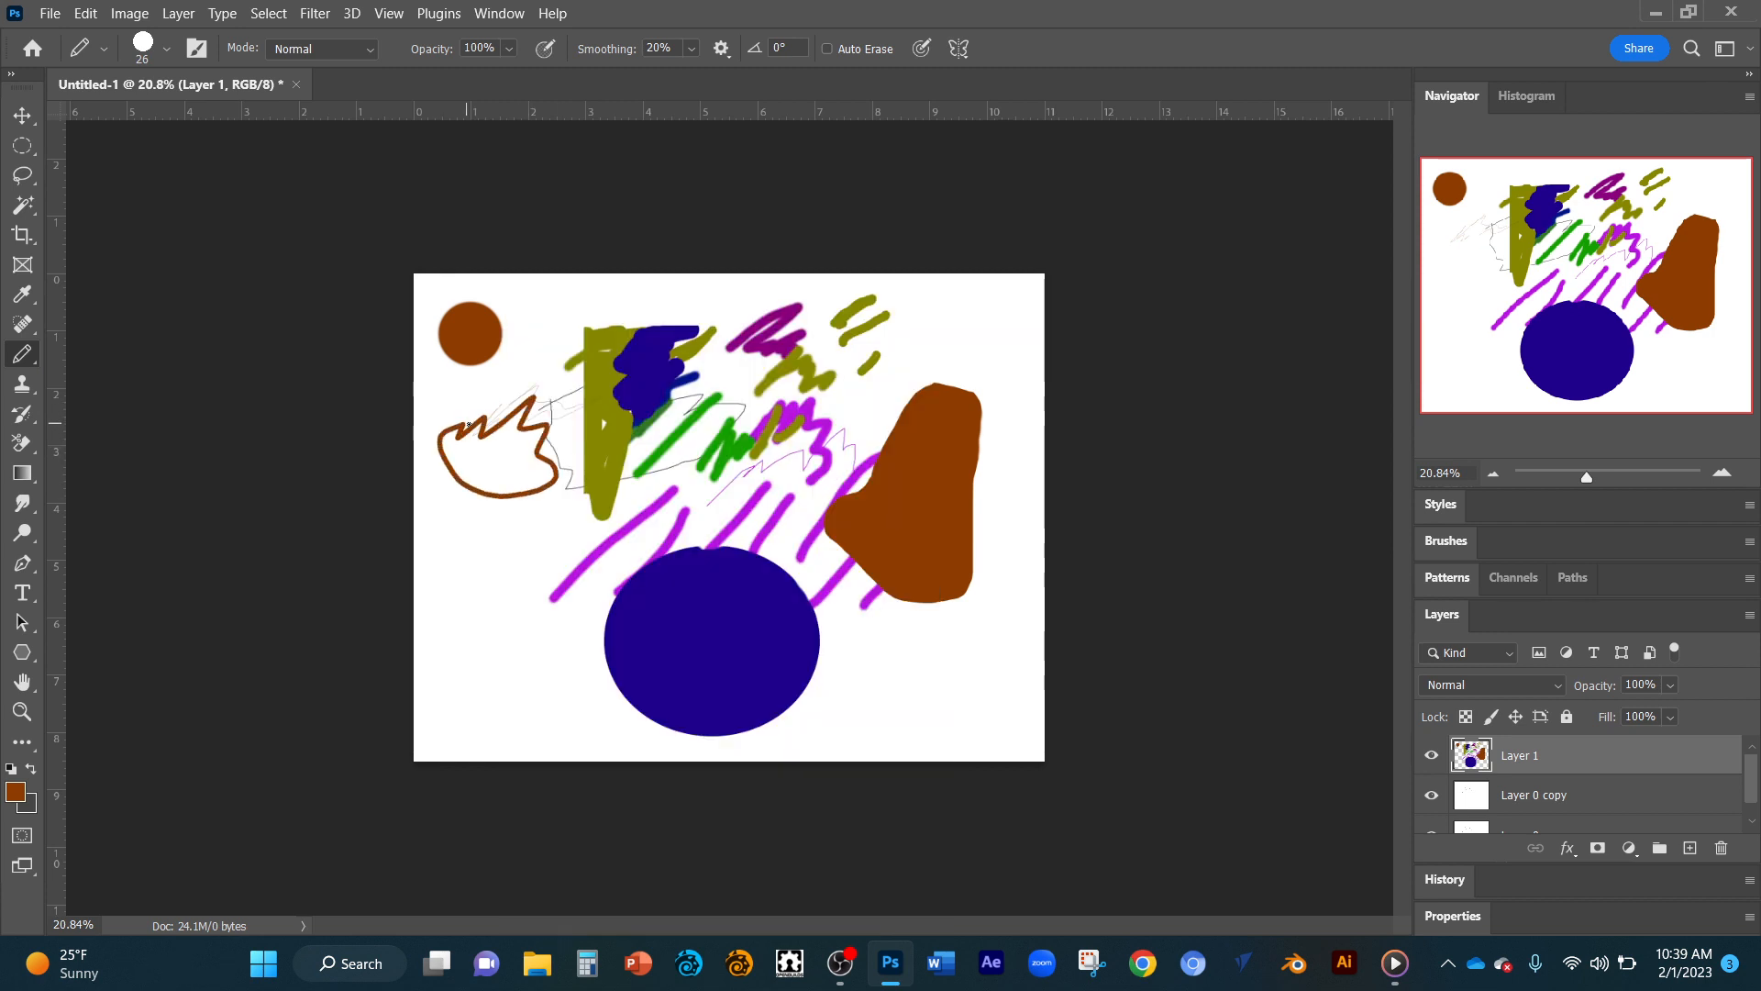